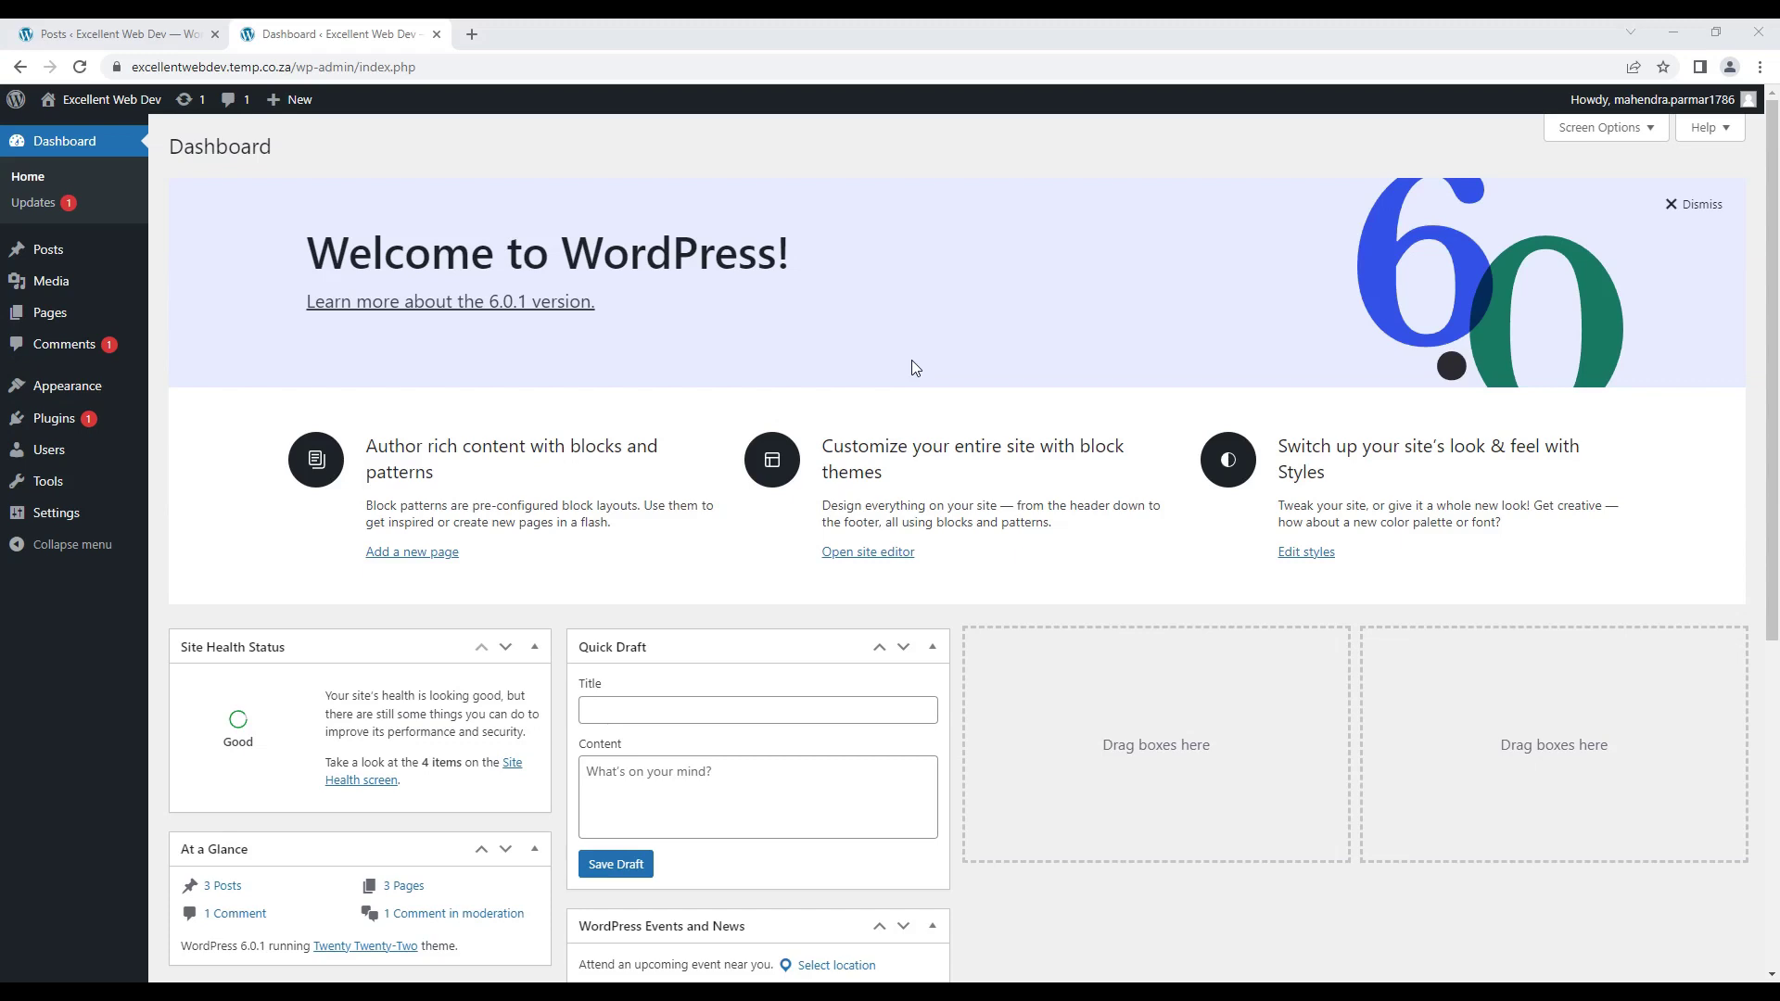
Step: Open the installed plugins list, go on to the Add Plugins page and look through the featured plugins
{"action": "mouse_move", "coordinate": [79, 431]}
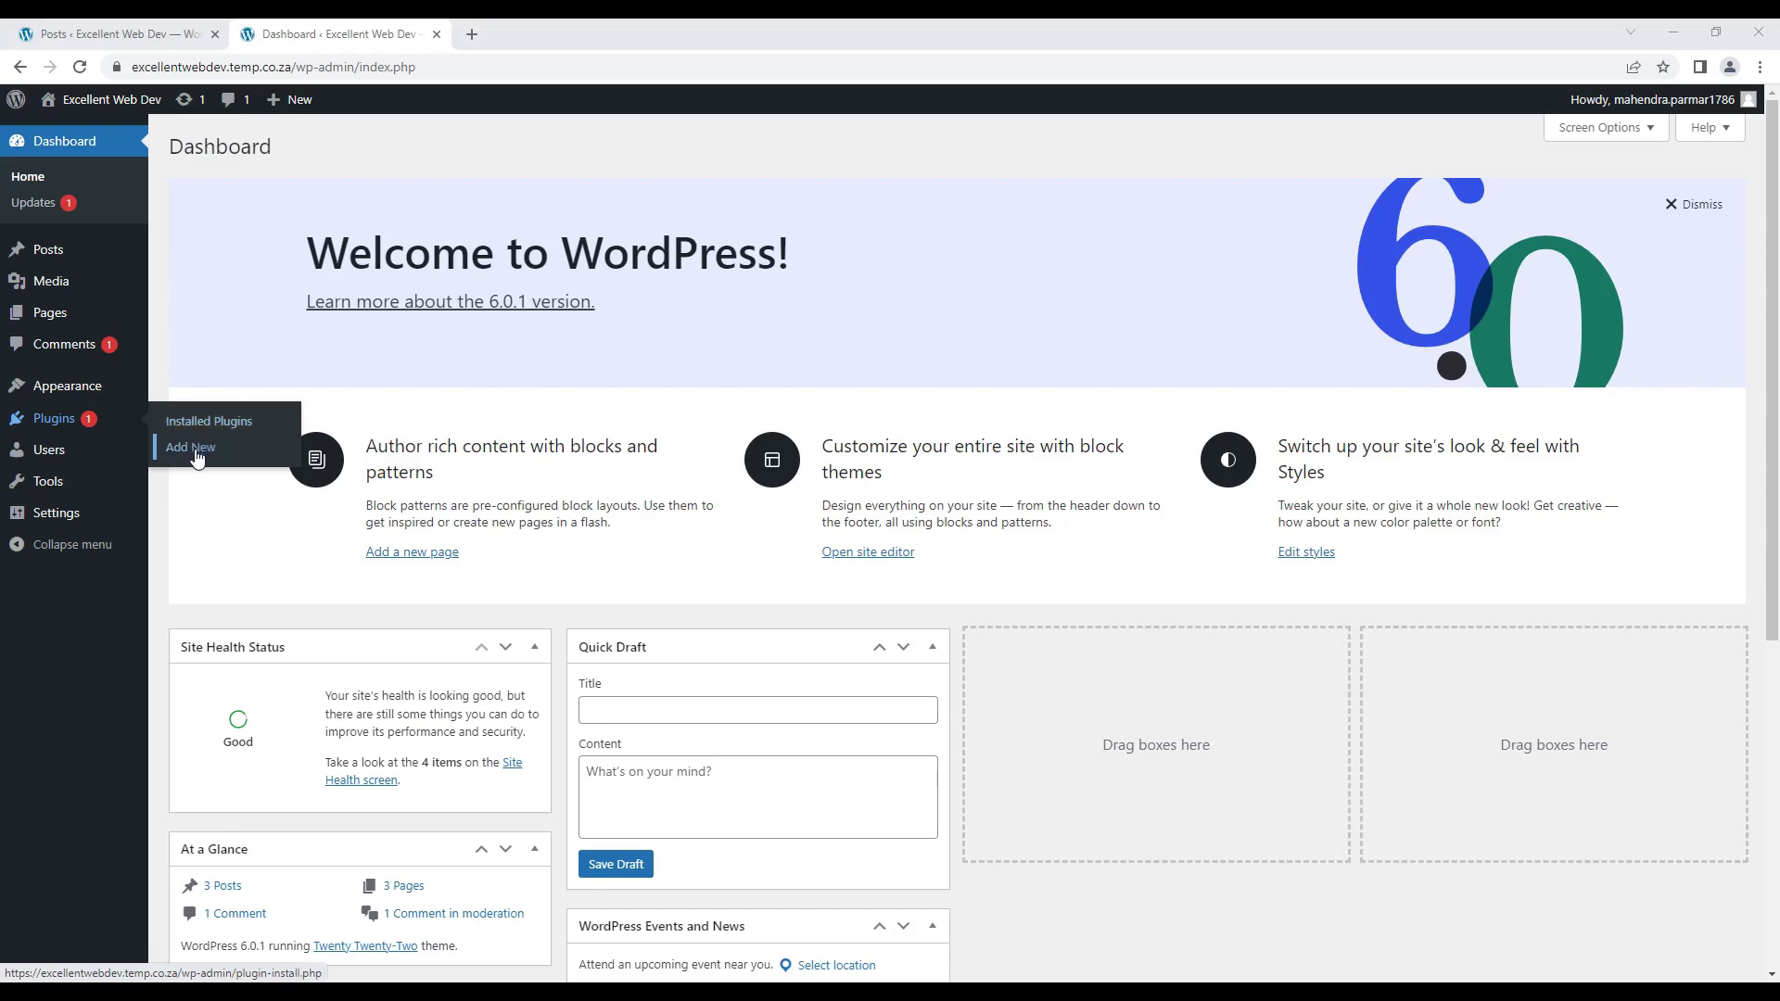
{"action": "left_click", "coordinate": [191, 421]}
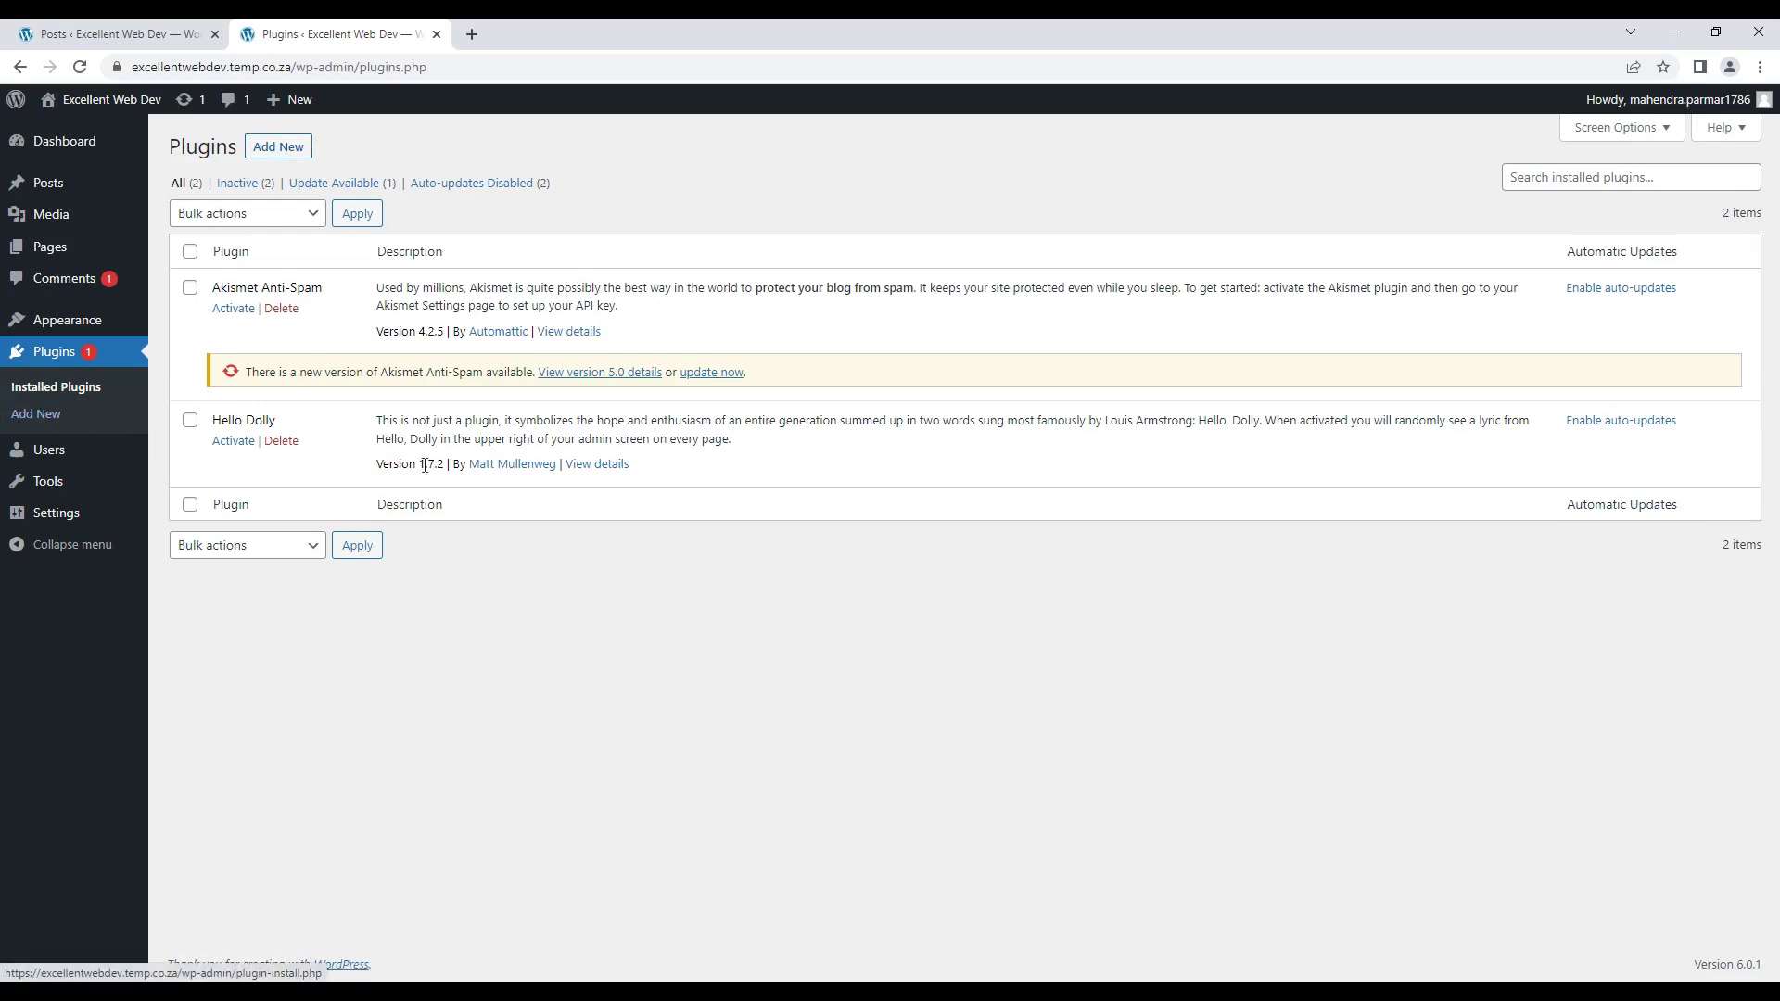
{"action": "left_click", "coordinate": [273, 148]}
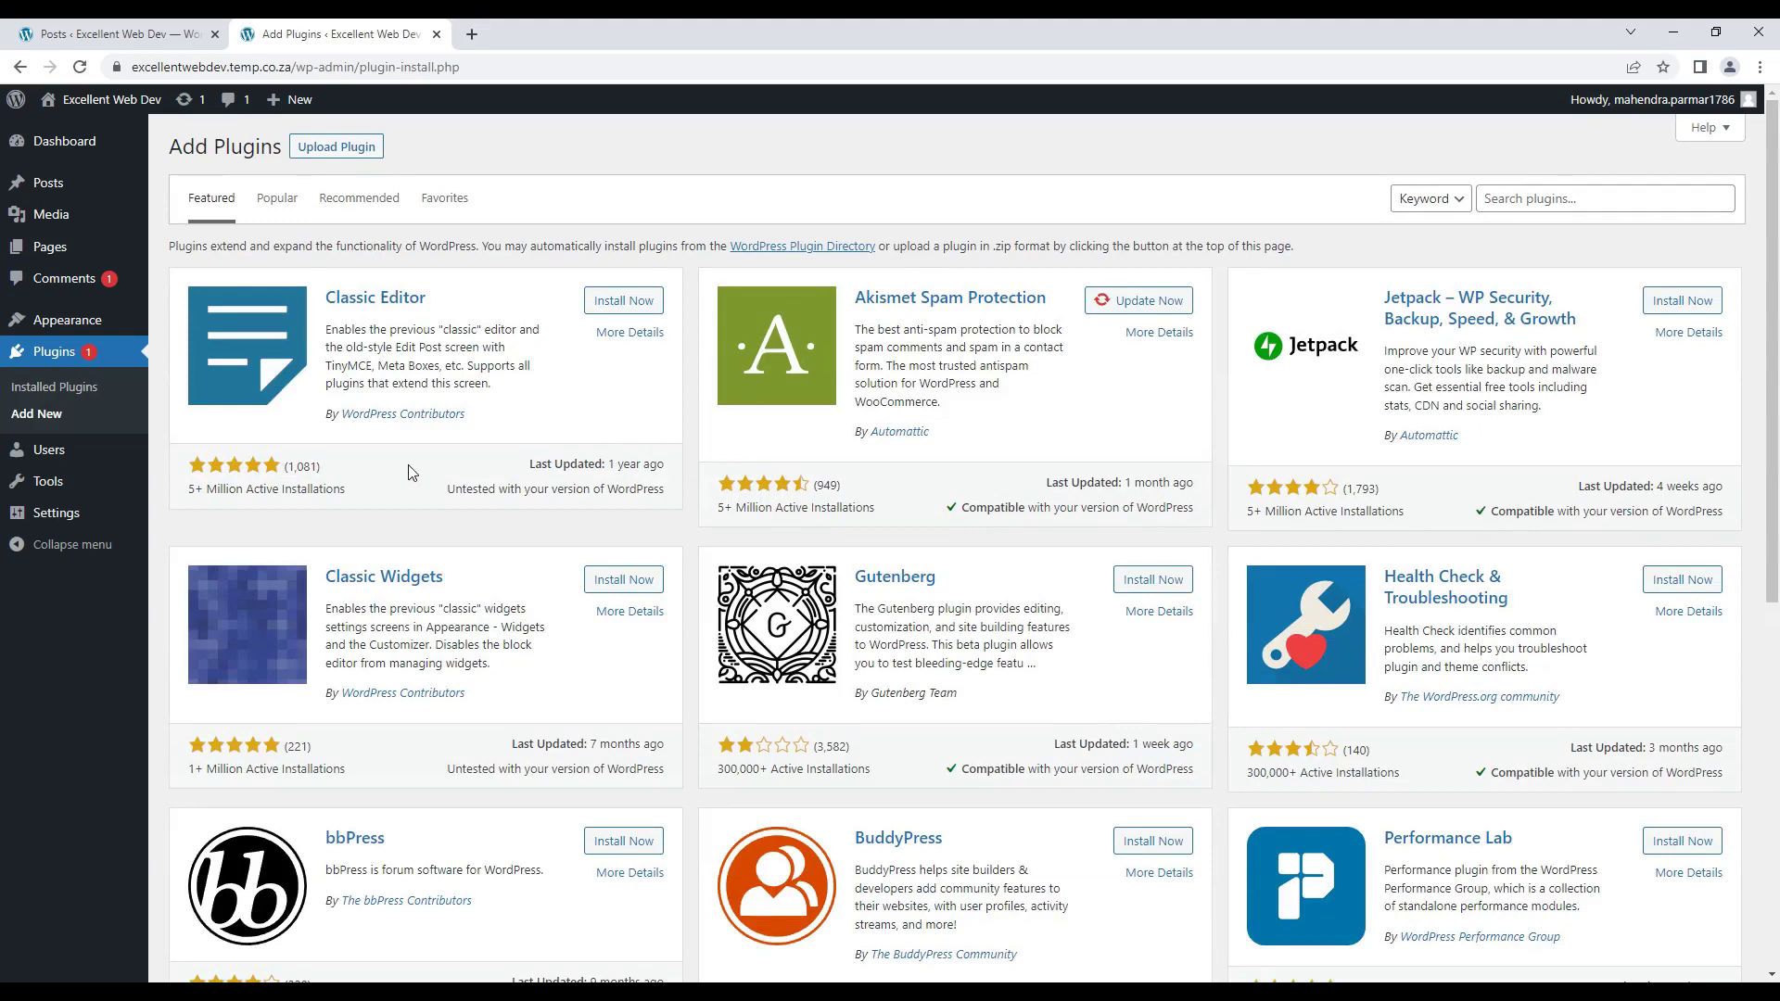
{"action": "scroll", "coordinate": [408, 473], "scroll_direction": "down", "scroll_amount": 4}
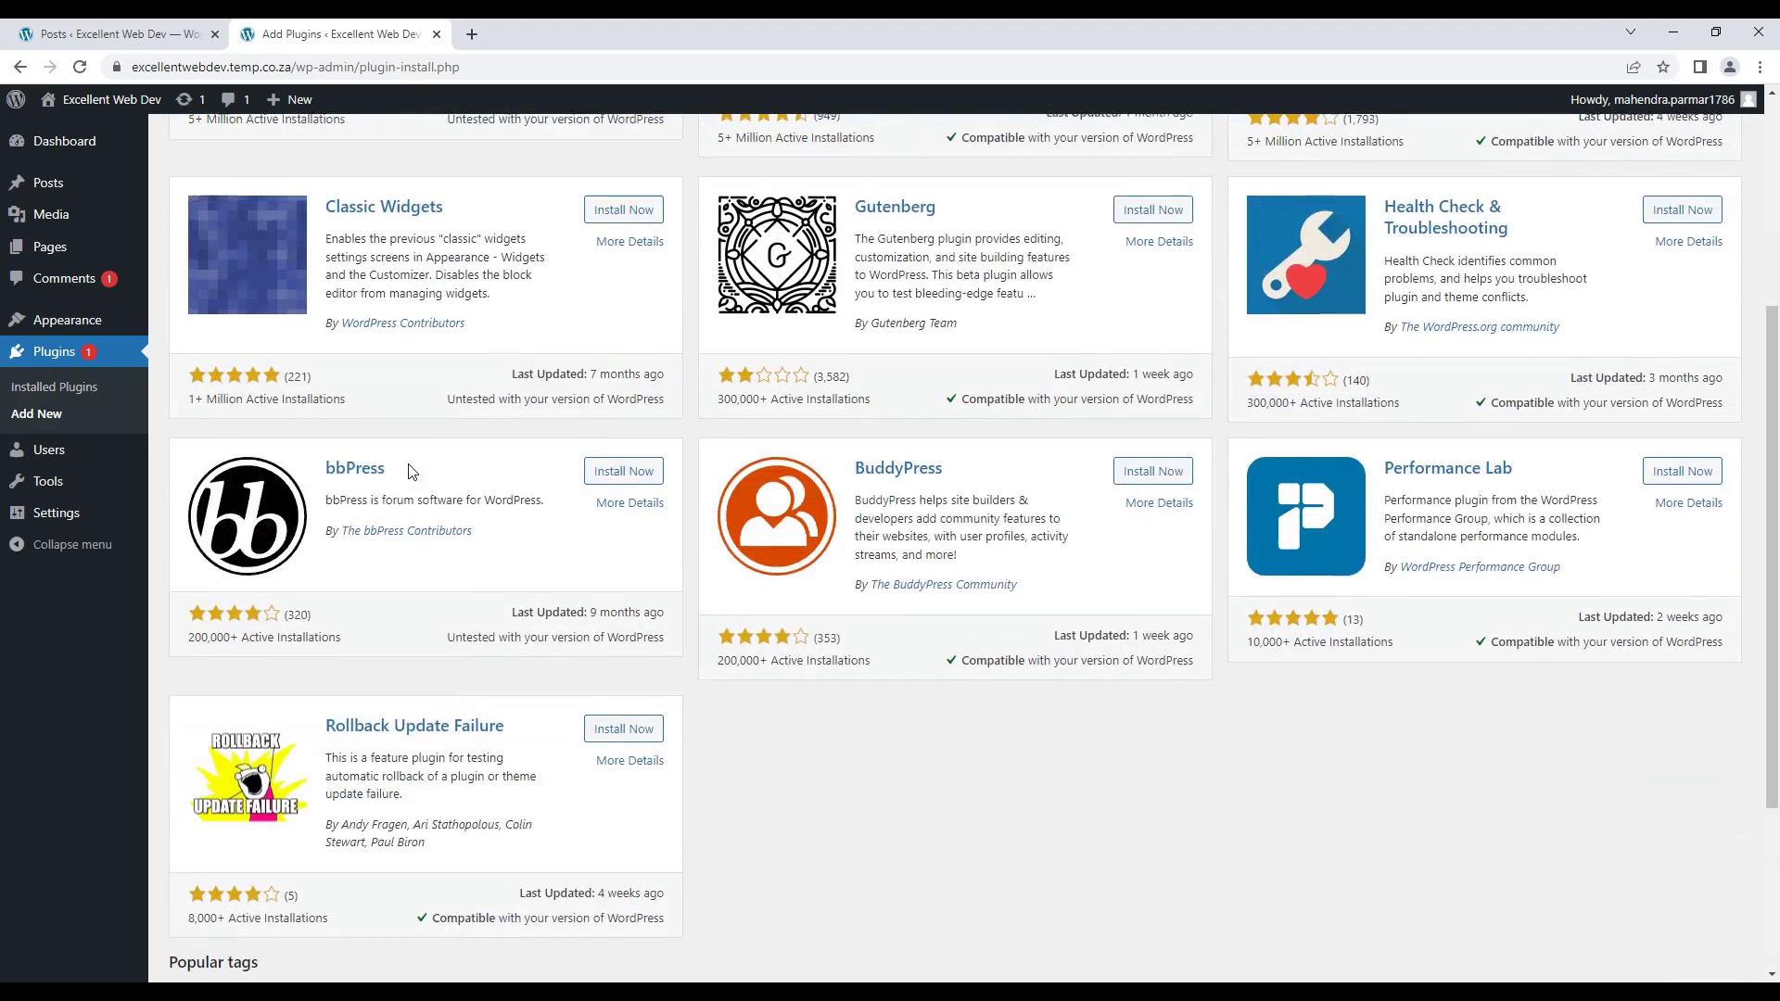
{"action": "scroll", "coordinate": [408, 472], "scroll_direction": "up", "scroll_amount": 4}
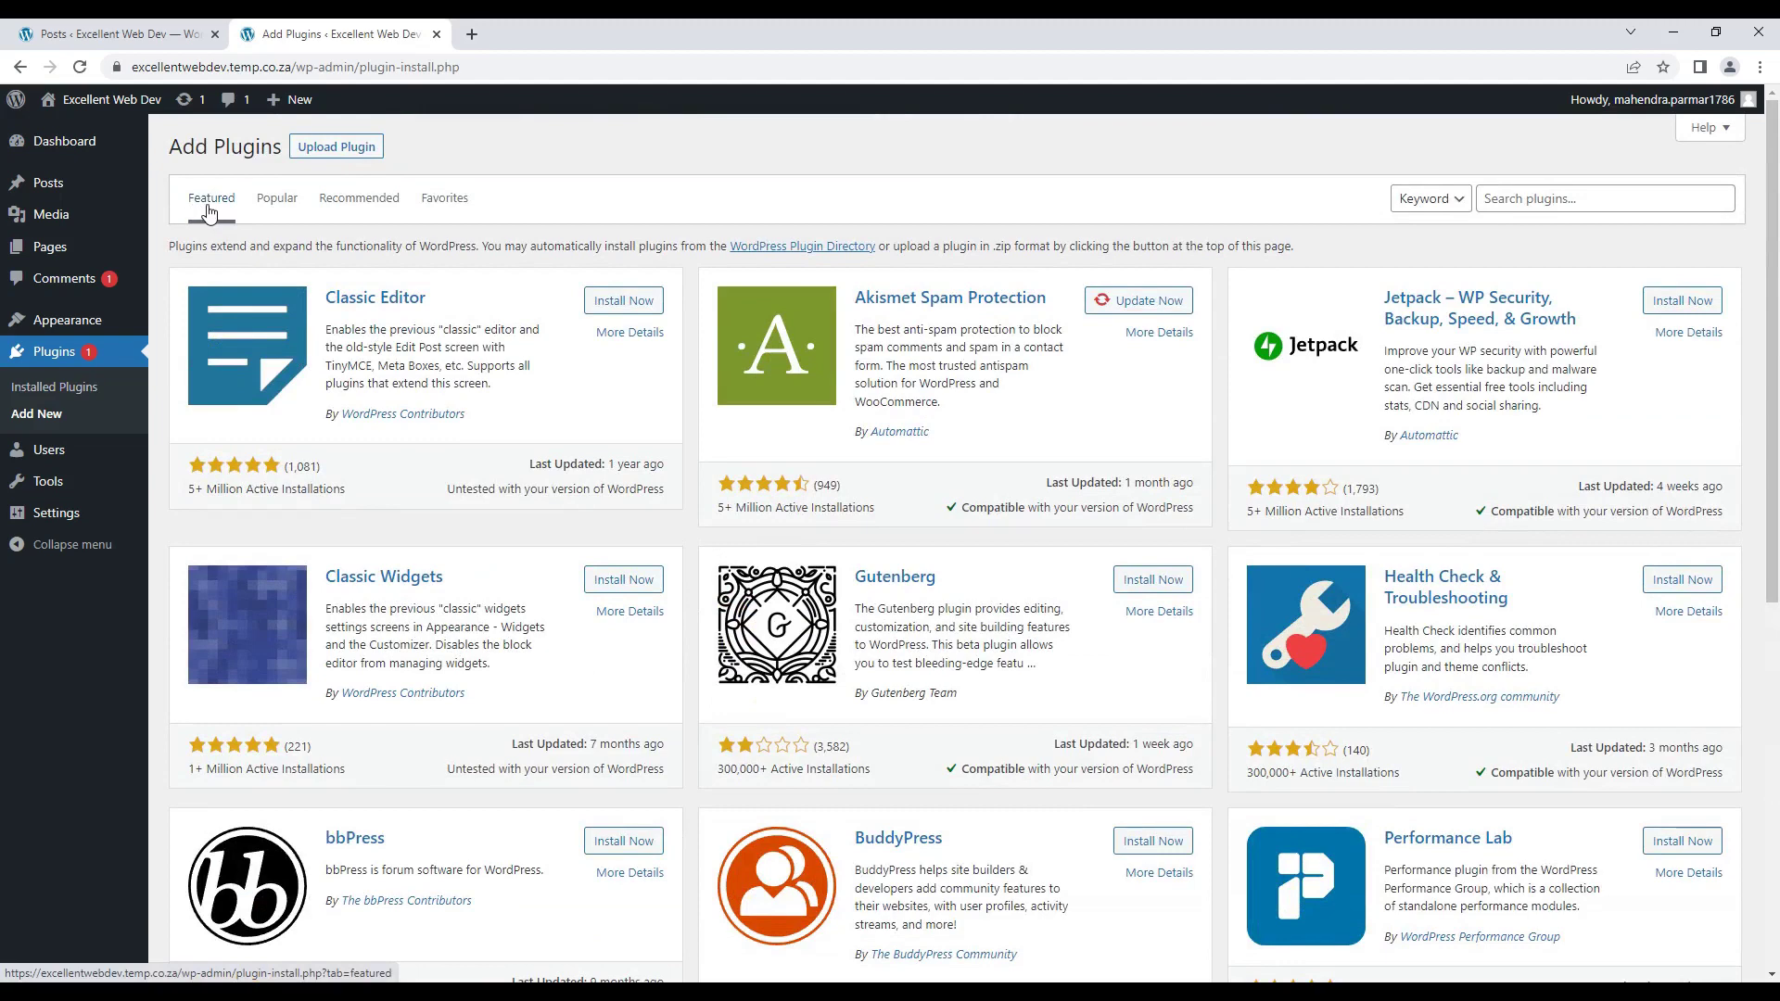
Step: Browse the popular plugins and the recommended plugins from beginning to end
{"action": "left_click", "coordinate": [274, 198]}
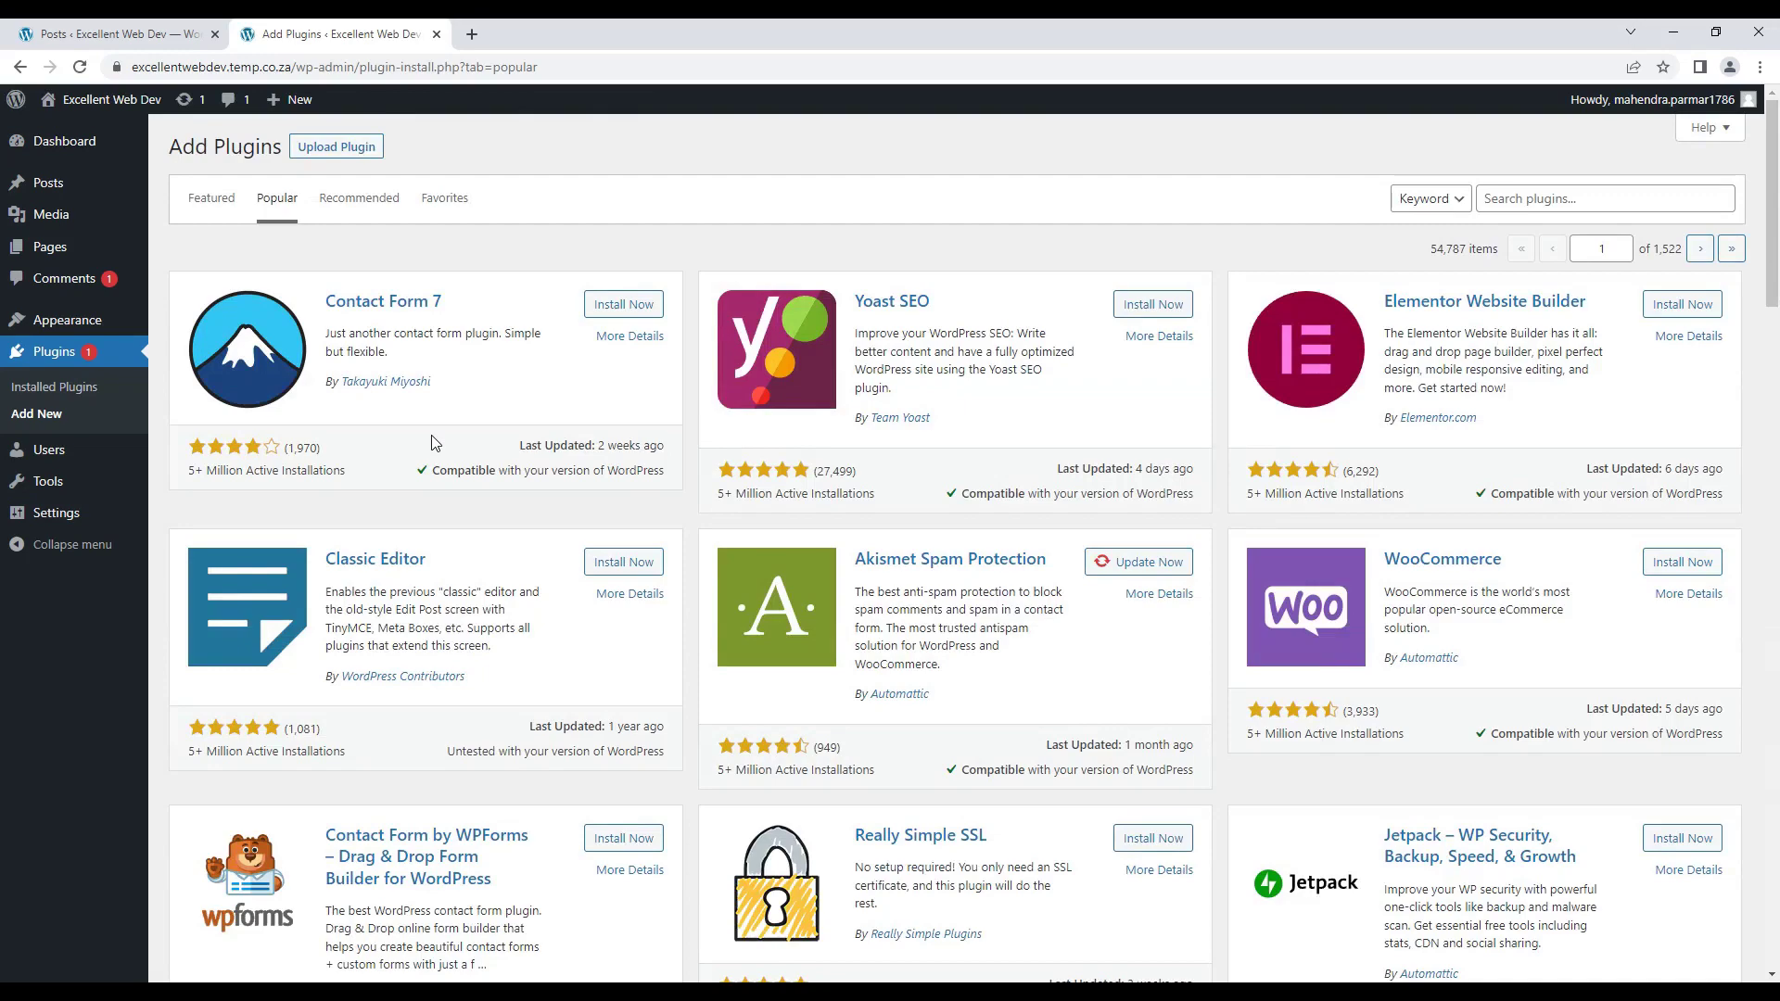
{"action": "scroll", "coordinate": [431, 443], "scroll_direction": "down", "scroll_amount": 20}
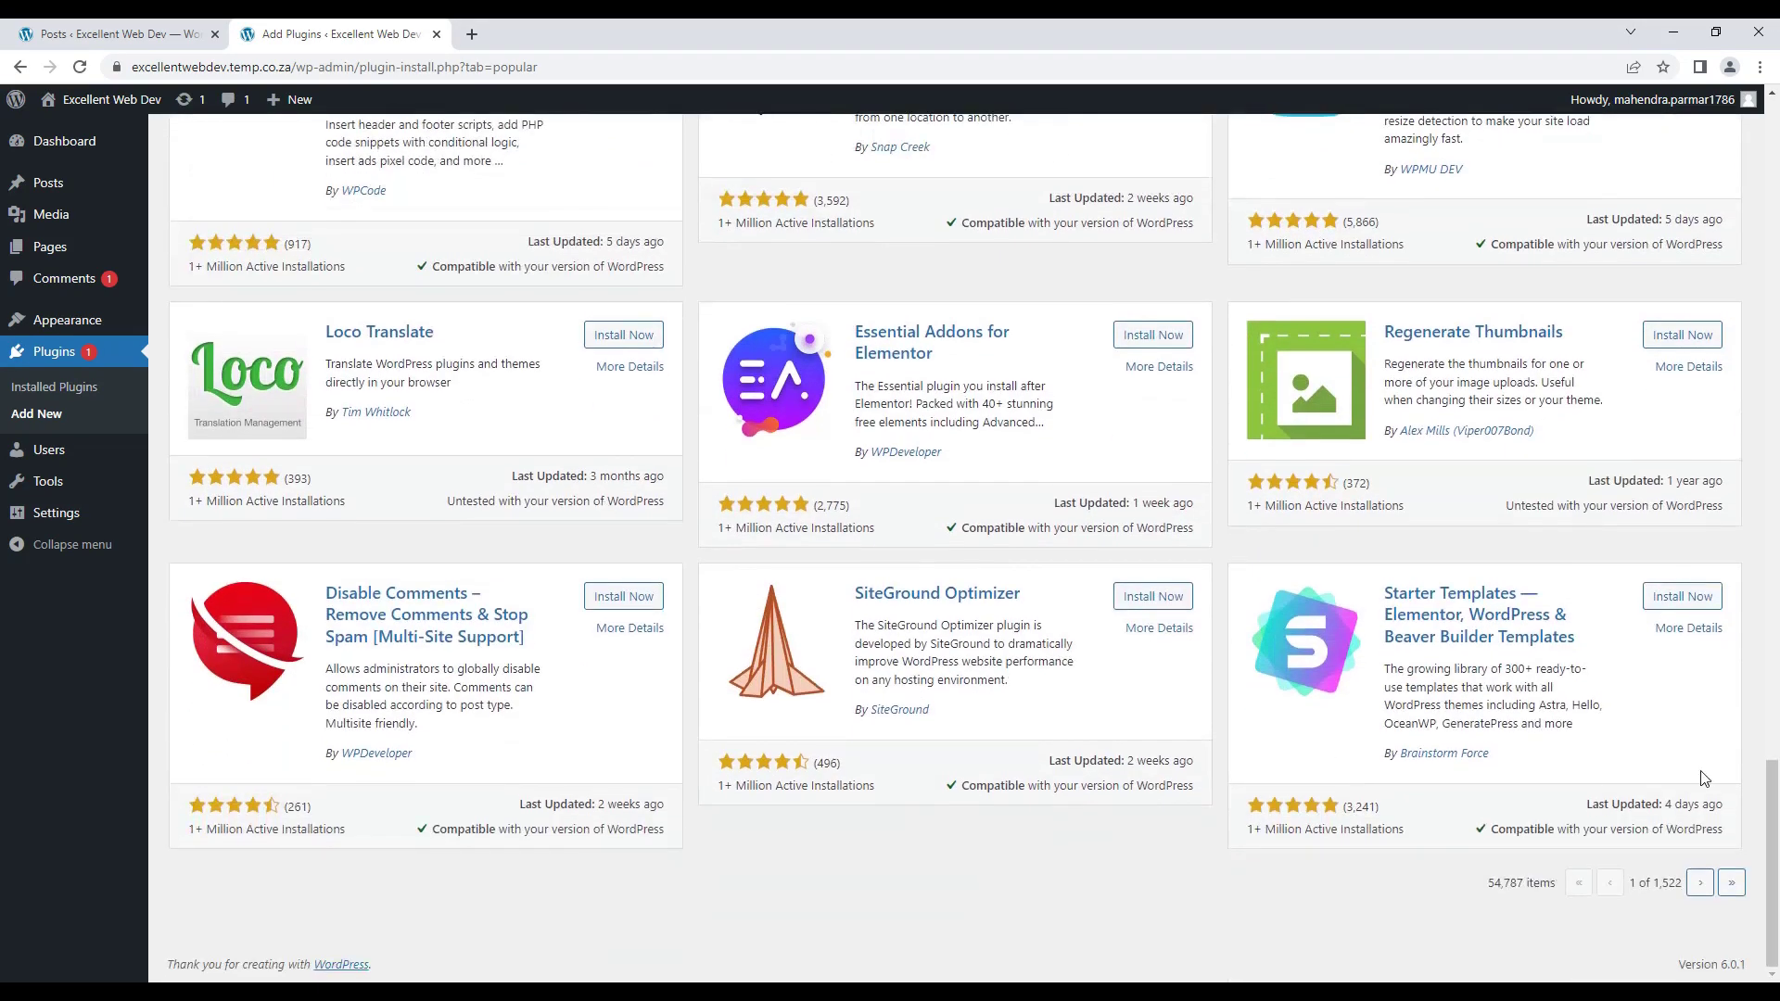
{"action": "left_click_drag", "start_coordinate": [1772, 862], "coordinate": [1727, 115]}
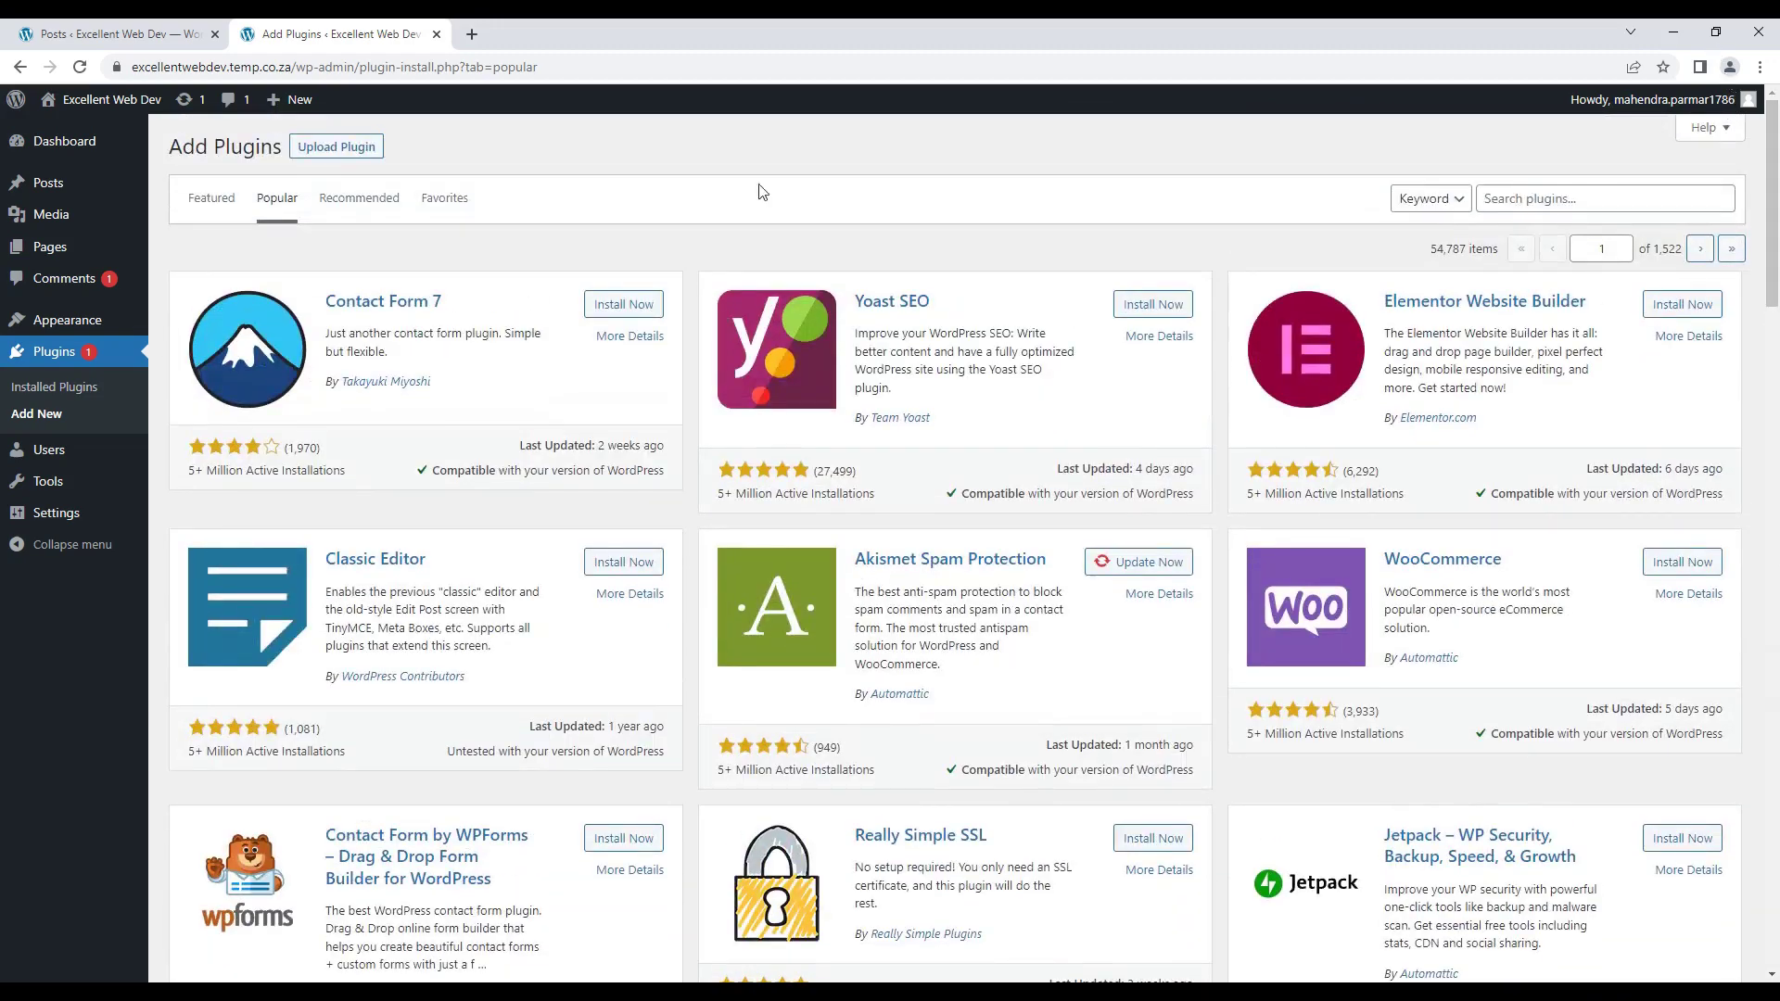
{"action": "left_click", "coordinate": [382, 198]}
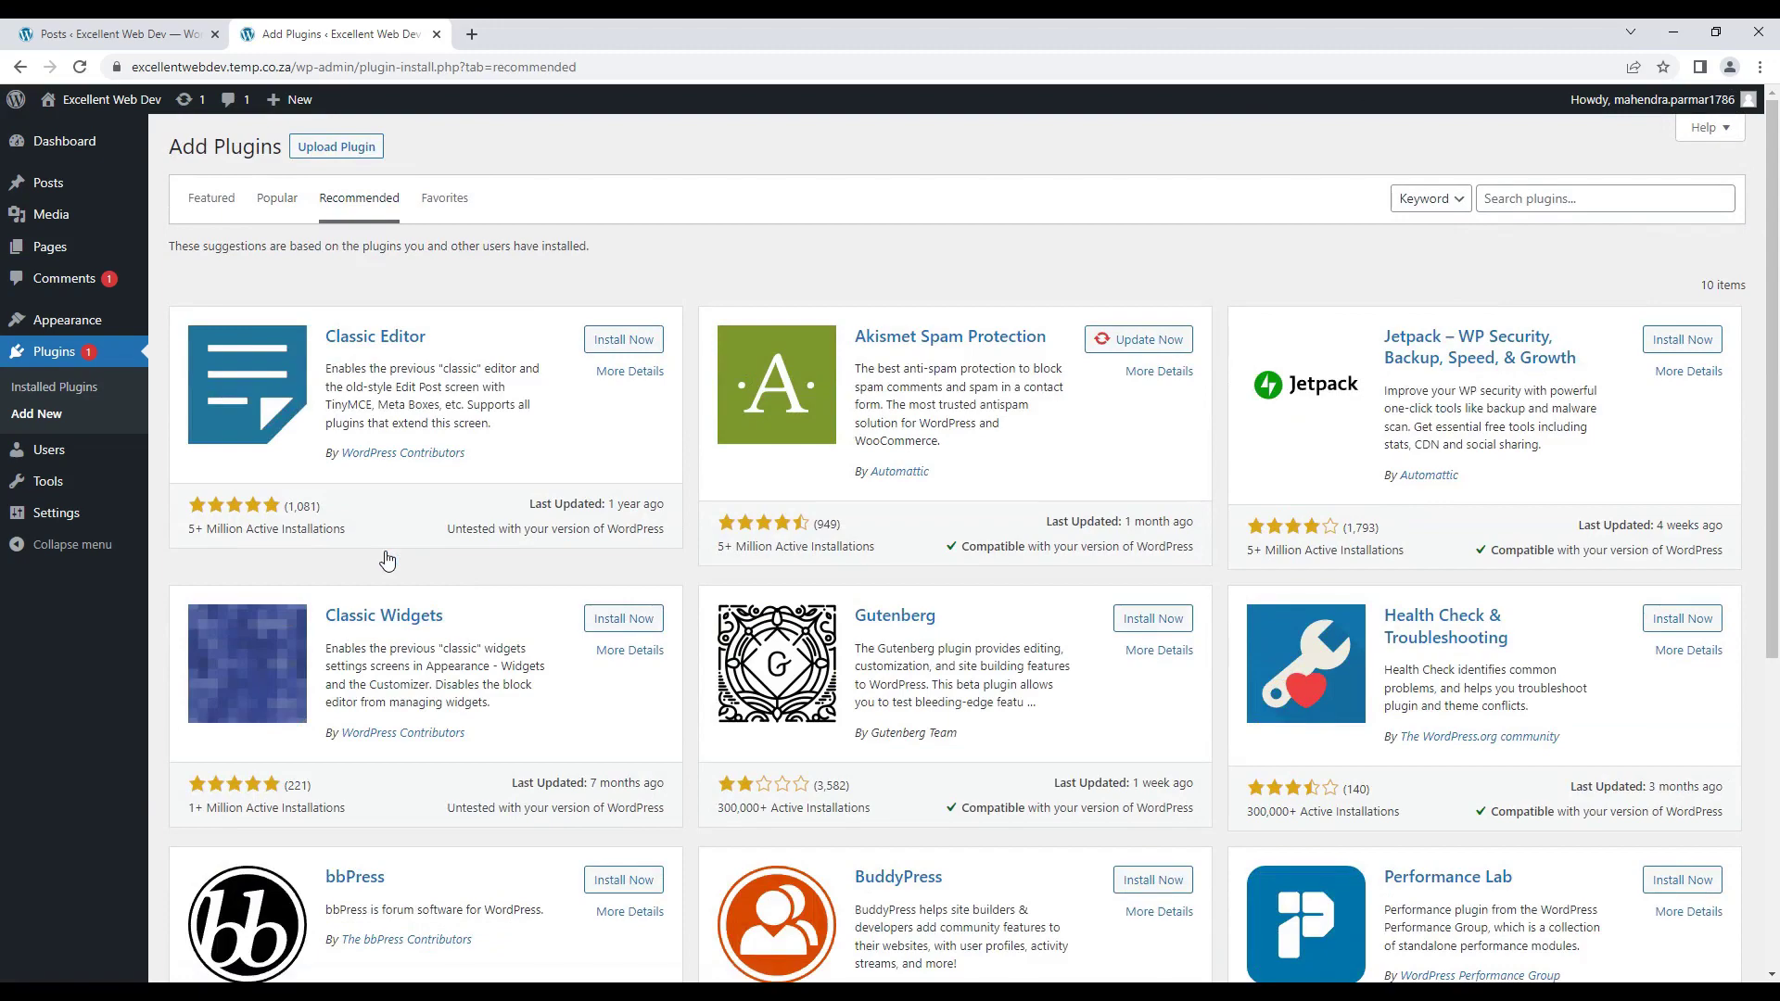
{"action": "scroll", "coordinate": [388, 560], "scroll_direction": "down", "scroll_amount": 6}
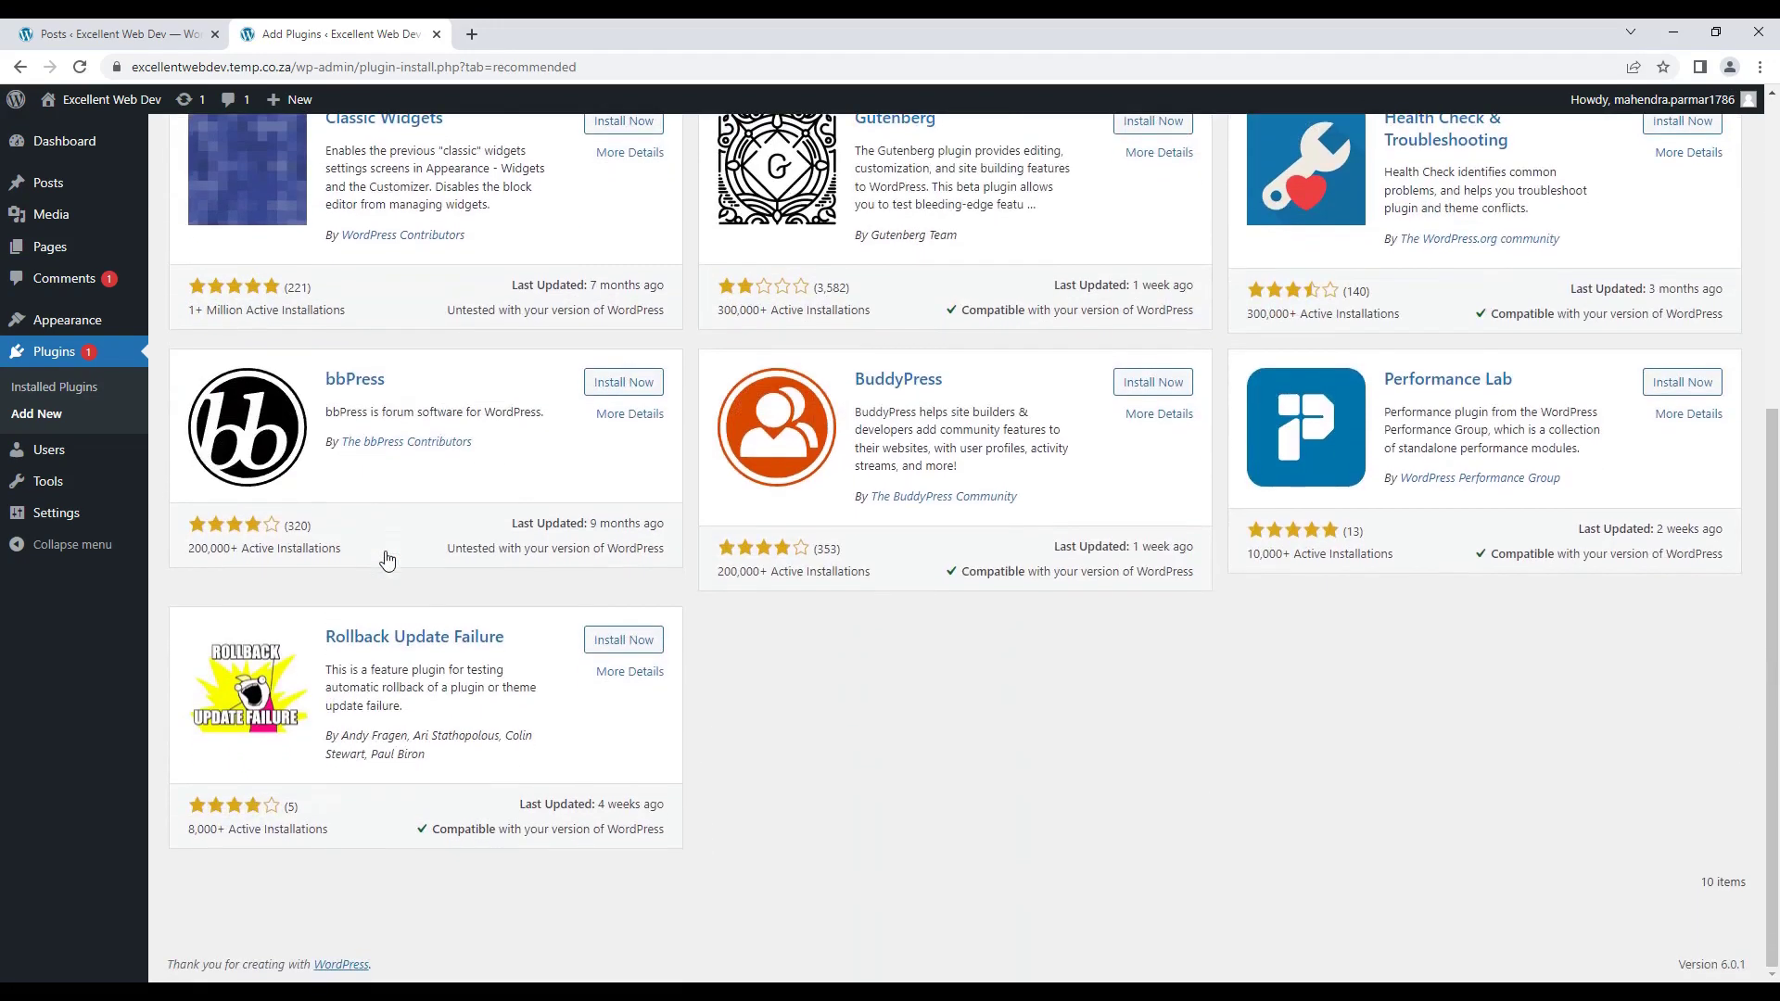
{"action": "scroll", "coordinate": [387, 560], "scroll_direction": "up", "scroll_amount": 6}
Step: View the favorite plugins section and read its note about plugins marked on WordPress.org
{"action": "left_click", "coordinate": [447, 199]}
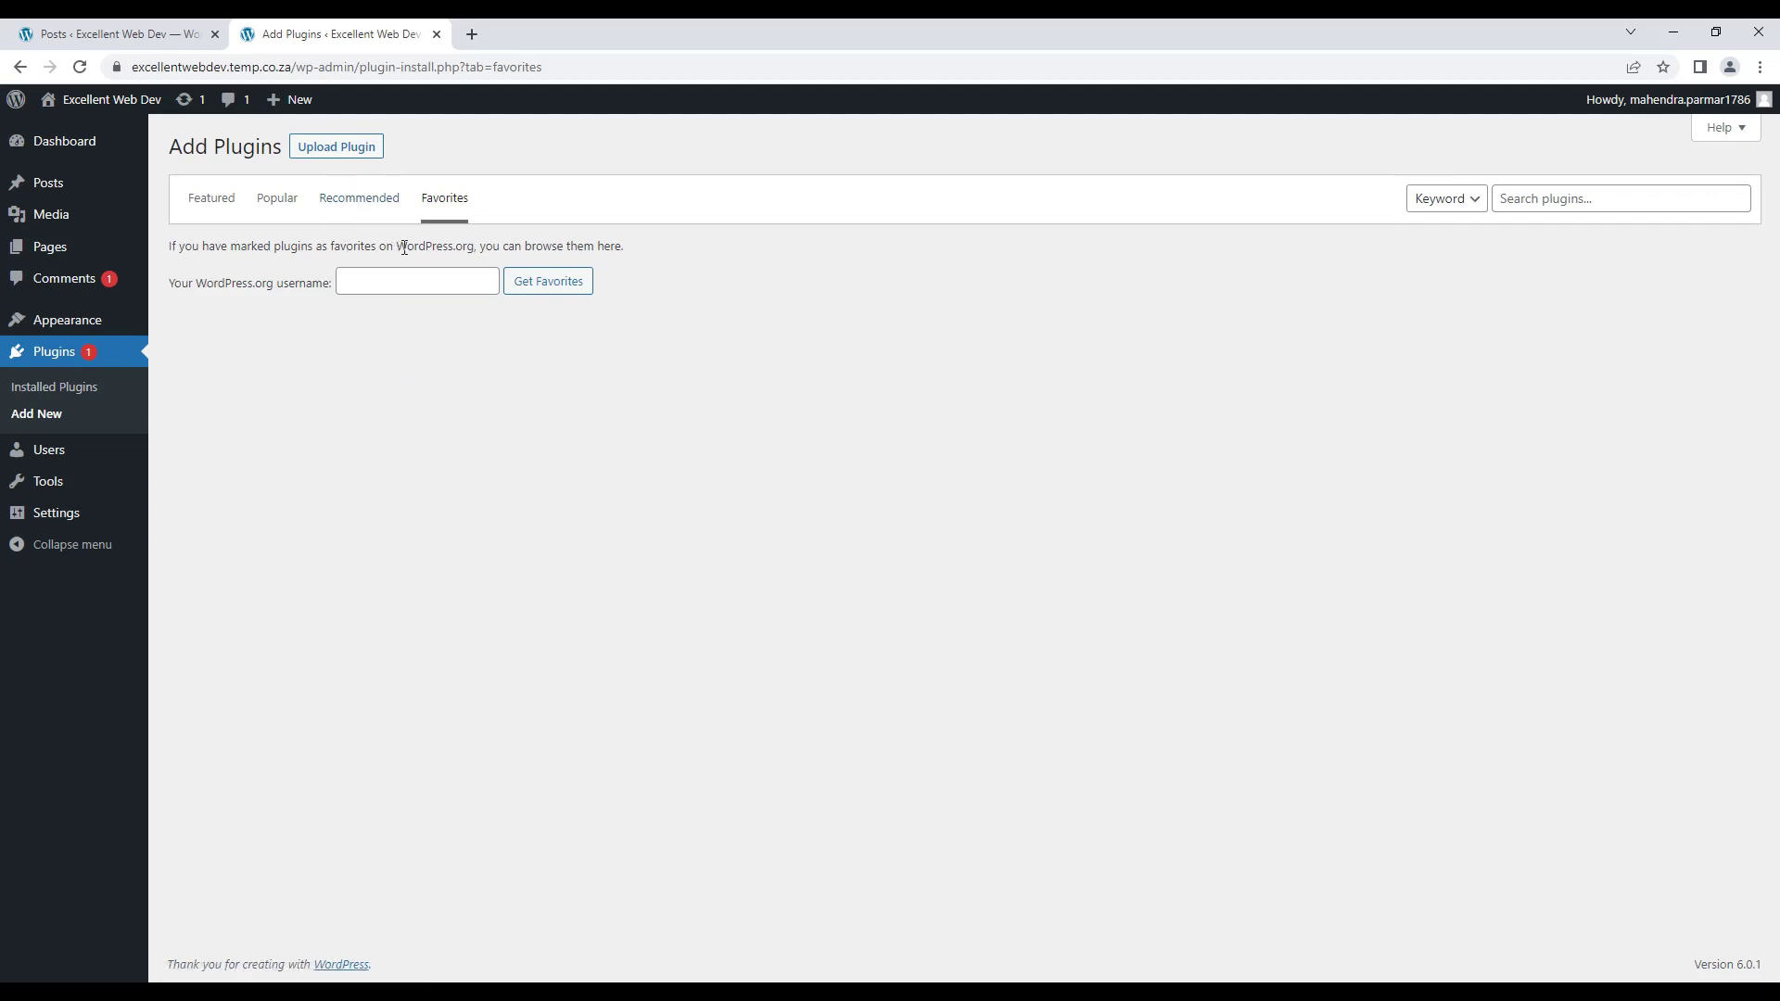
{"action": "left_click_drag", "start_coordinate": [404, 247], "coordinate": [482, 250]}
{"action": "left_click", "coordinate": [512, 254]}
Step: Return to the recommended plugins and install the Classic Editor plugin
{"action": "left_click", "coordinate": [349, 207]}
{"action": "left_click", "coordinate": [359, 206]}
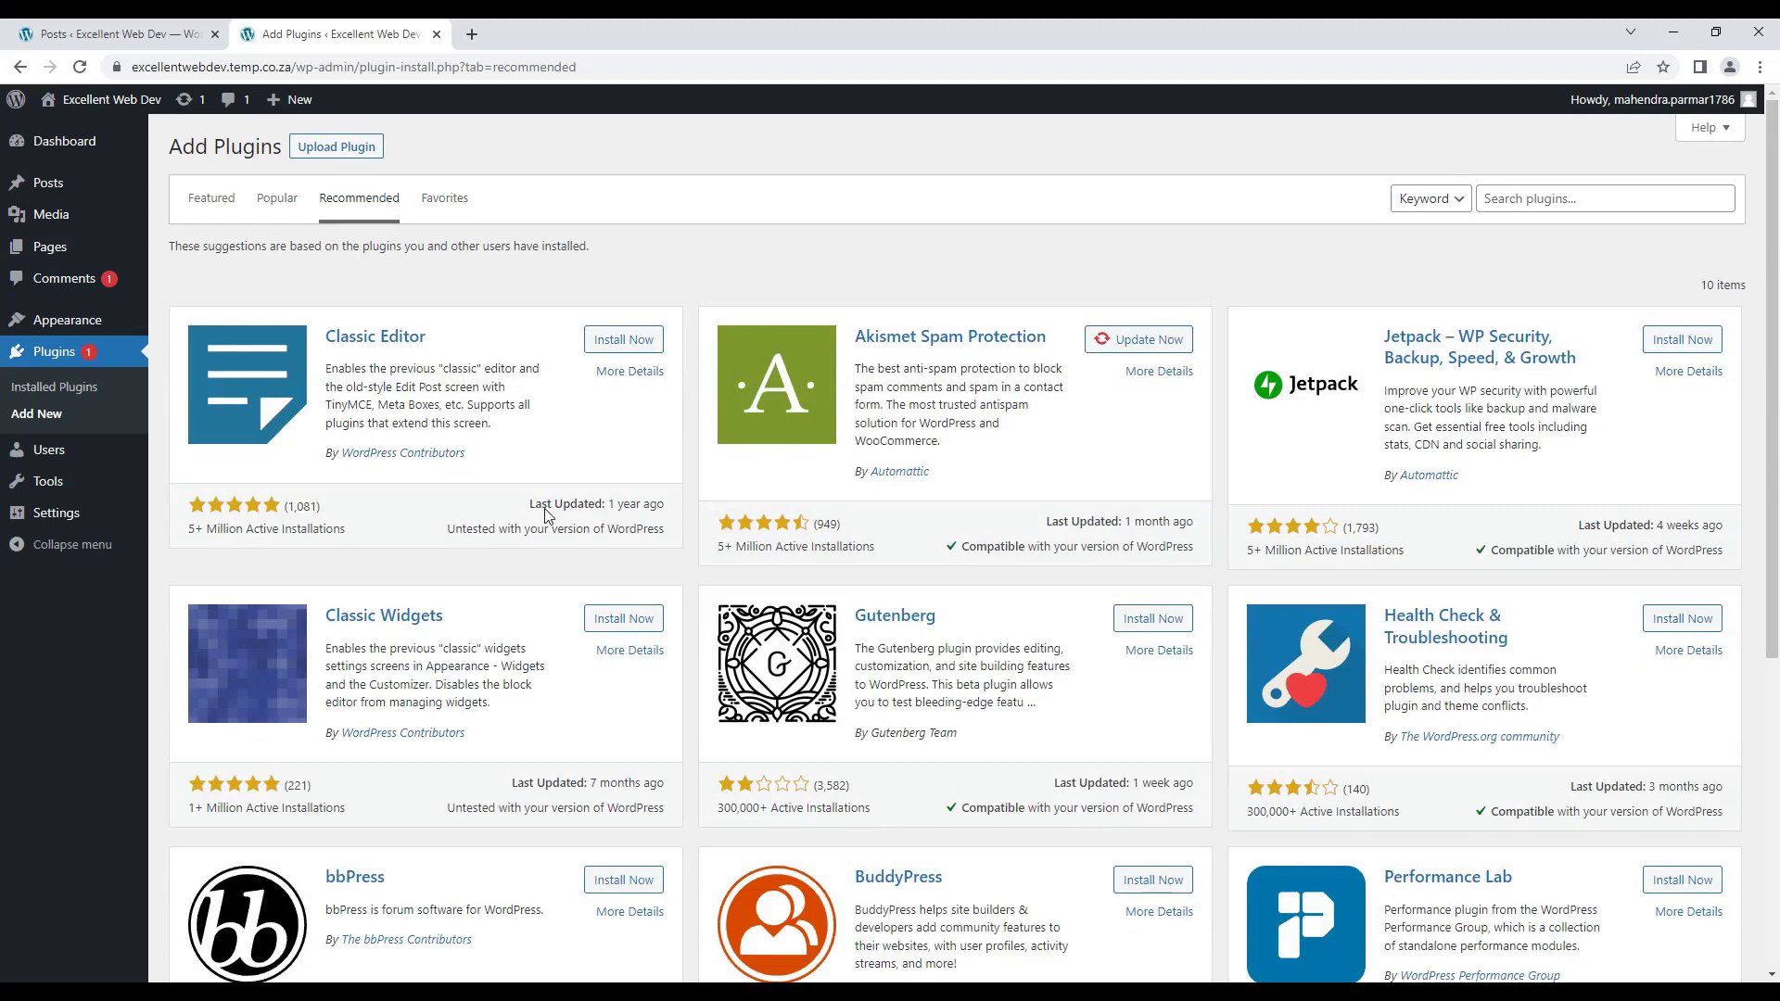
{"action": "scroll", "coordinate": [547, 515], "scroll_direction": "down", "scroll_amount": 1}
{"action": "scroll", "coordinate": [547, 515], "scroll_direction": "up", "scroll_amount": 1}
{"action": "left_click", "coordinate": [618, 341]}
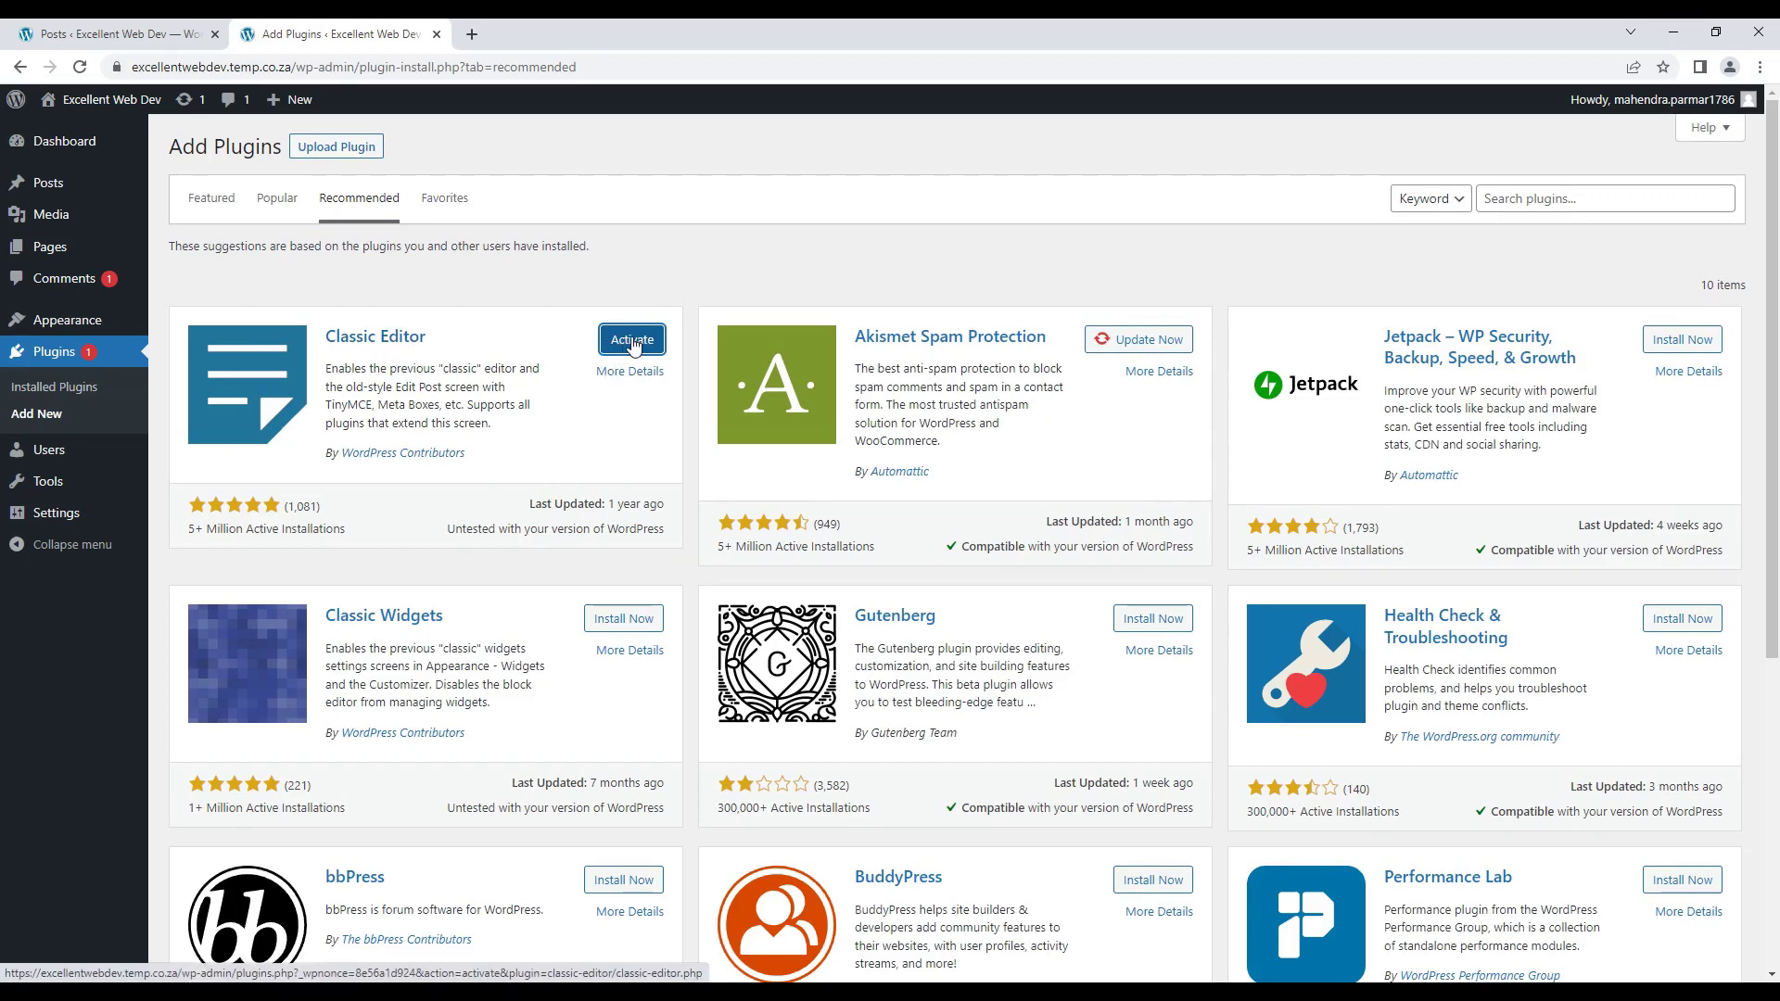
Step: Open the installed plugins list in a separate browser tab and check the Classic Editor entry
{"action": "right_click", "coordinate": [61, 389]}
{"action": "left_click", "coordinate": [114, 410]}
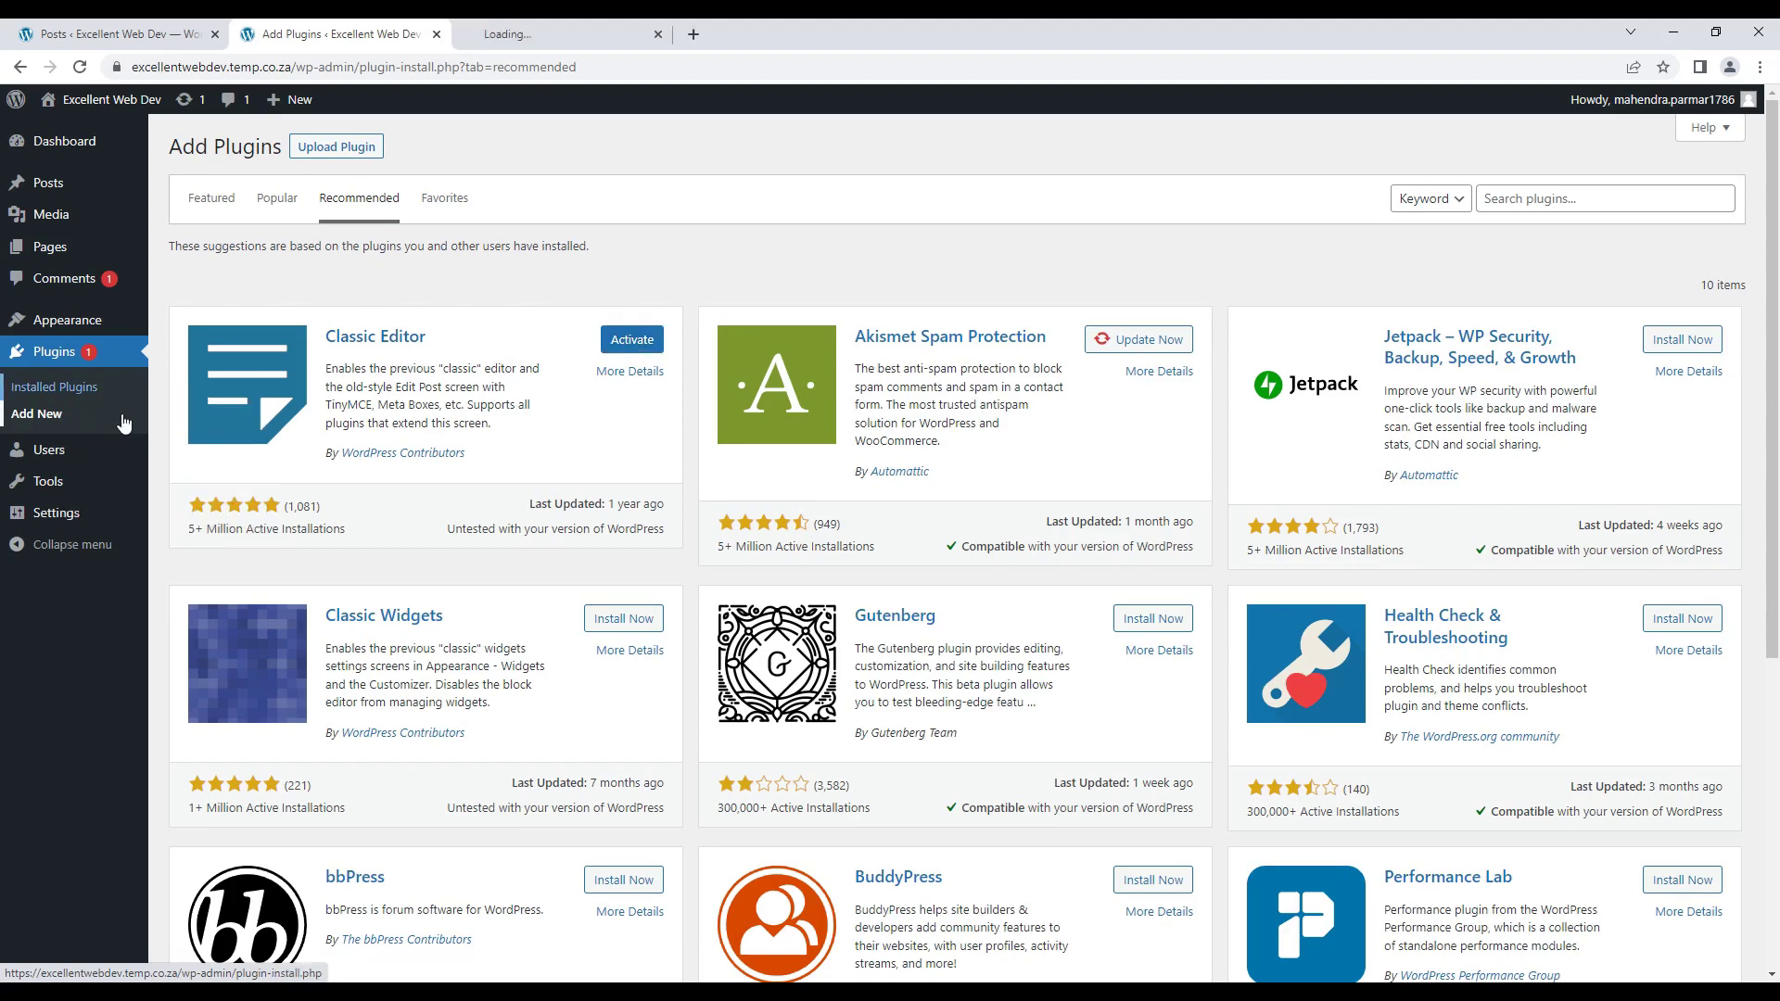
{"action": "left_click", "coordinate": [519, 28]}
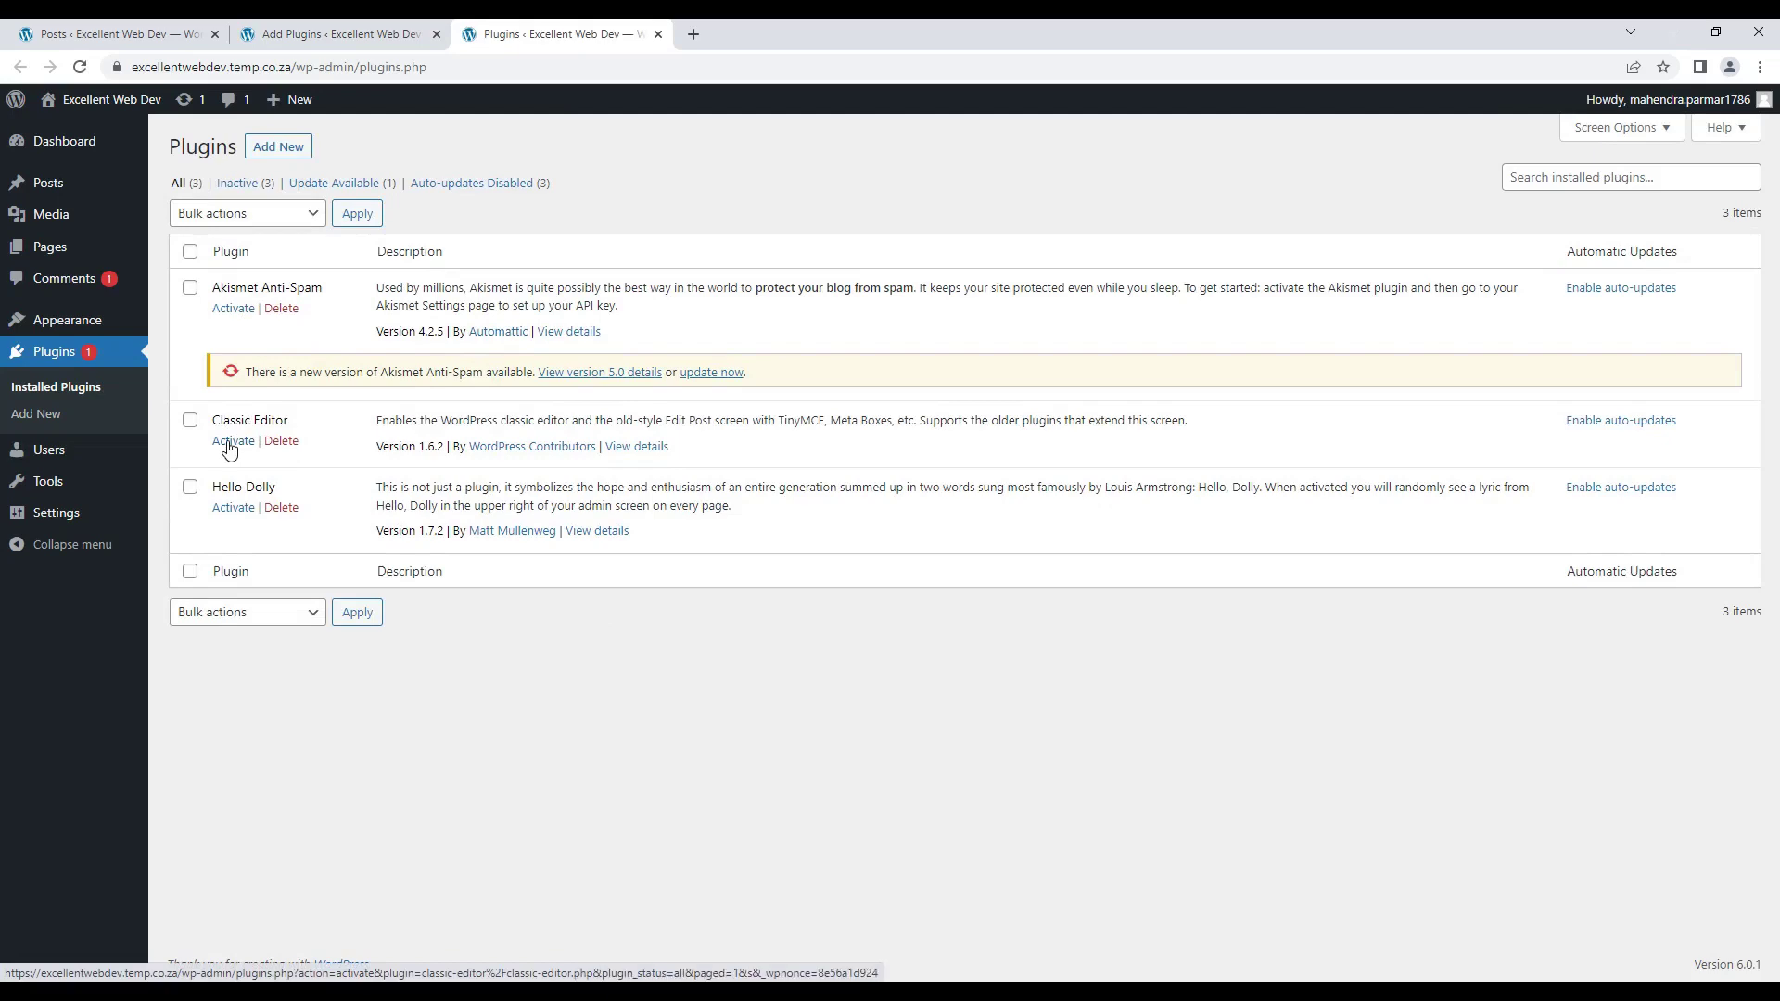
Step: Go back to the recommended plugins in the Add Plugins tab and install the Classic Widgets plugin
{"action": "left_click", "coordinate": [338, 34]}
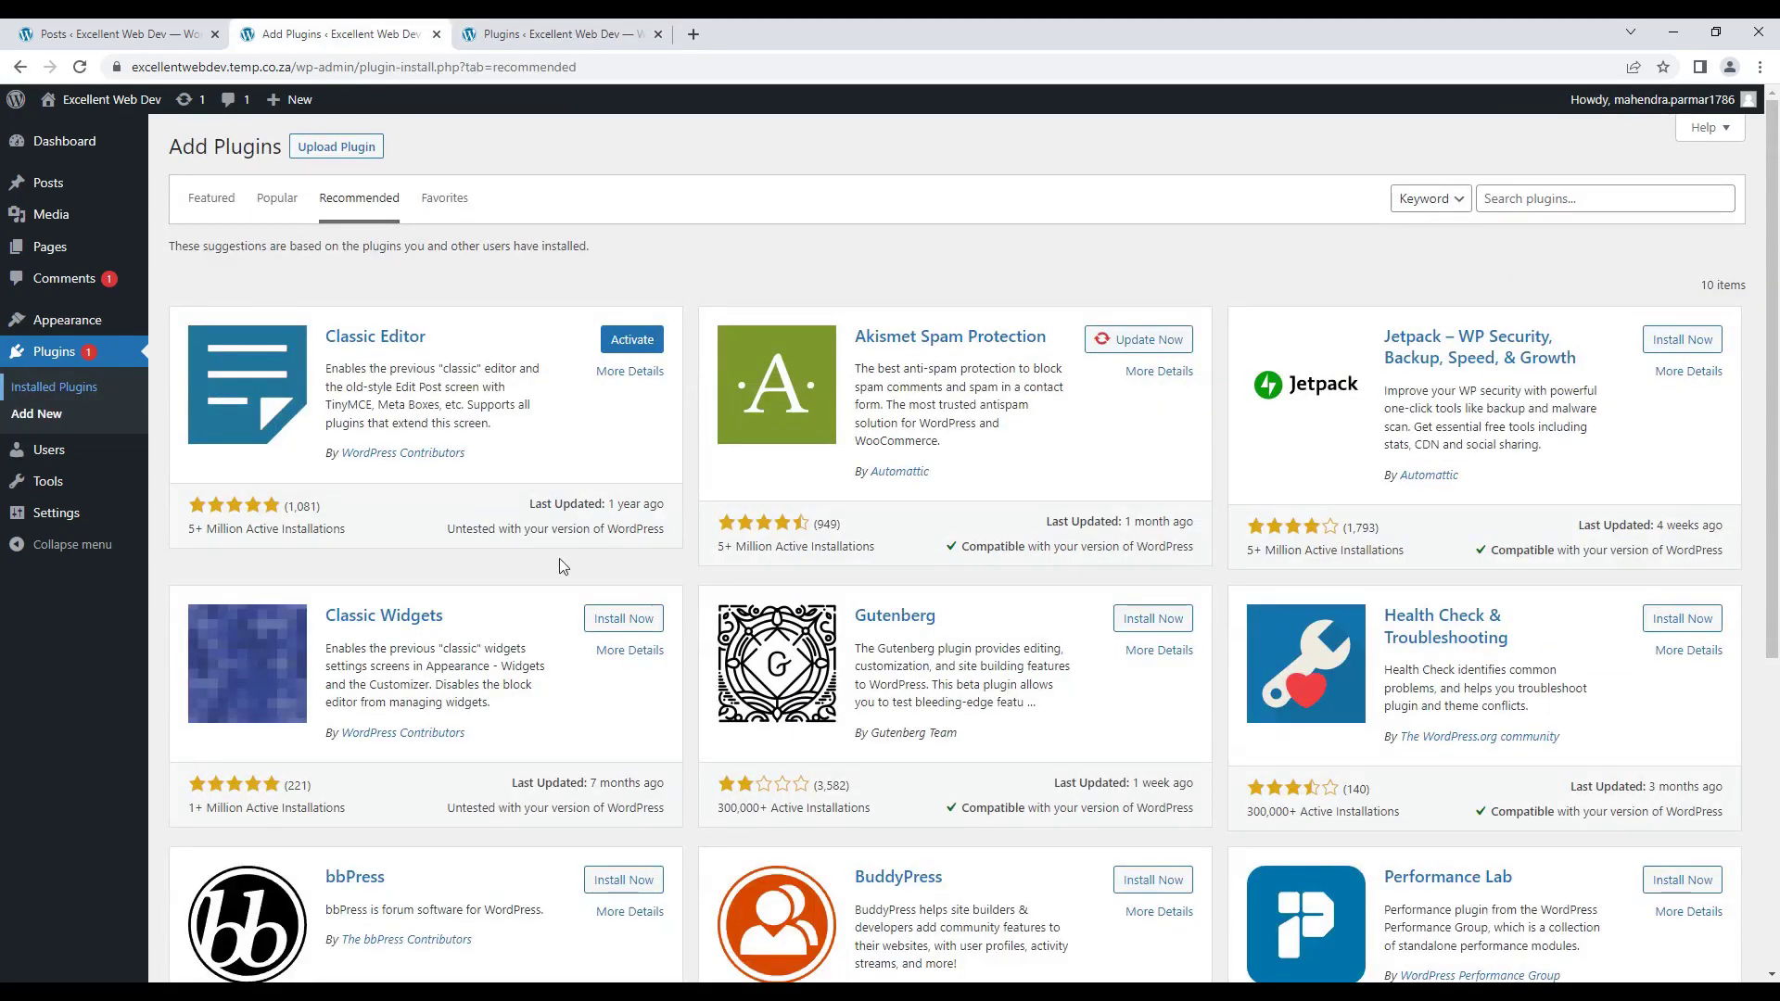
{"action": "scroll", "coordinate": [483, 519], "scroll_direction": "down", "scroll_amount": 2}
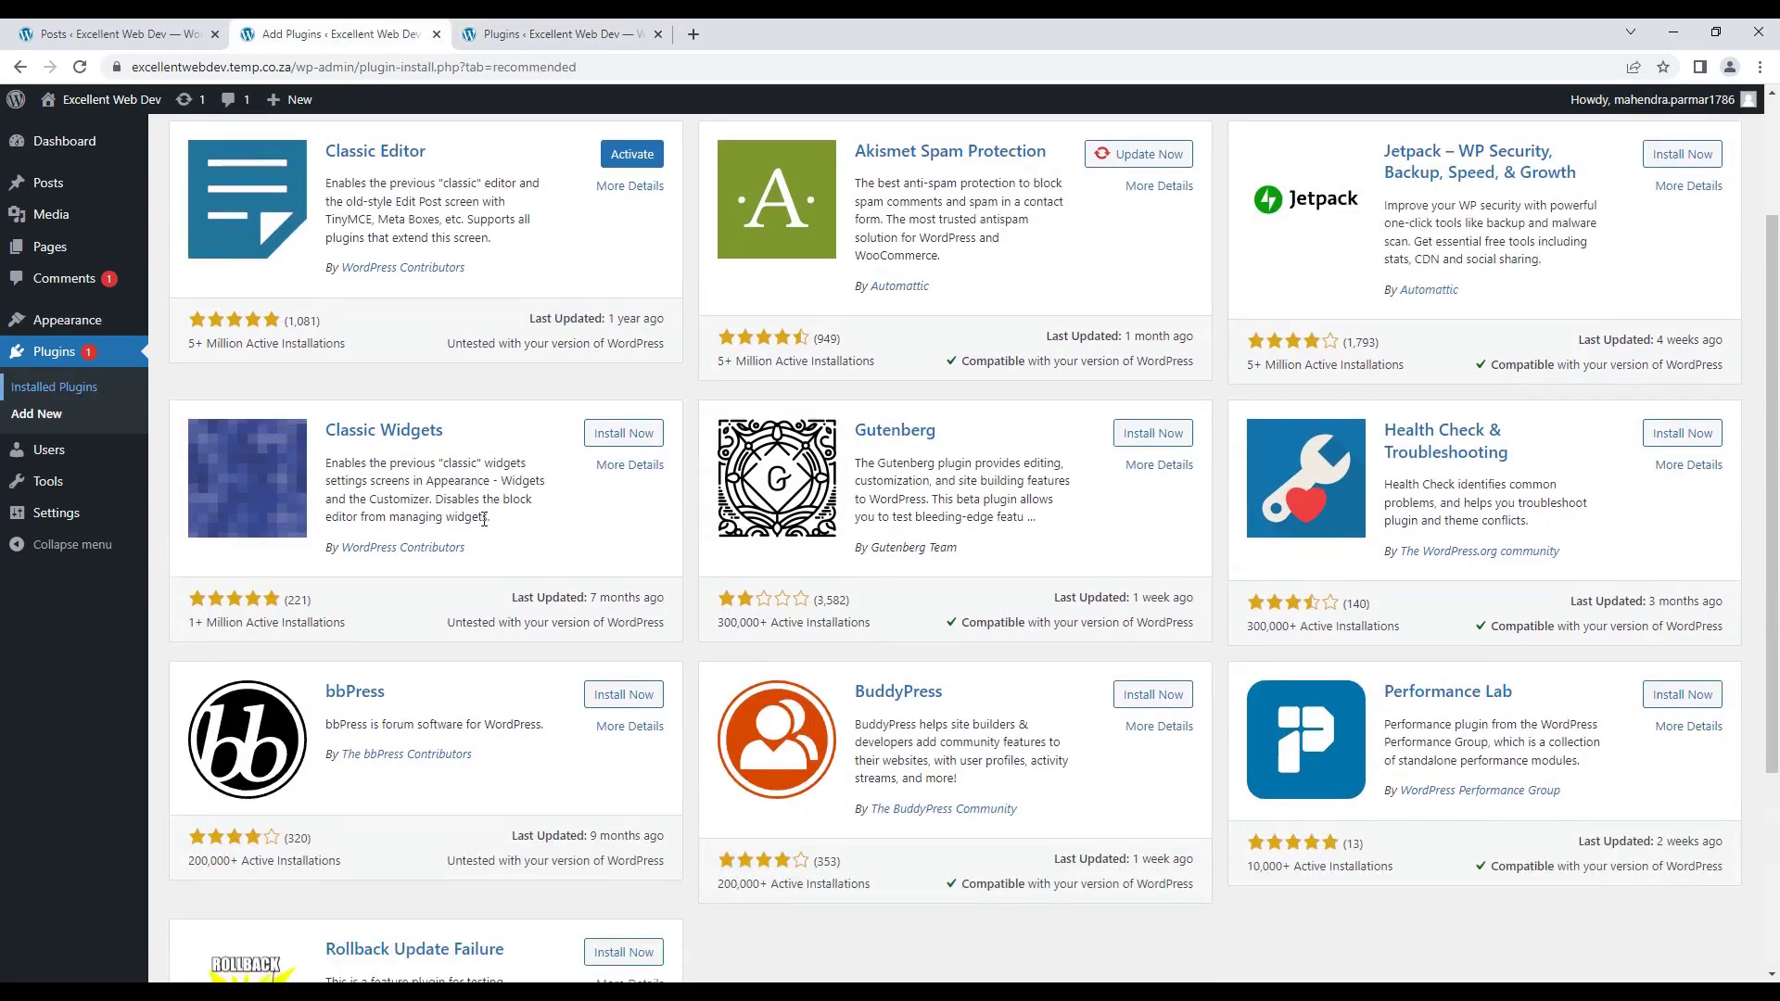
{"action": "left_click", "coordinate": [617, 436]}
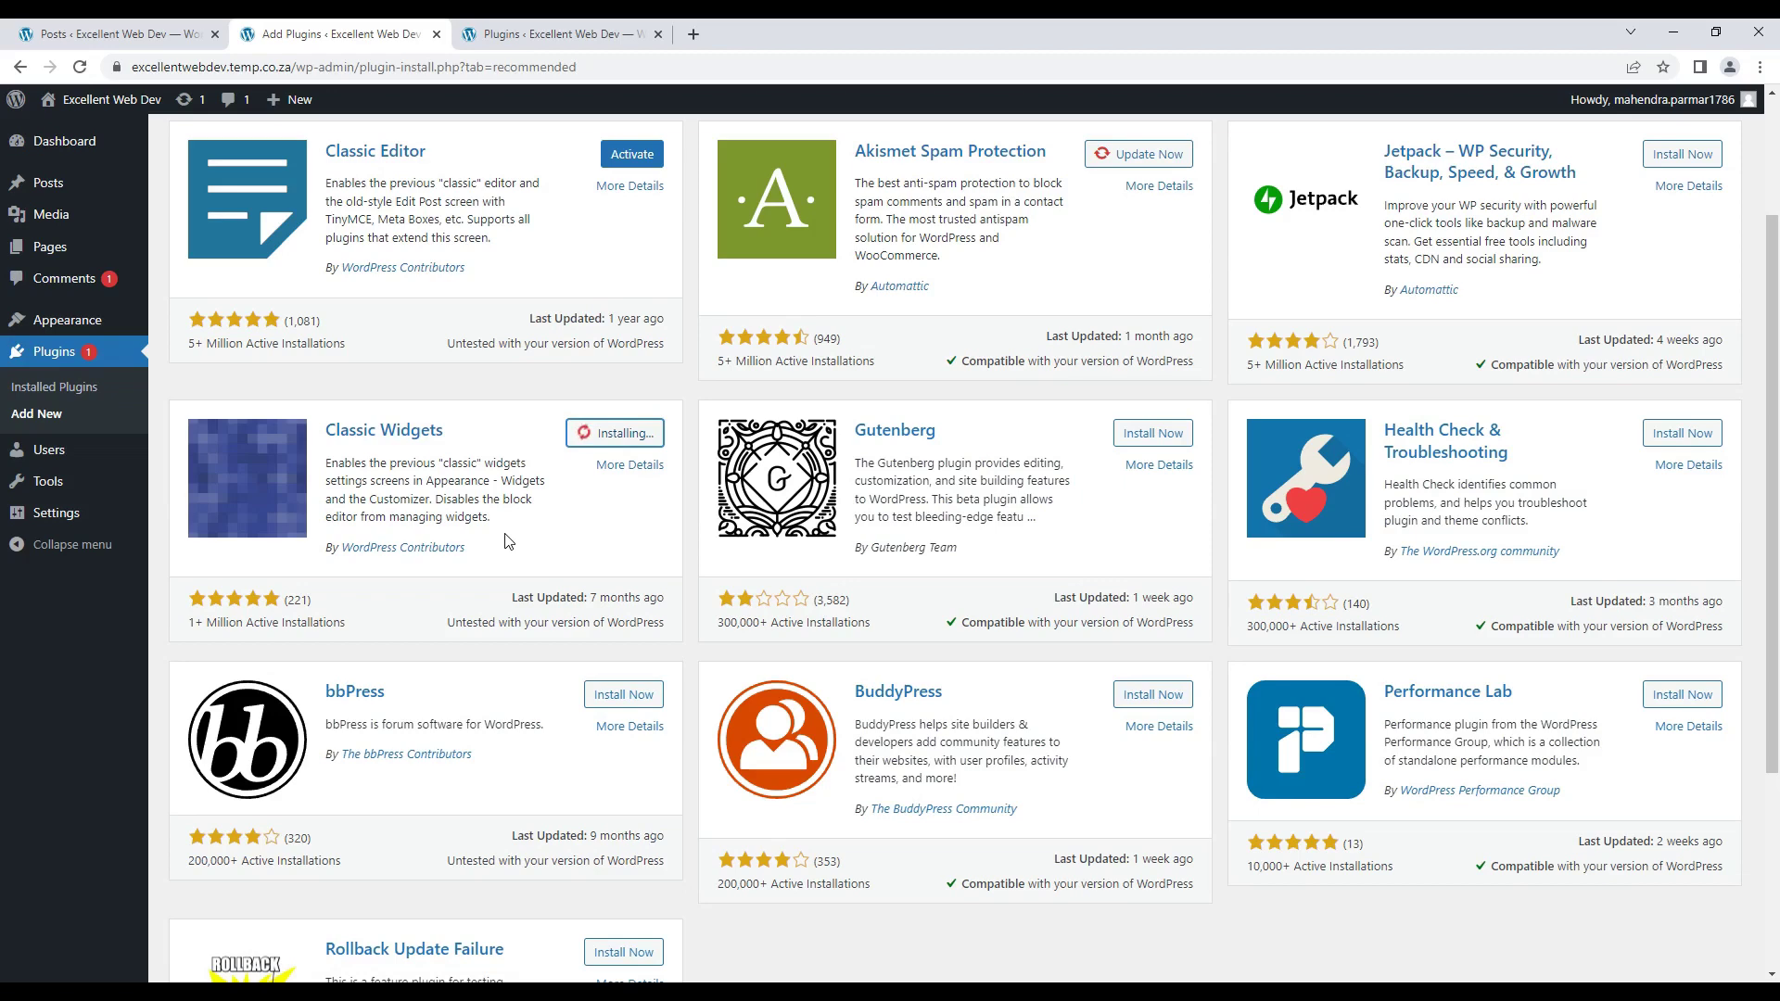
{"action": "scroll", "coordinate": [507, 540], "scroll_direction": "down", "scroll_amount": 2}
{"action": "scroll", "coordinate": [507, 541], "scroll_direction": "up", "scroll_amount": 2}
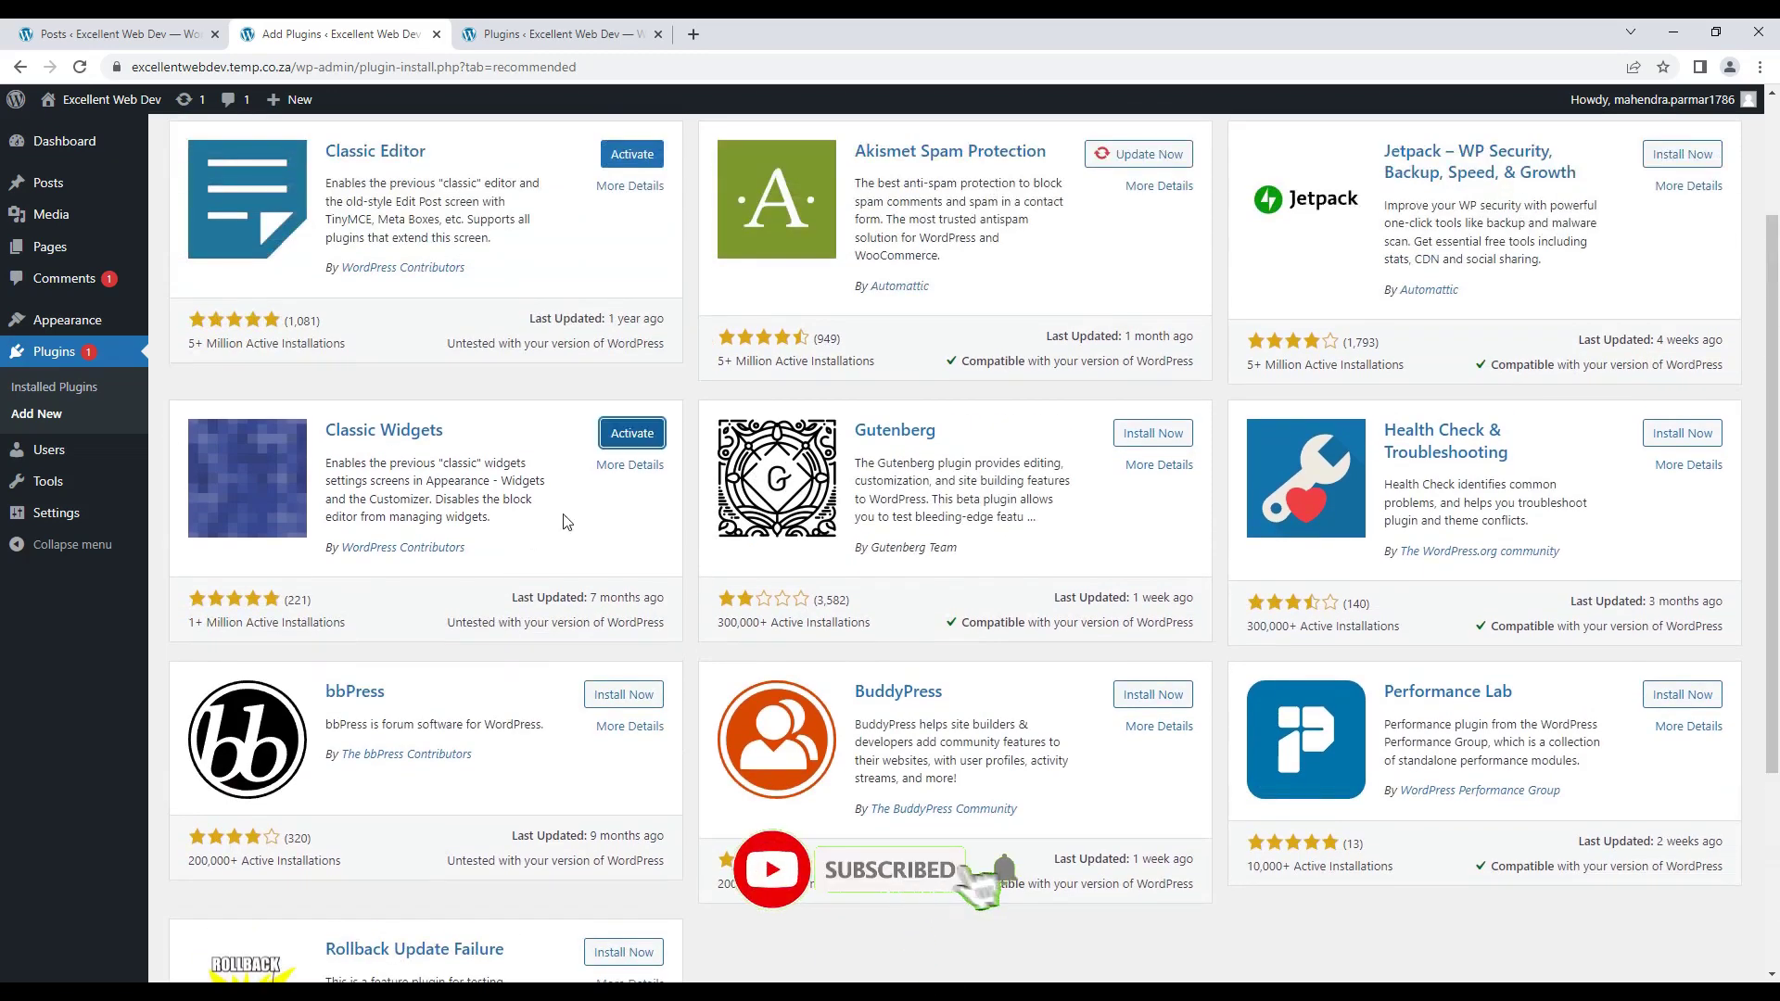
Step: Activate the Classic Editor plugin and the Classic Widgets plugin
{"action": "scroll", "coordinate": [547, 530], "scroll_direction": "up", "scroll_amount": 1}
{"action": "scroll", "coordinate": [547, 531], "scroll_direction": "up", "scroll_amount": 2}
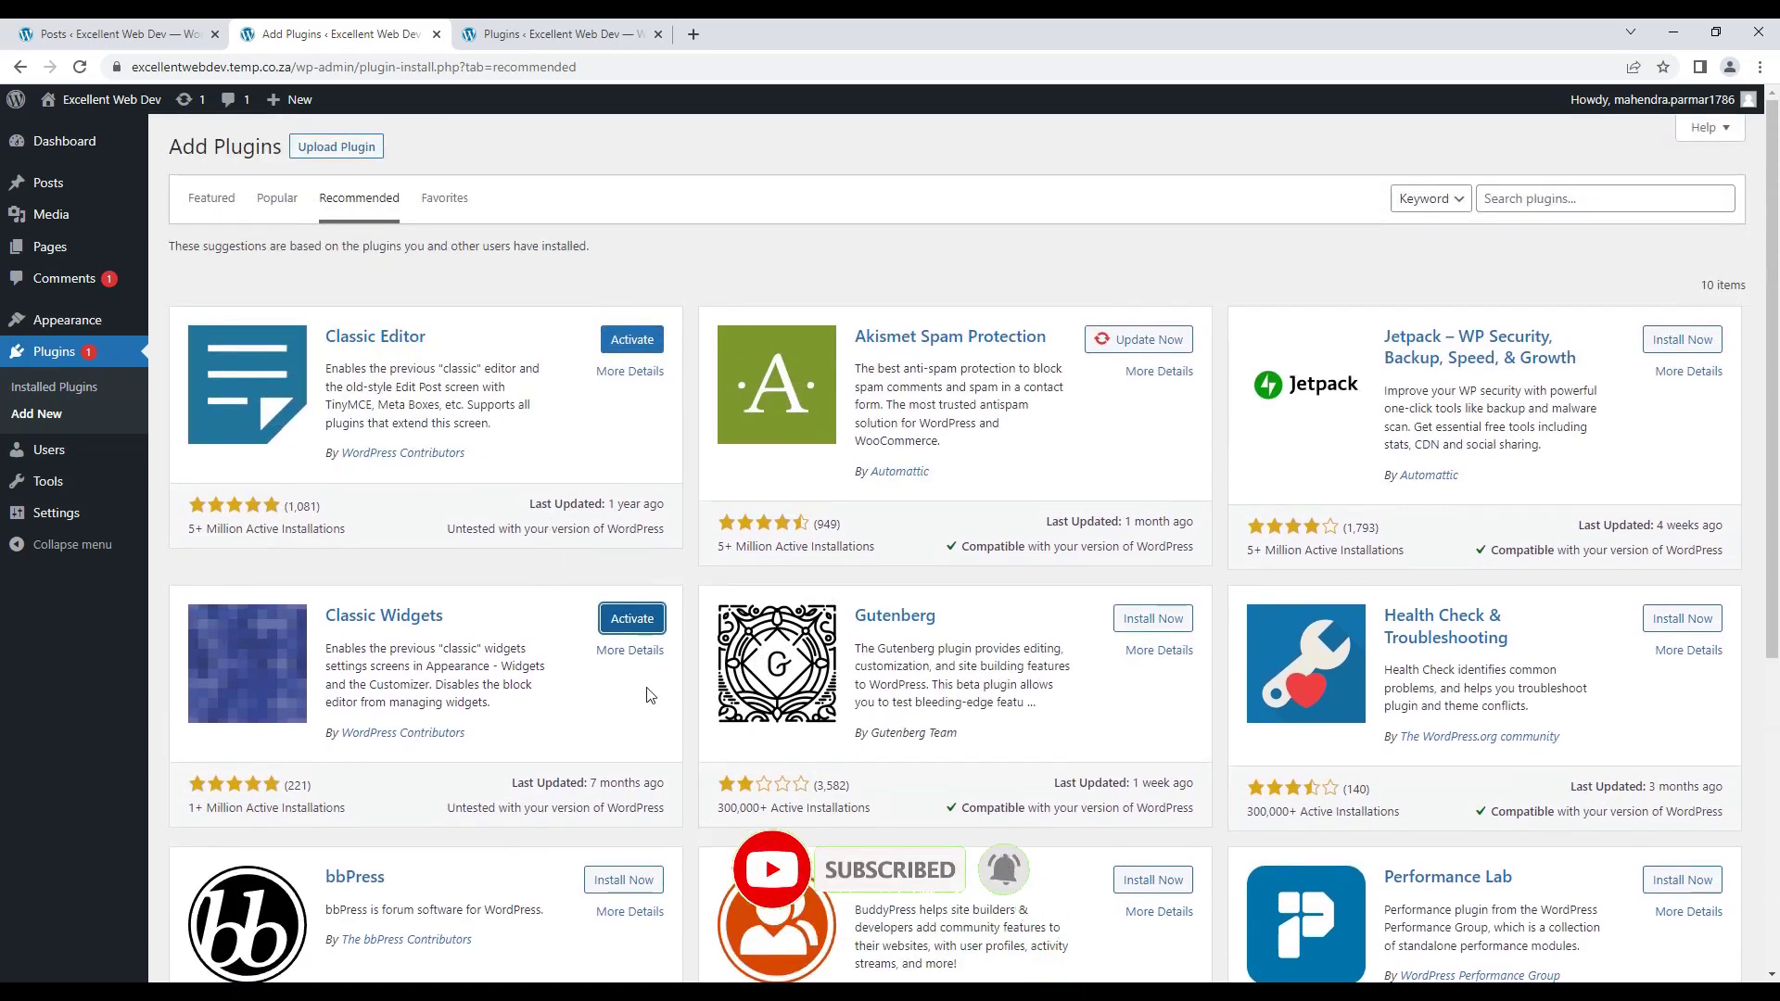
{"action": "left_click", "coordinate": [634, 344]}
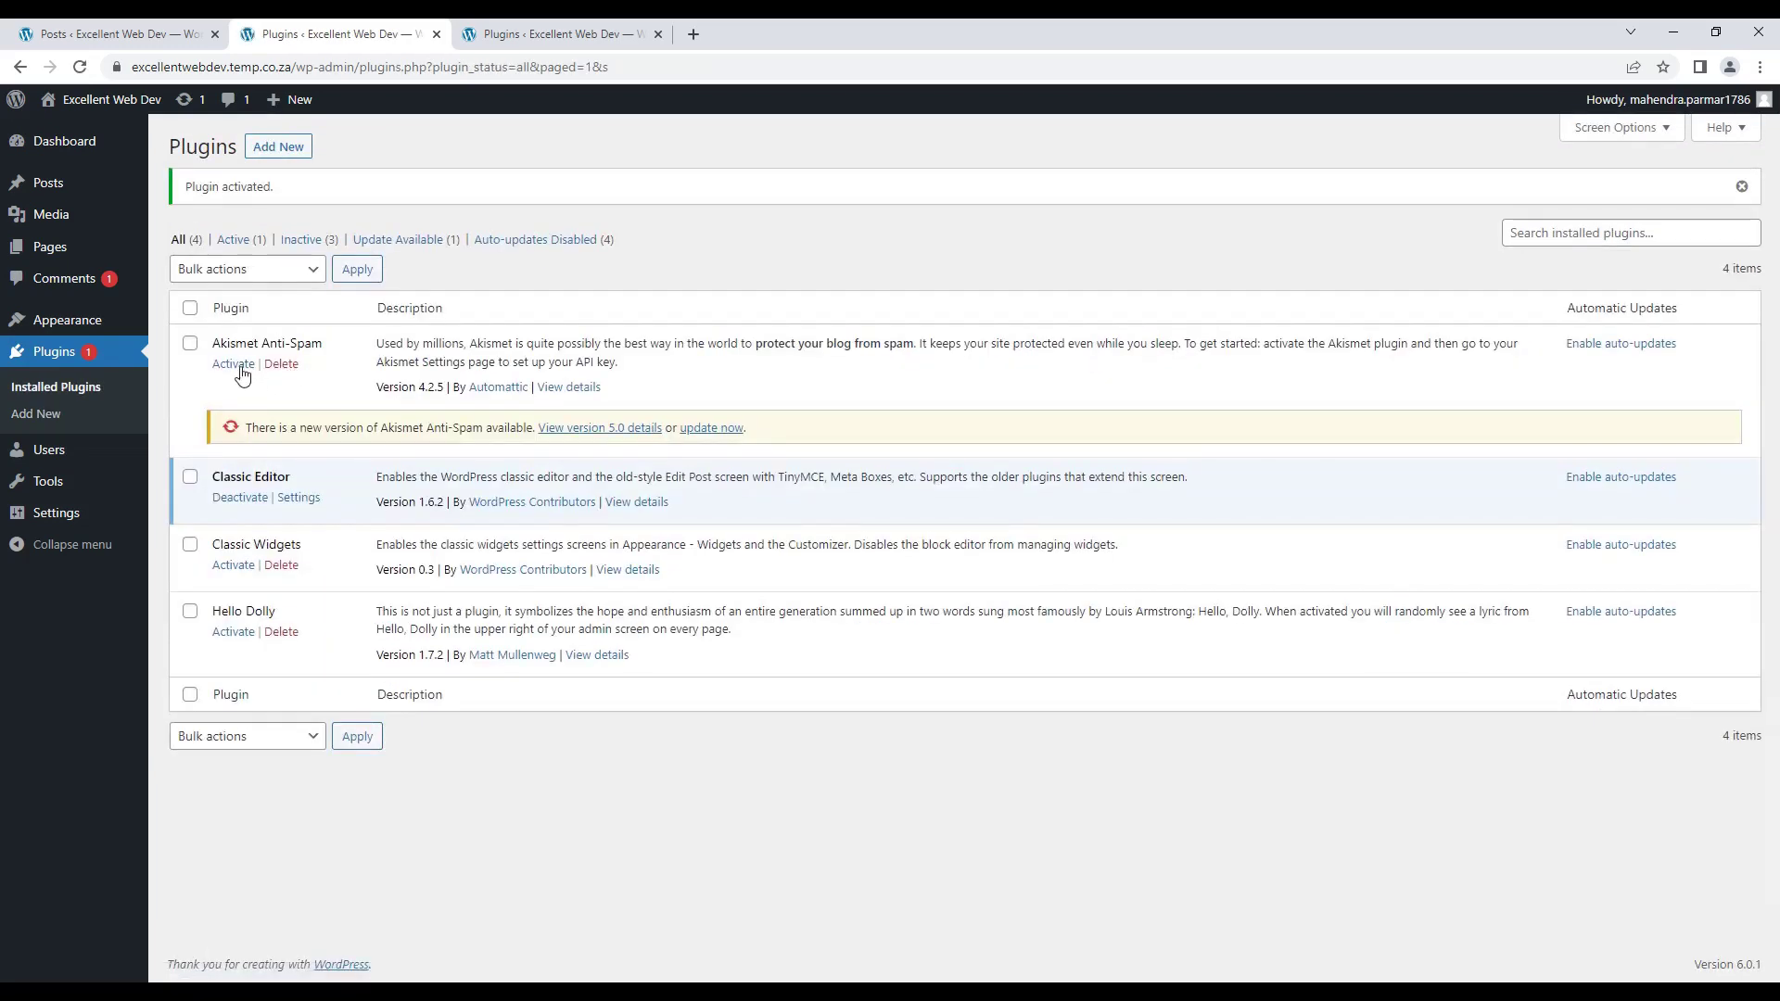
{"action": "left_click", "coordinate": [235, 572]}
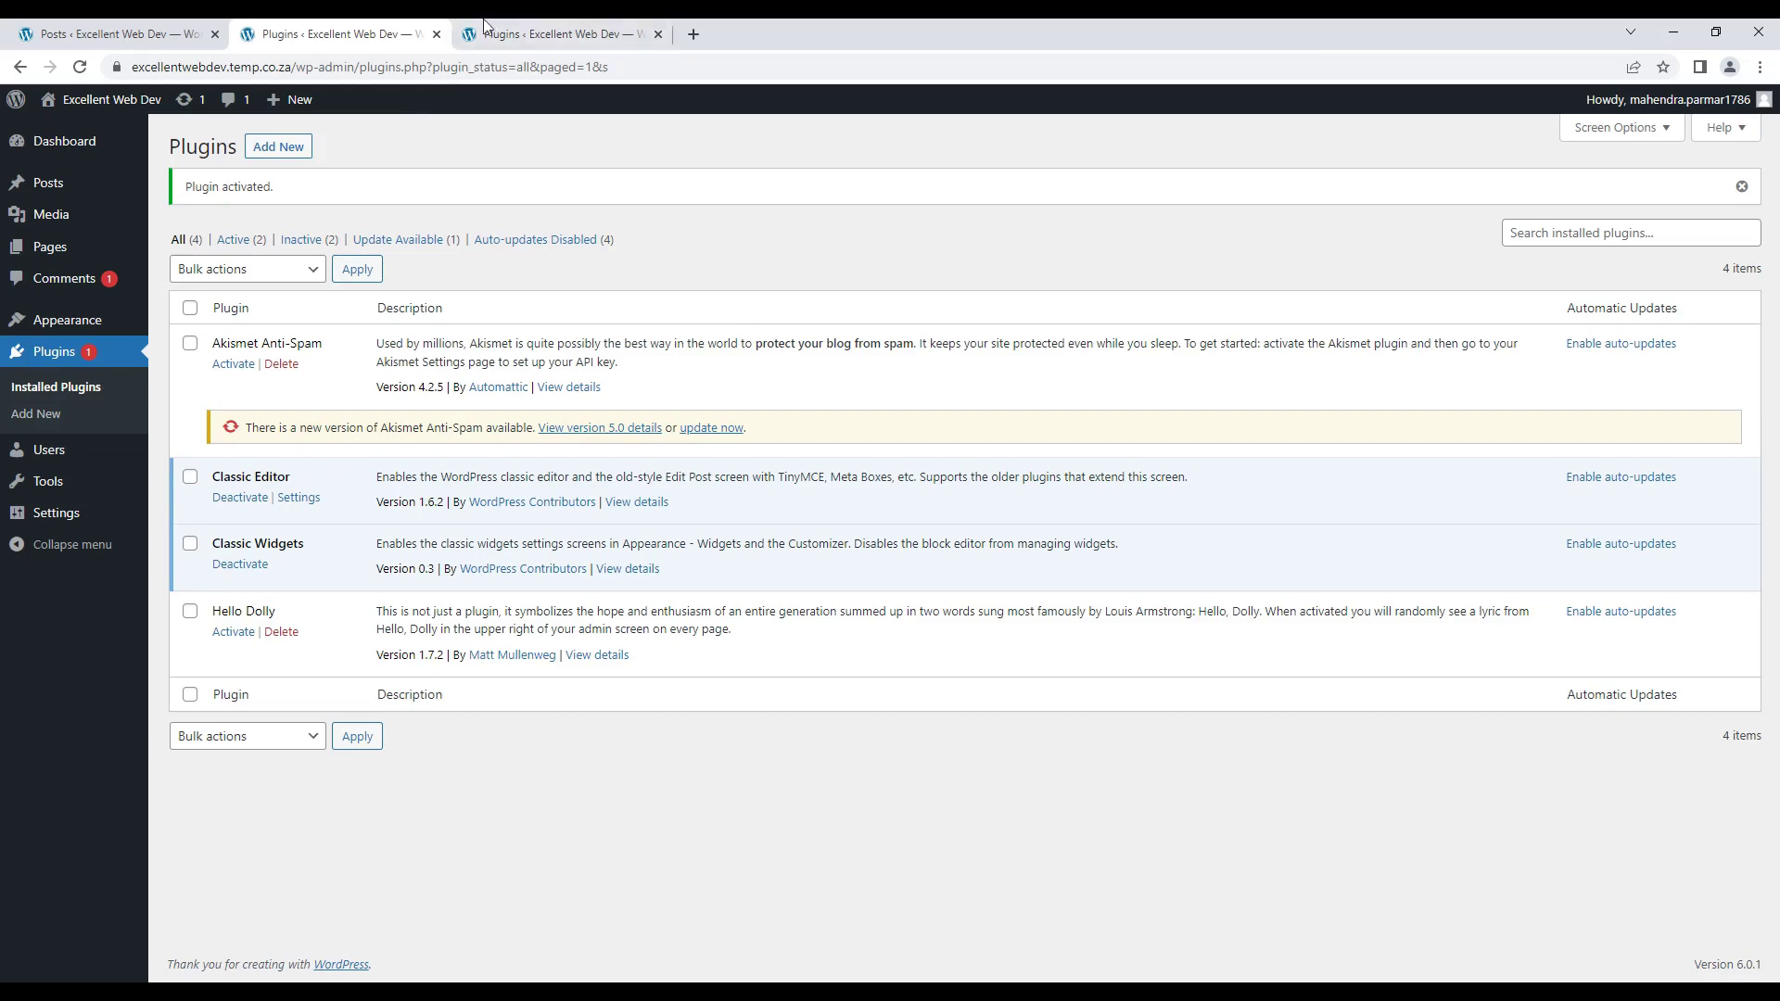
Step: Open the Add Plugins page in the other plugins tab and look over the featured plugins
{"action": "left_click", "coordinate": [519, 34]}
{"action": "left_click", "coordinate": [279, 146]}
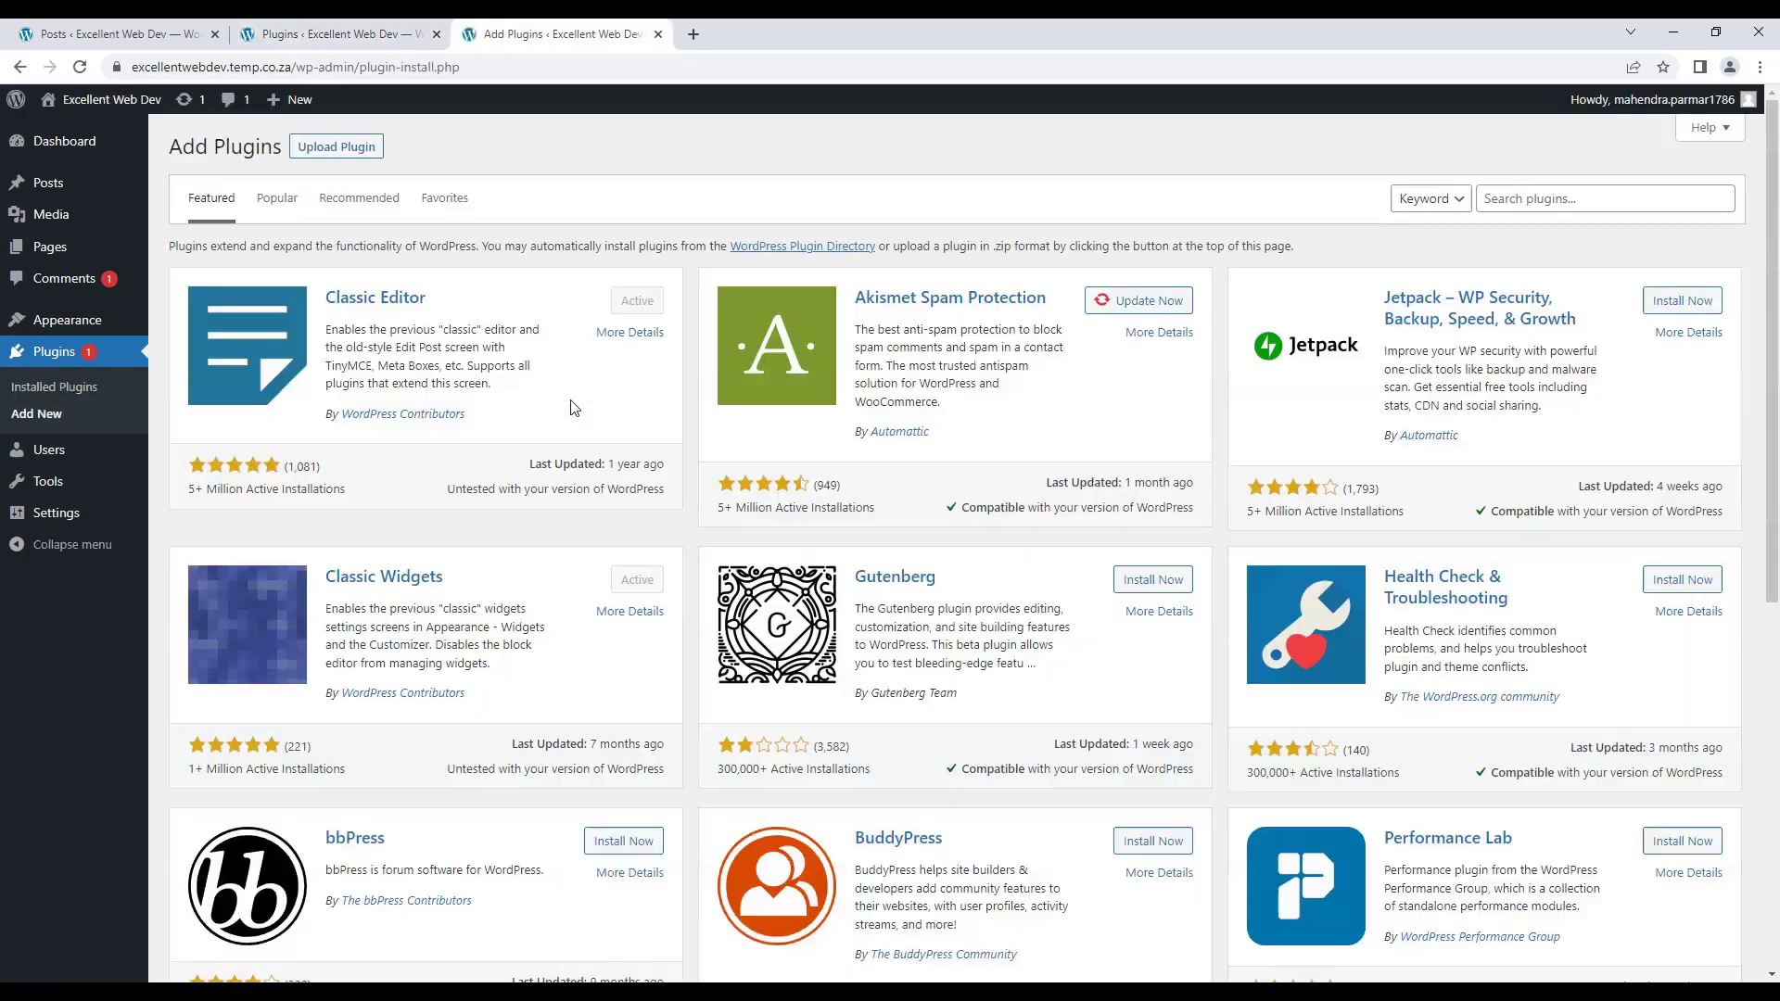
{"action": "scroll", "coordinate": [455, 556], "scroll_direction": "down", "scroll_amount": 5}
{"action": "scroll", "coordinate": [455, 557], "scroll_direction": "up", "scroll_amount": 6}
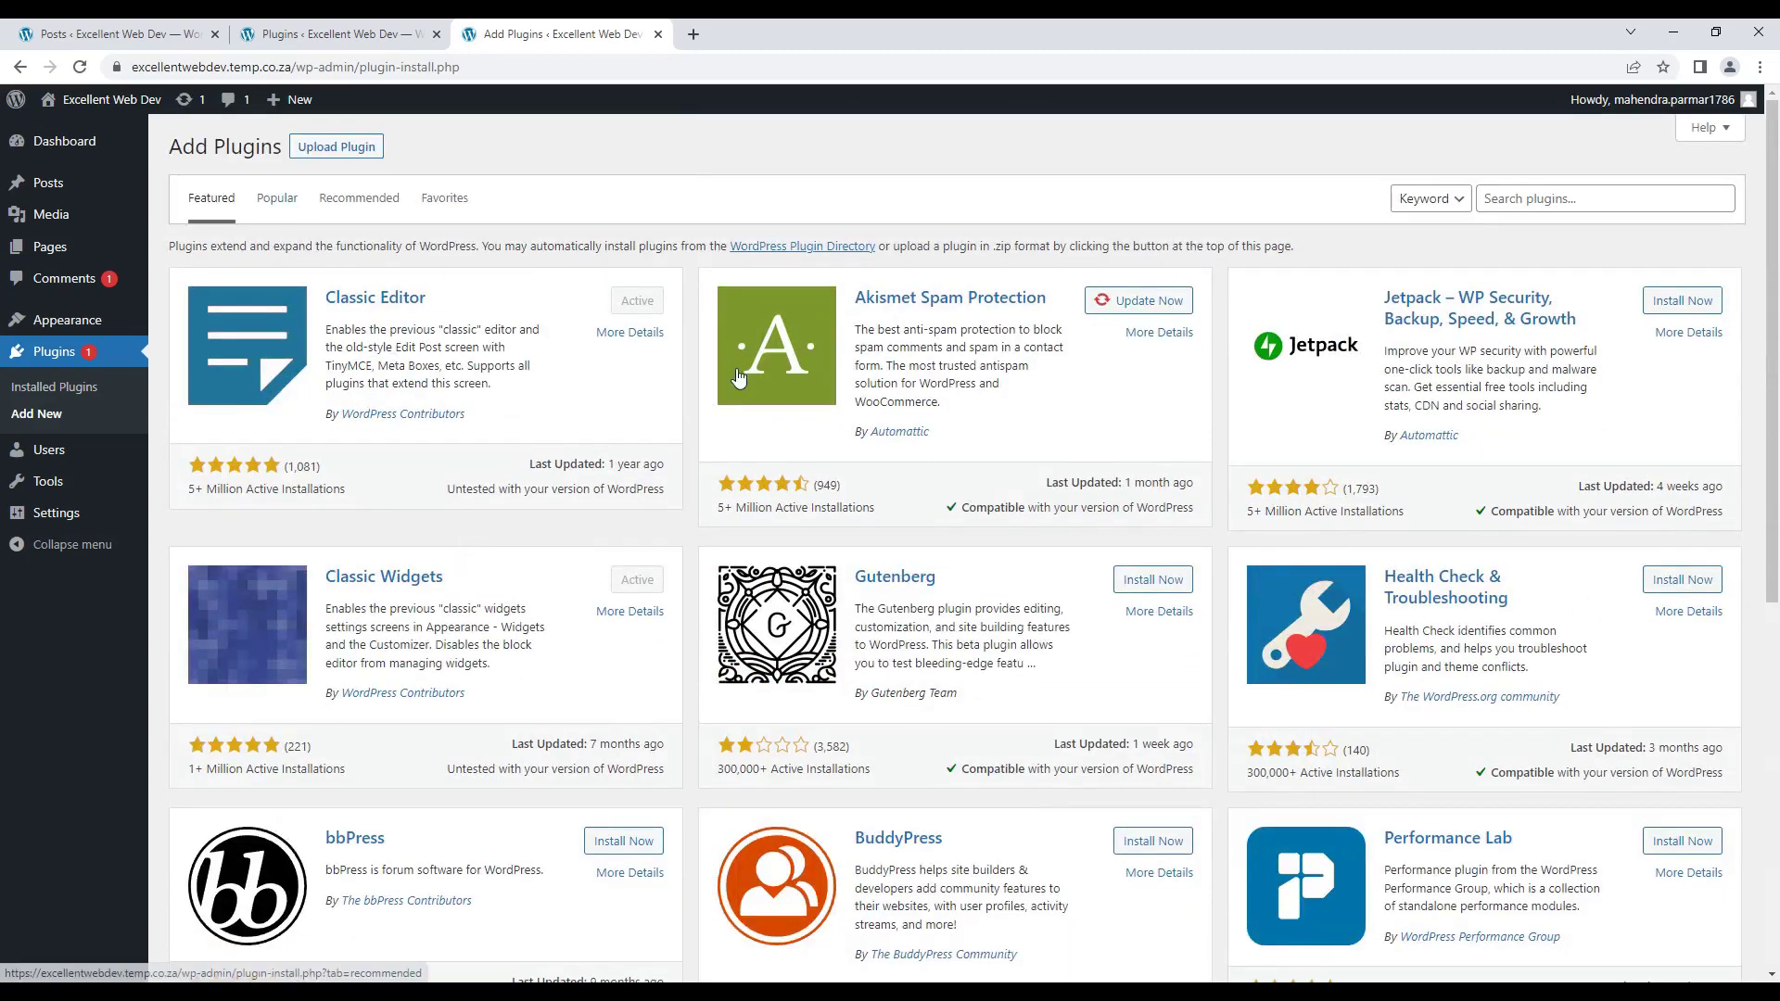
Step: Search the plugin directory by keyword for "contact form 7"
{"action": "left_click", "coordinate": [1520, 199]}
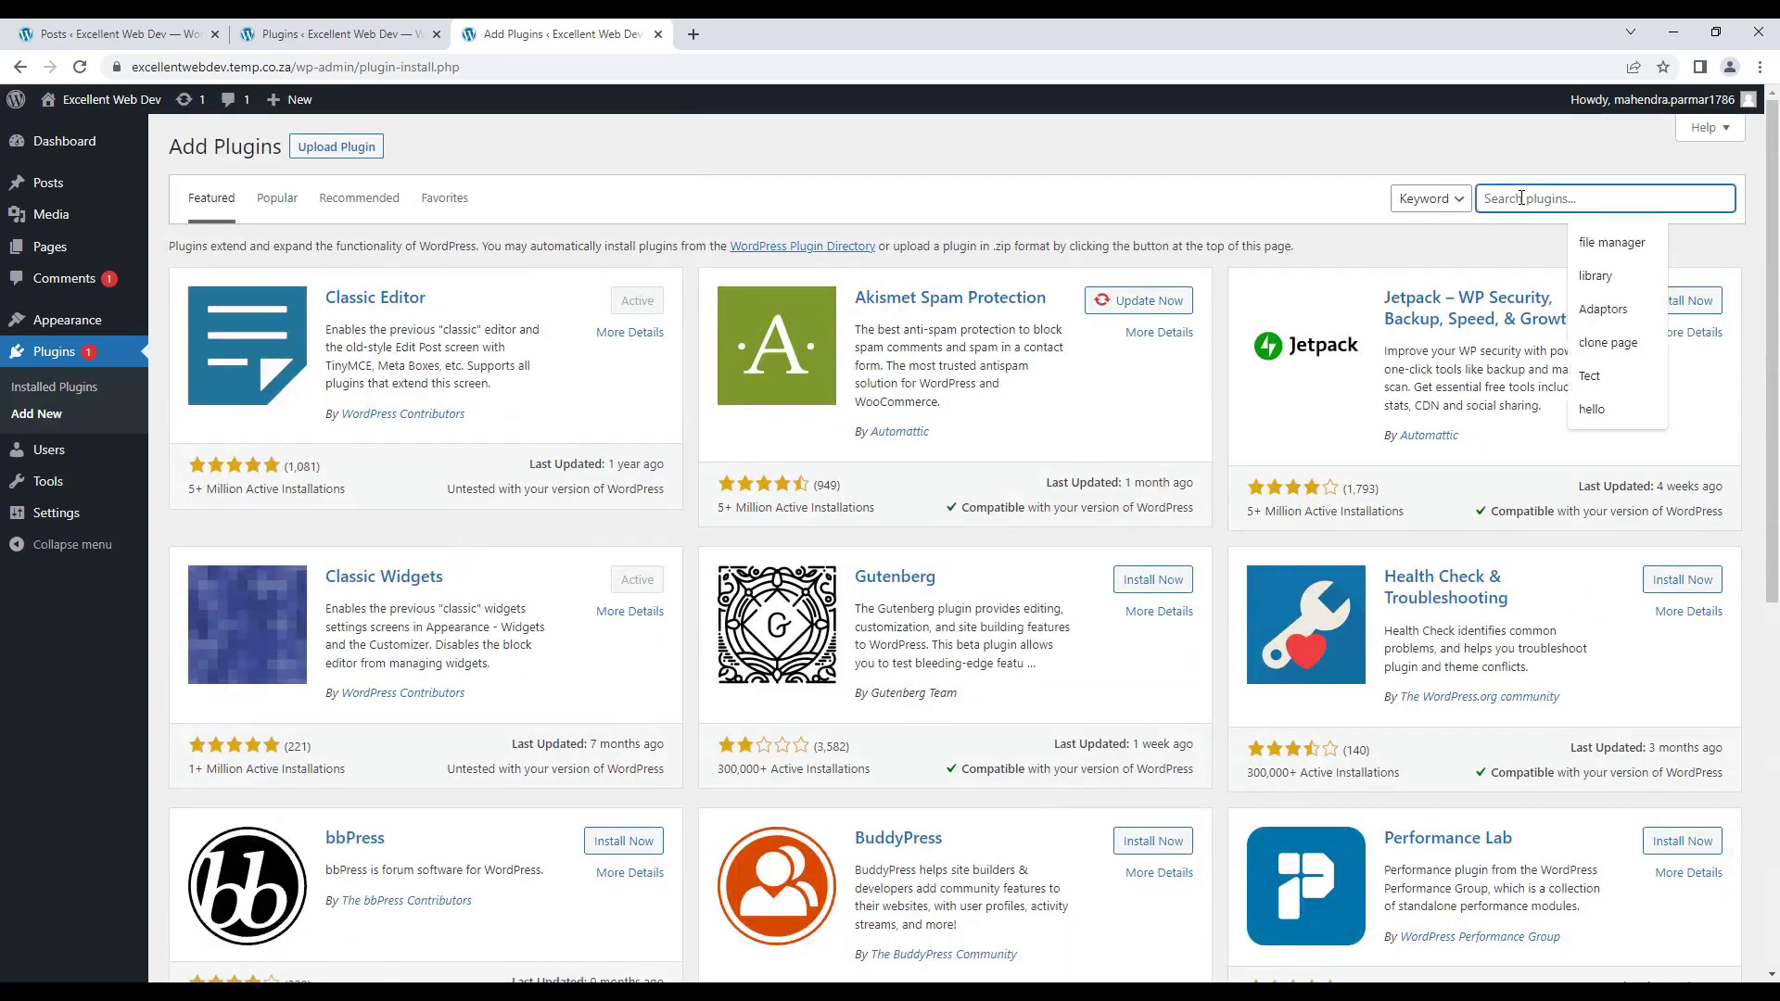
{"action": "type", "text": "co"}
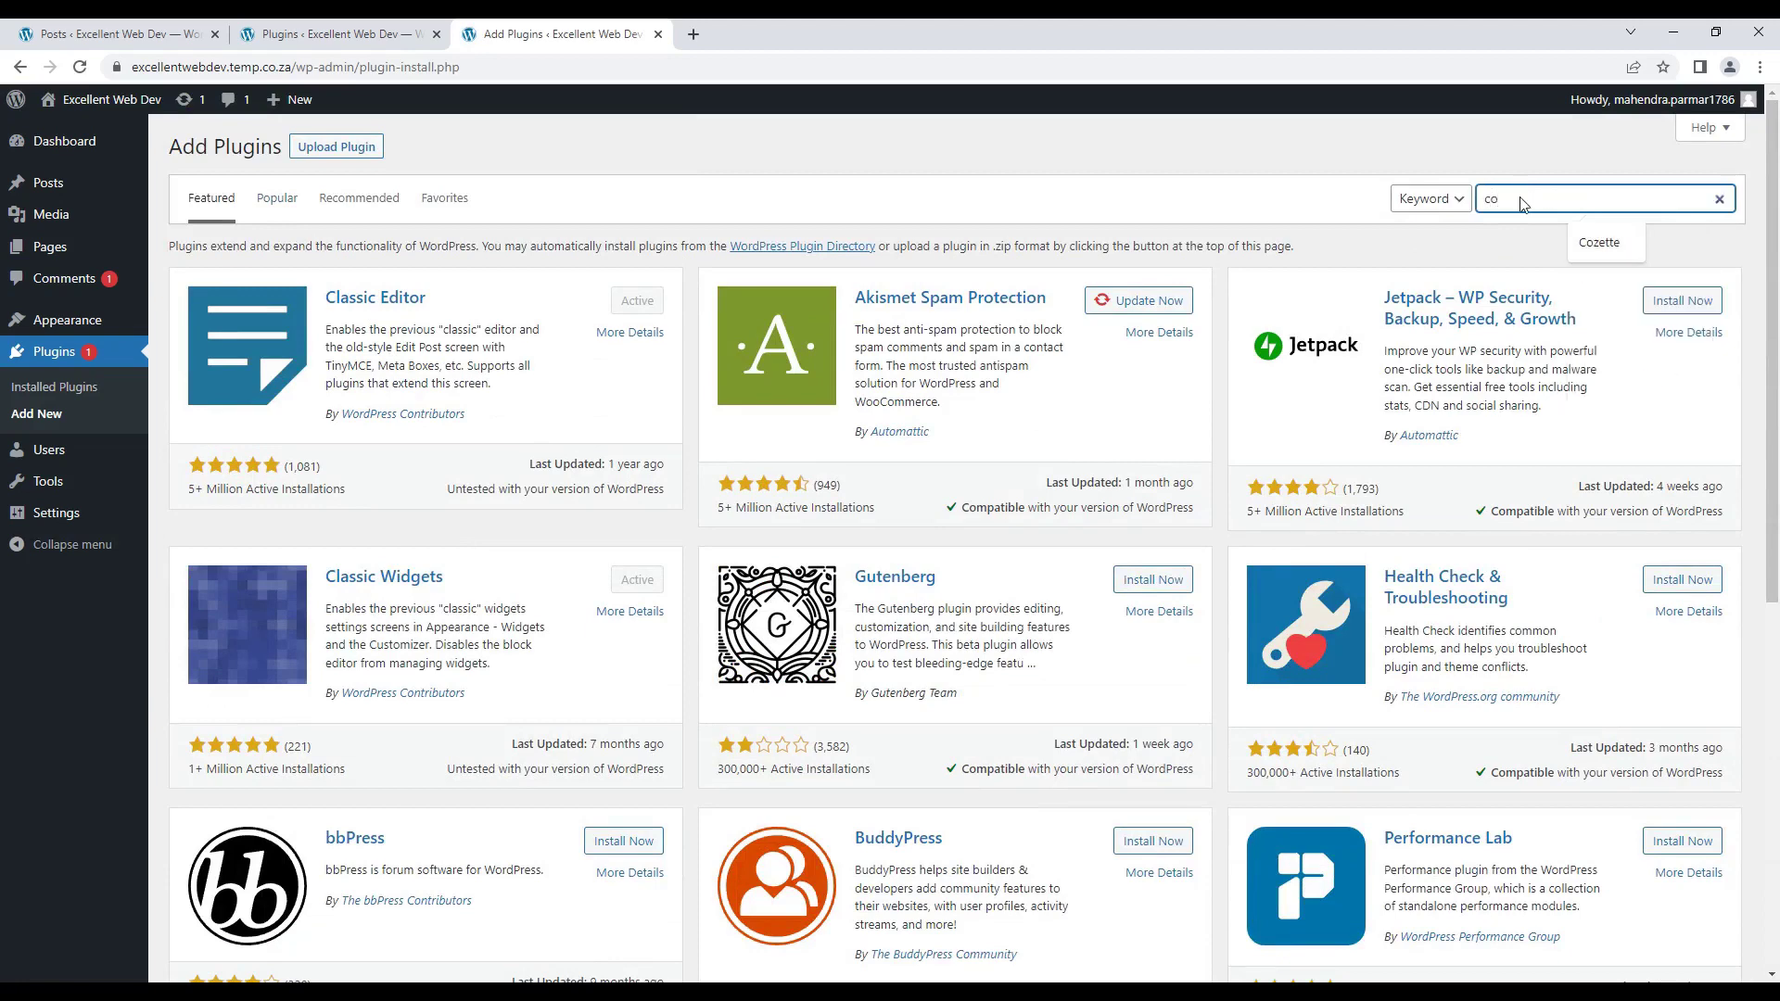
{"action": "type", "text": "ntact"}
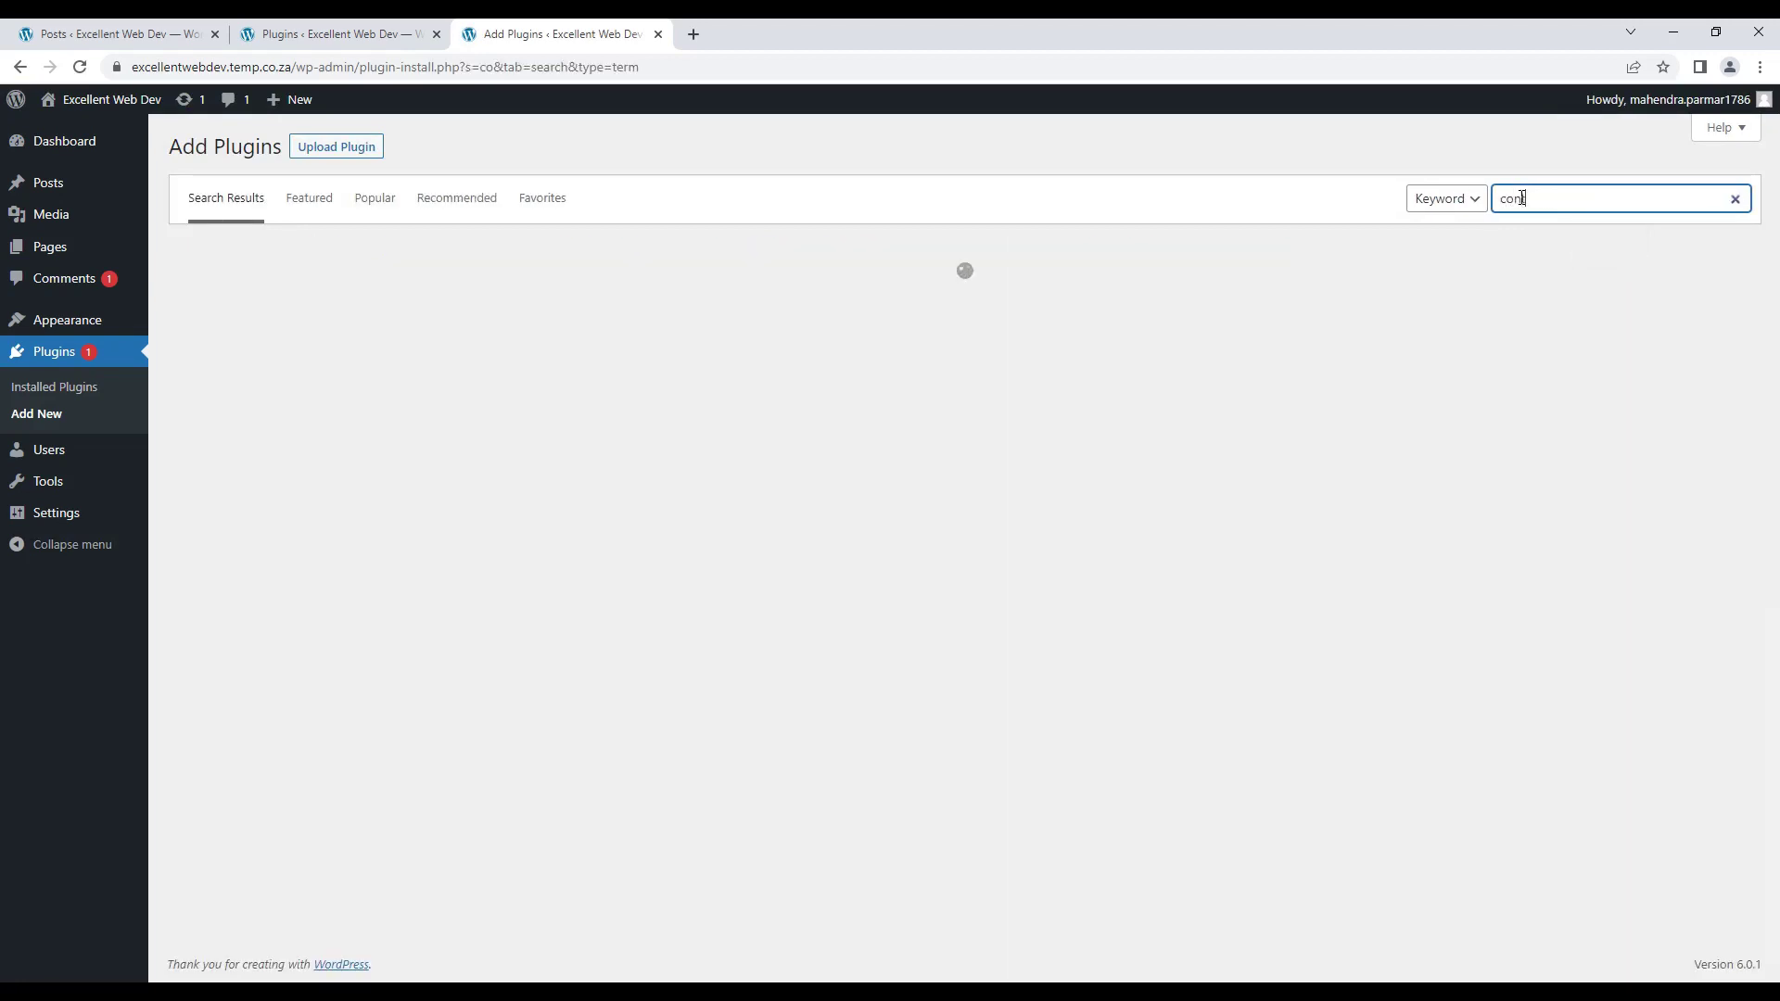
{"action": "mouse_move", "coordinate": [1743, 120]}
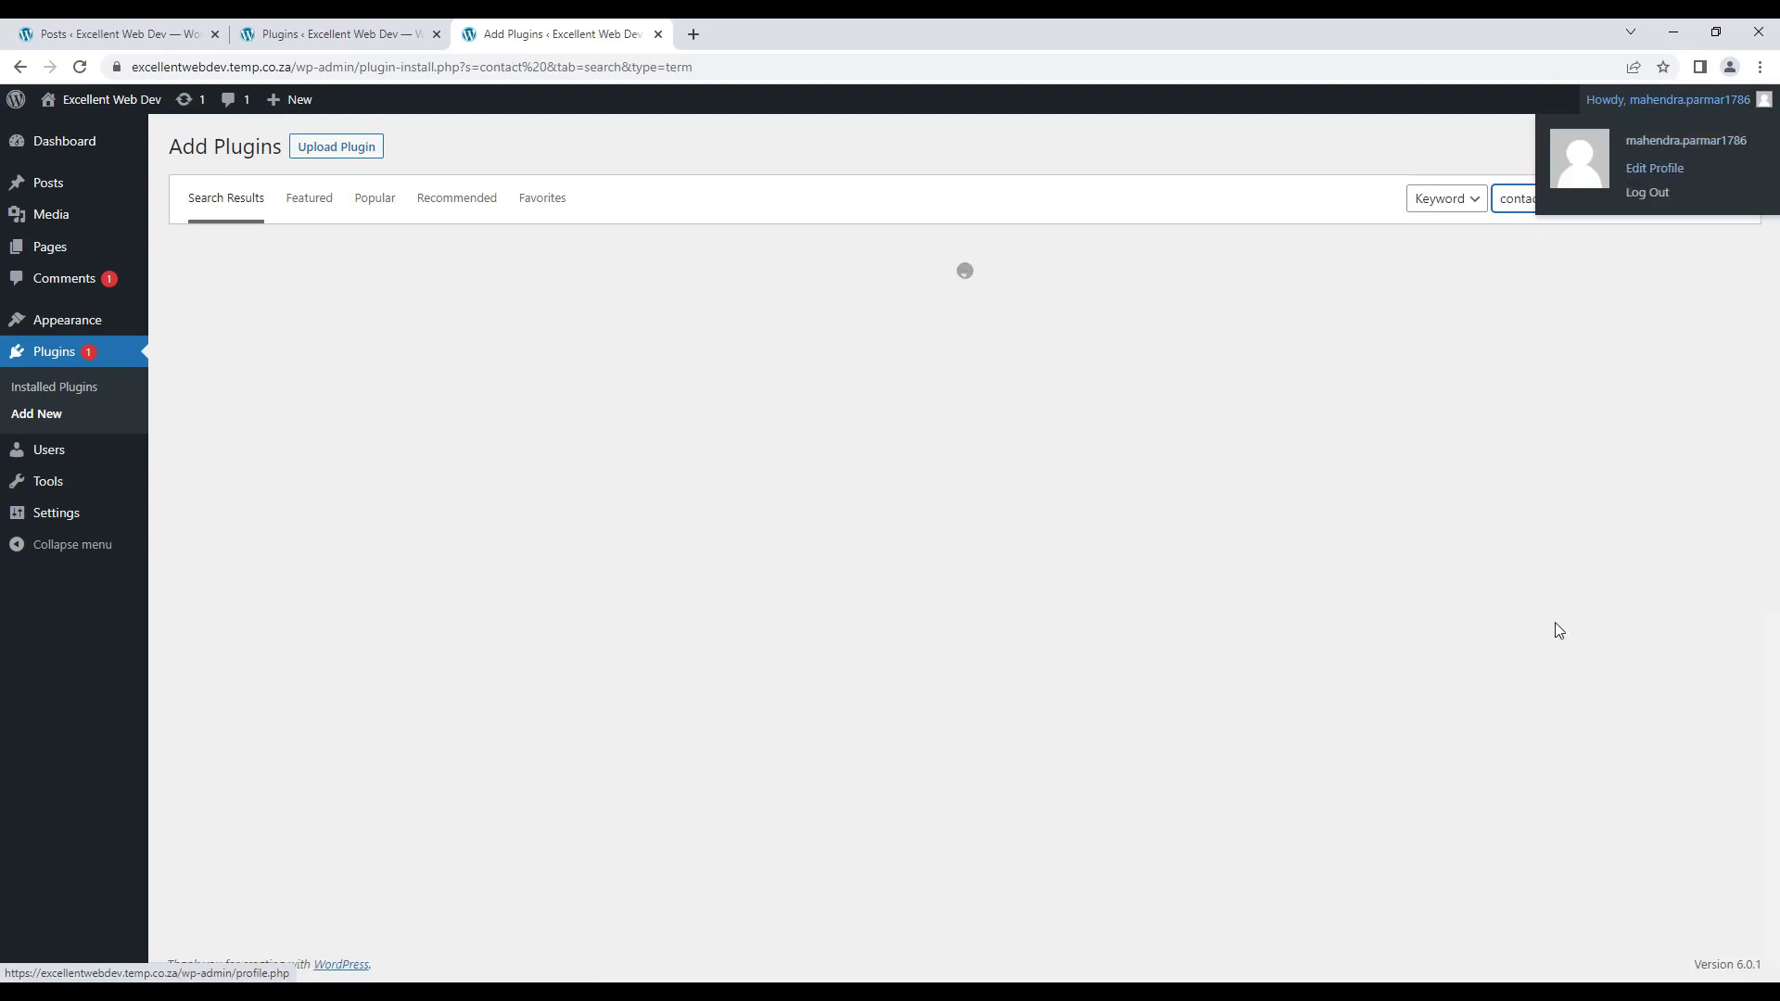
{"action": "type", "text": "form"}
{"action": "type", "text": "7"}
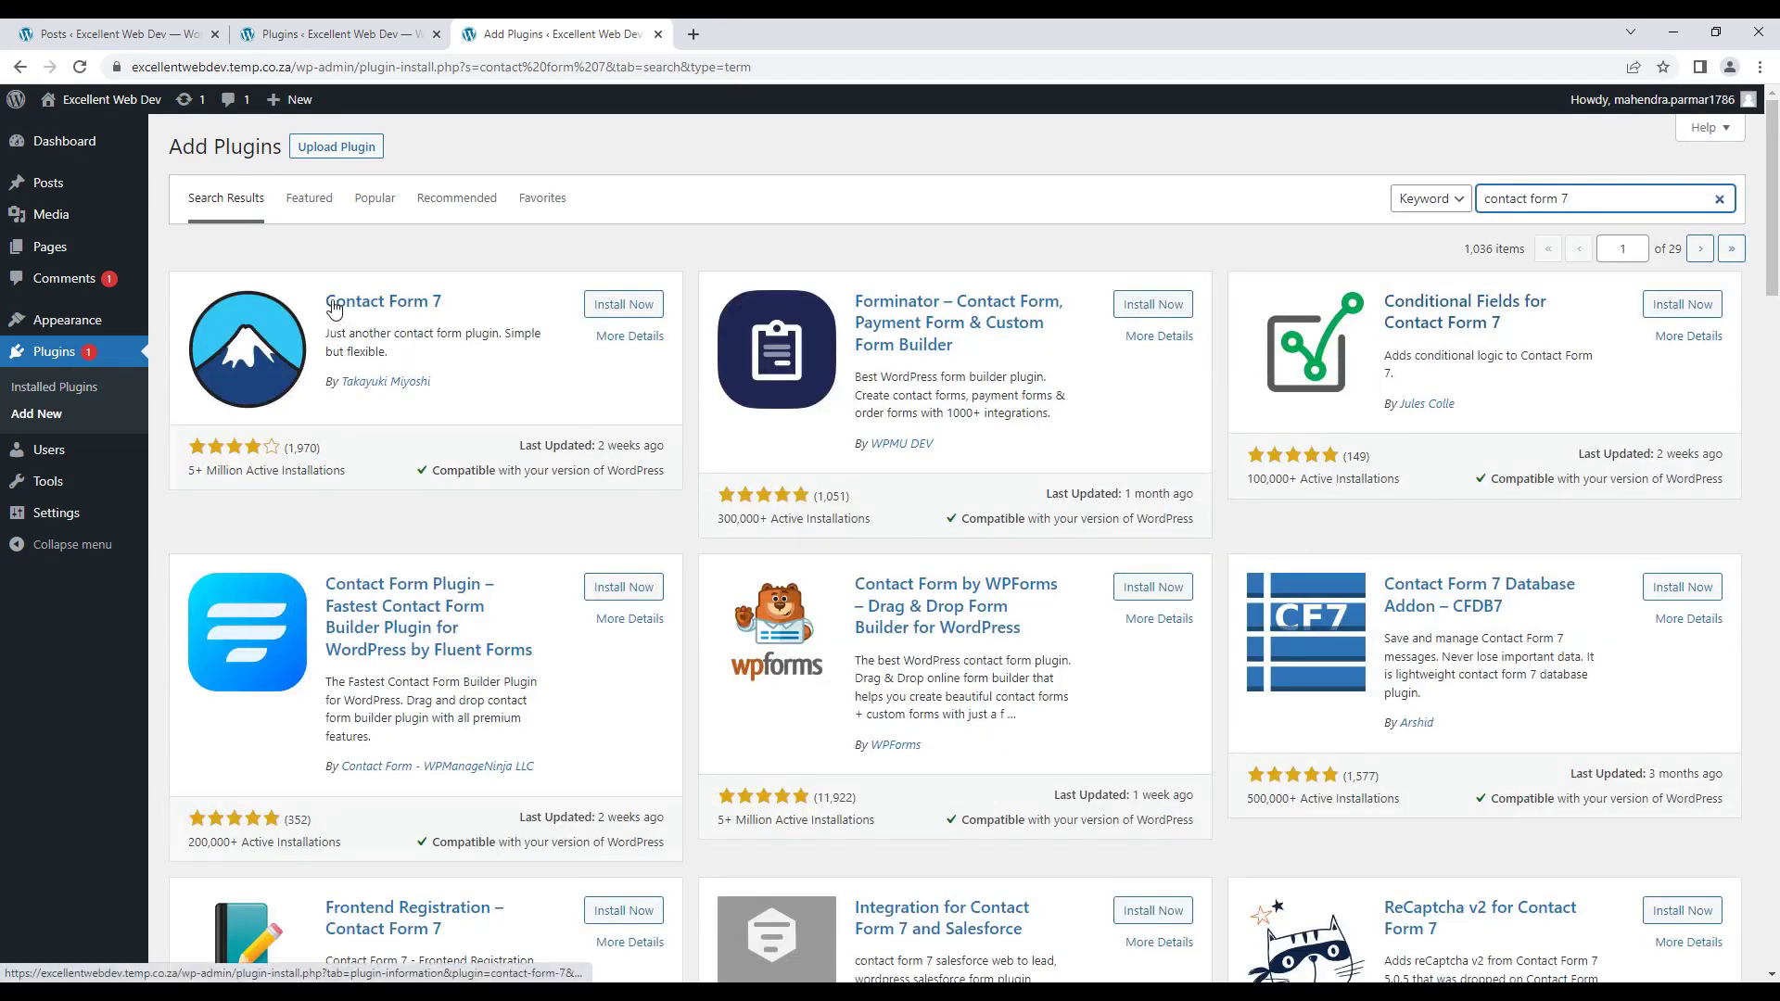
Step: Look over the search results, then install and activate the Contact Form 7 plugin
{"action": "scroll", "coordinate": [585, 503], "scroll_direction": "down", "scroll_amount": 5}
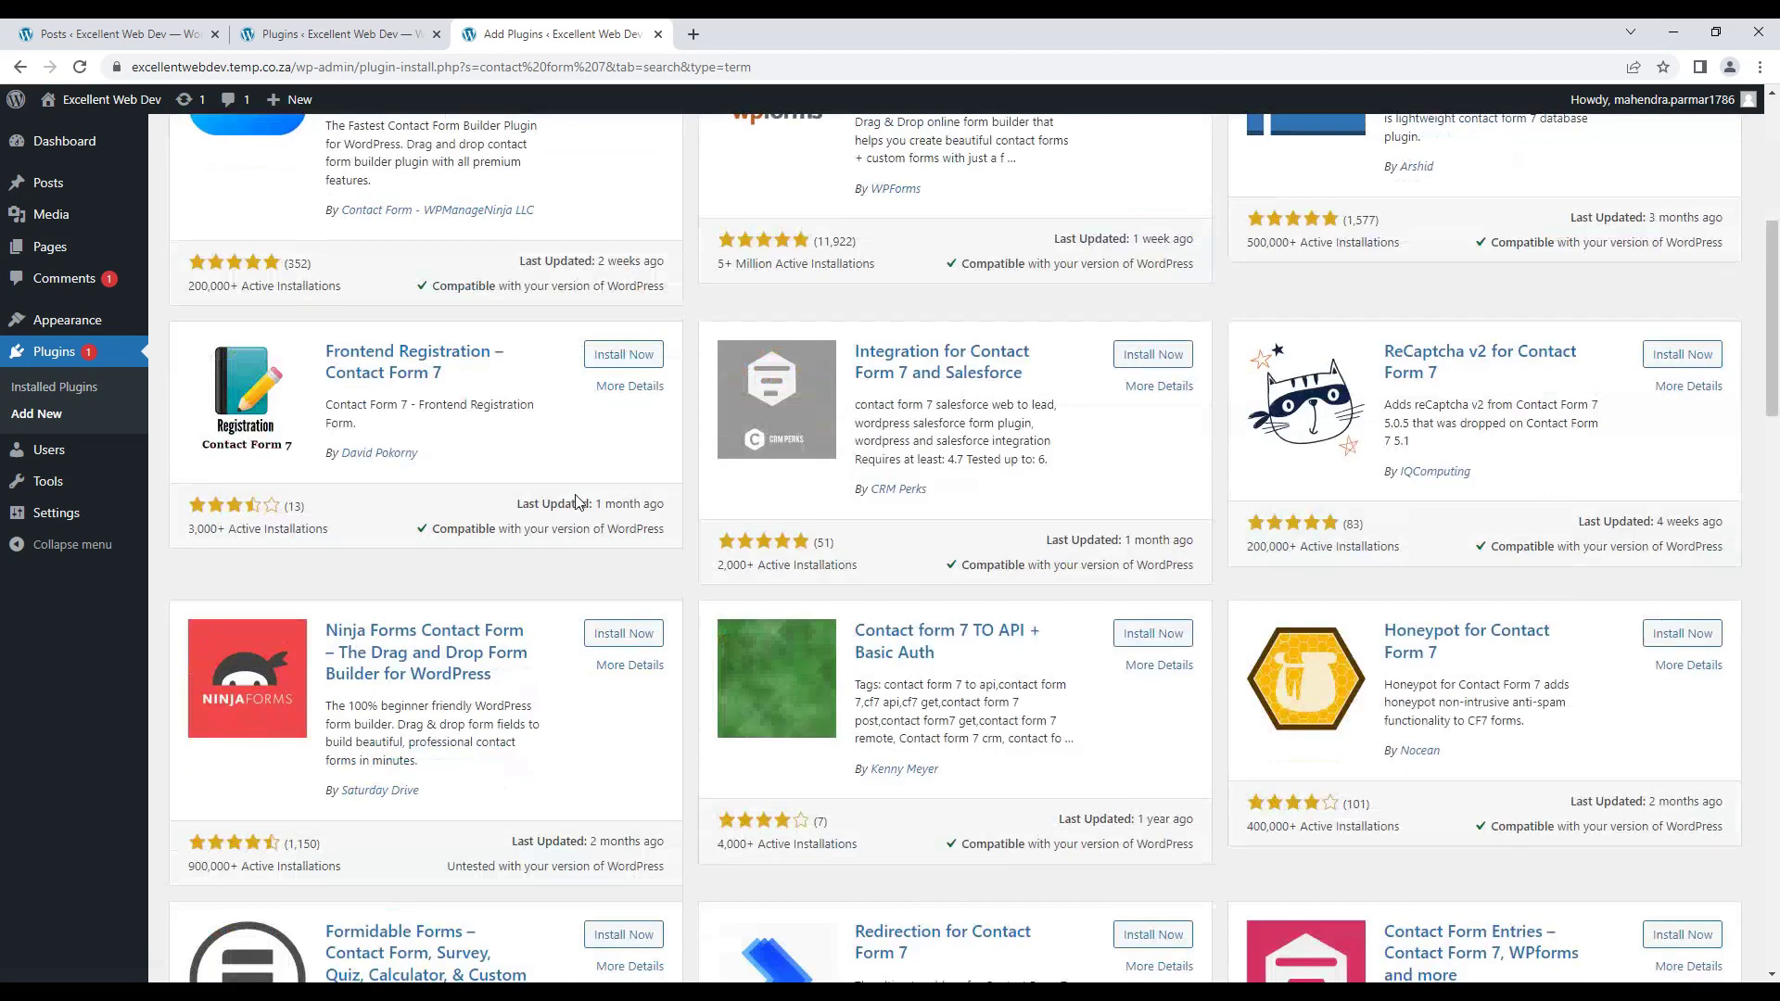
{"action": "scroll", "coordinate": [578, 501], "scroll_direction": "up", "scroll_amount": 5}
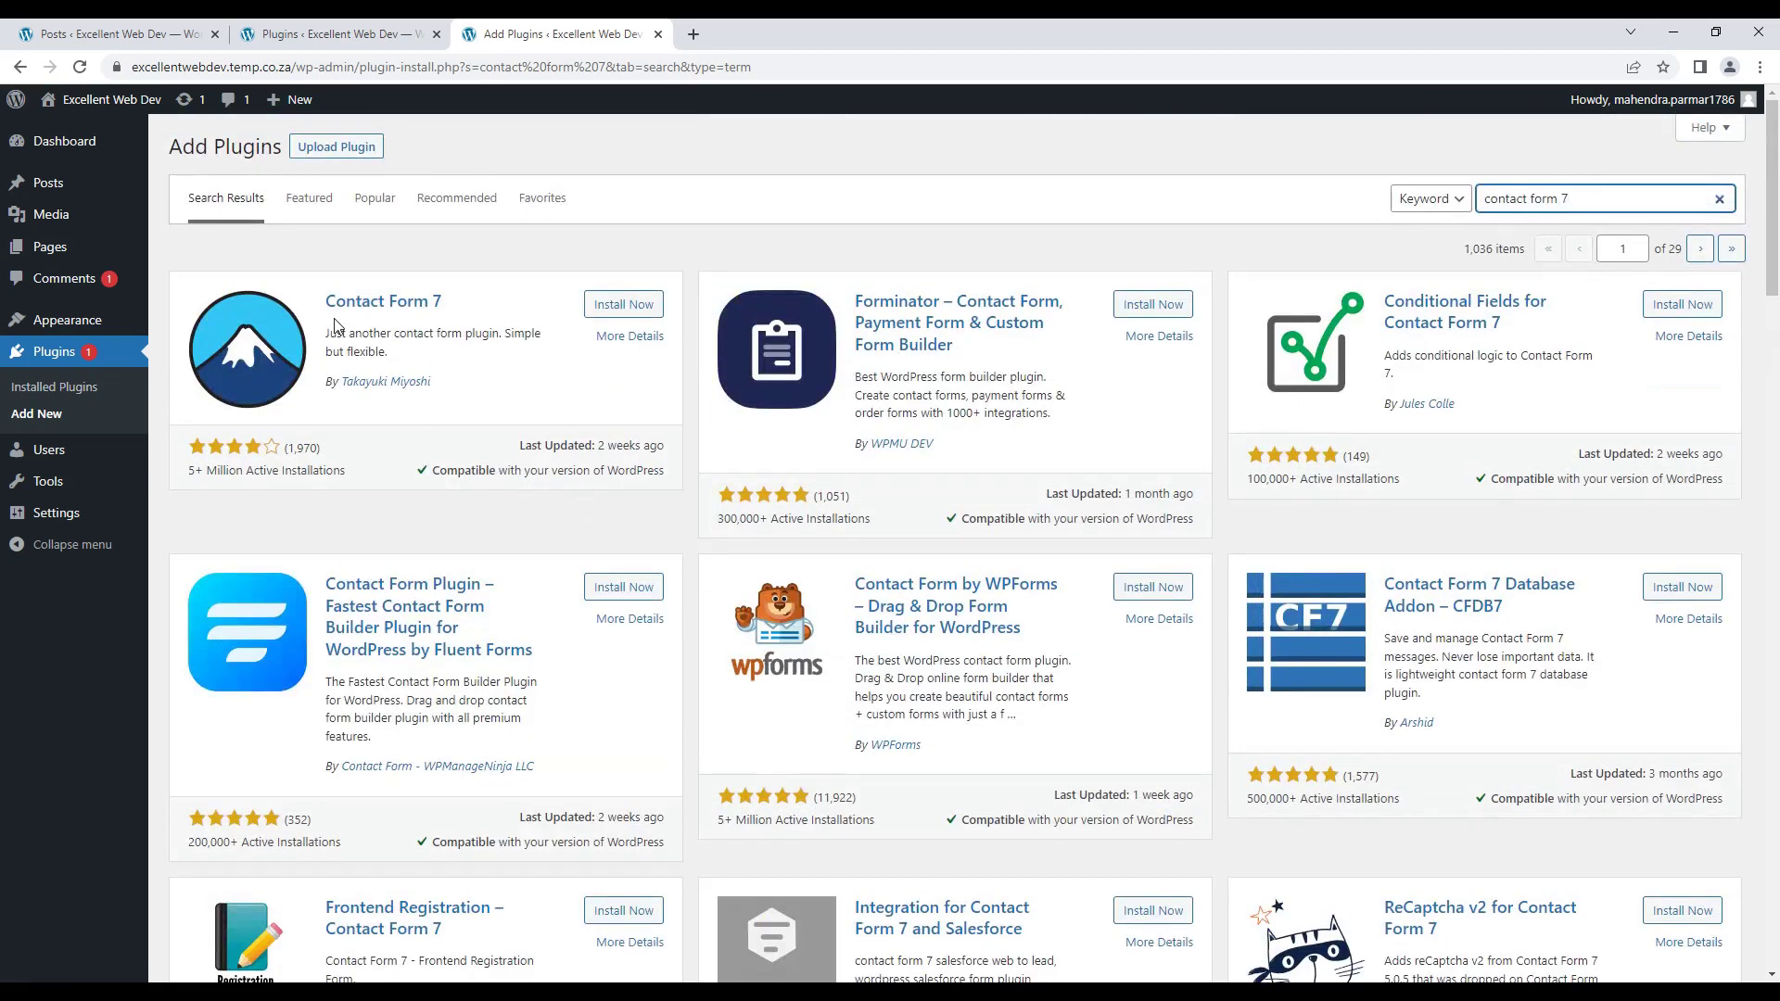
{"action": "left_click", "coordinate": [615, 306]}
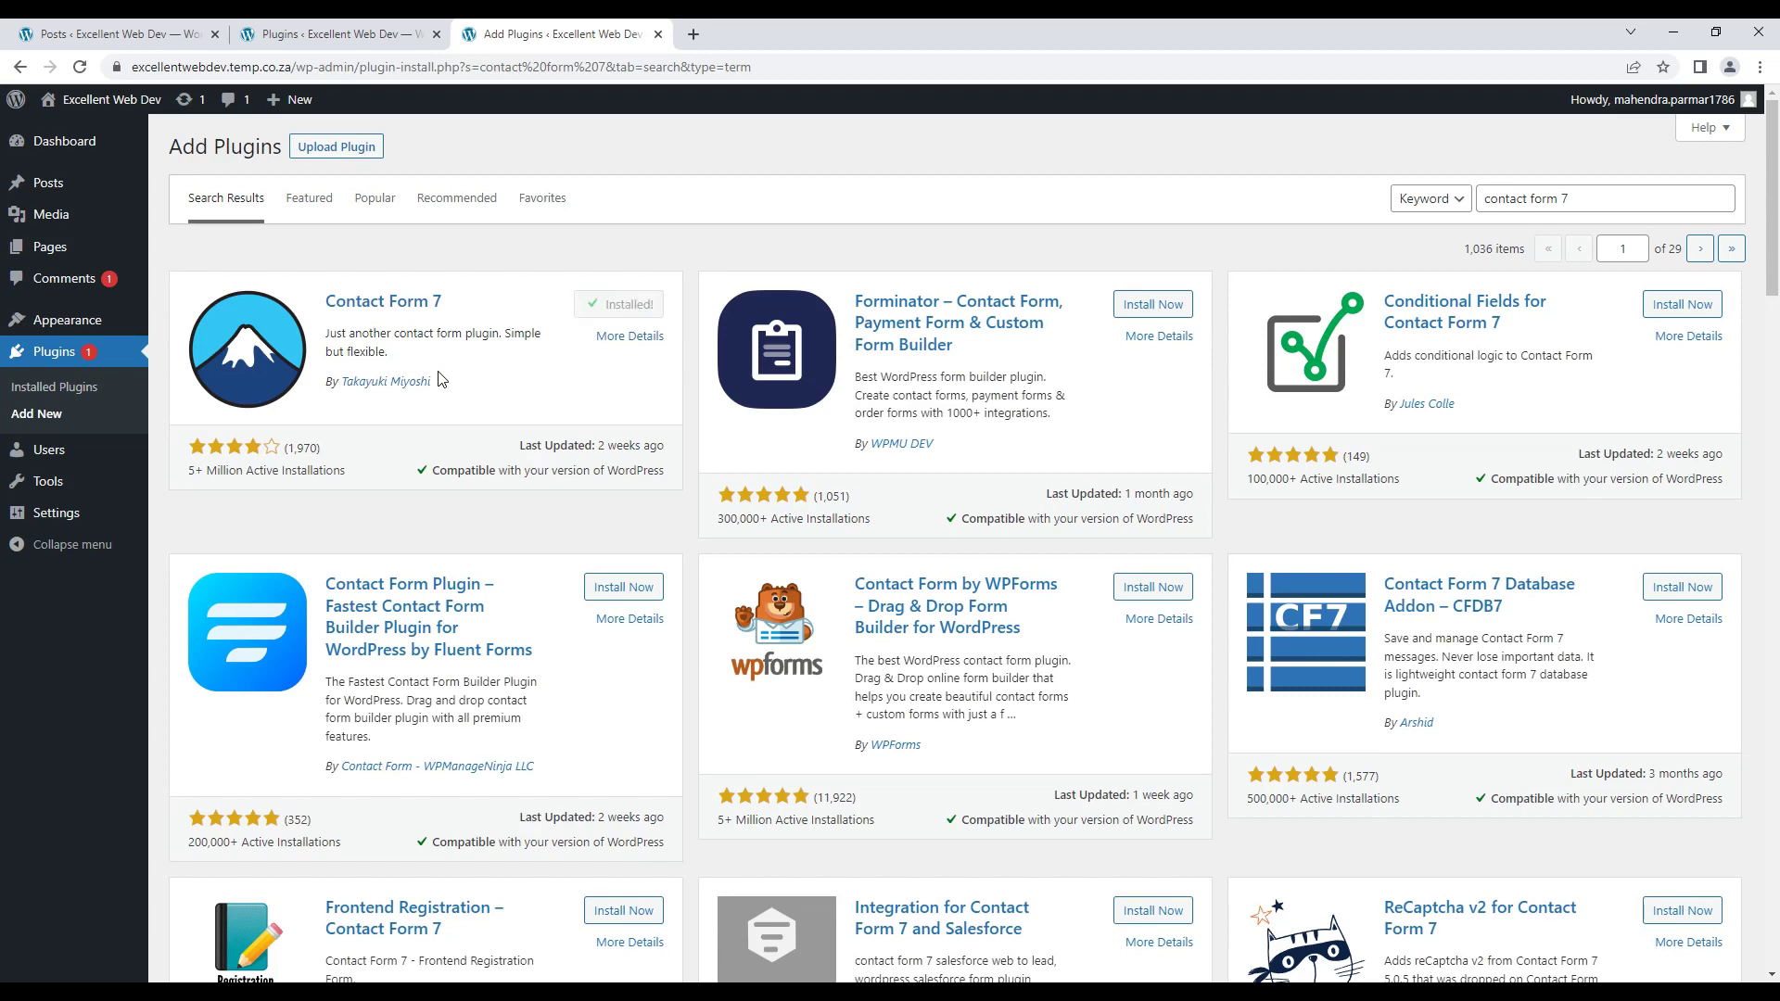
{"action": "left_click", "coordinate": [634, 305]}
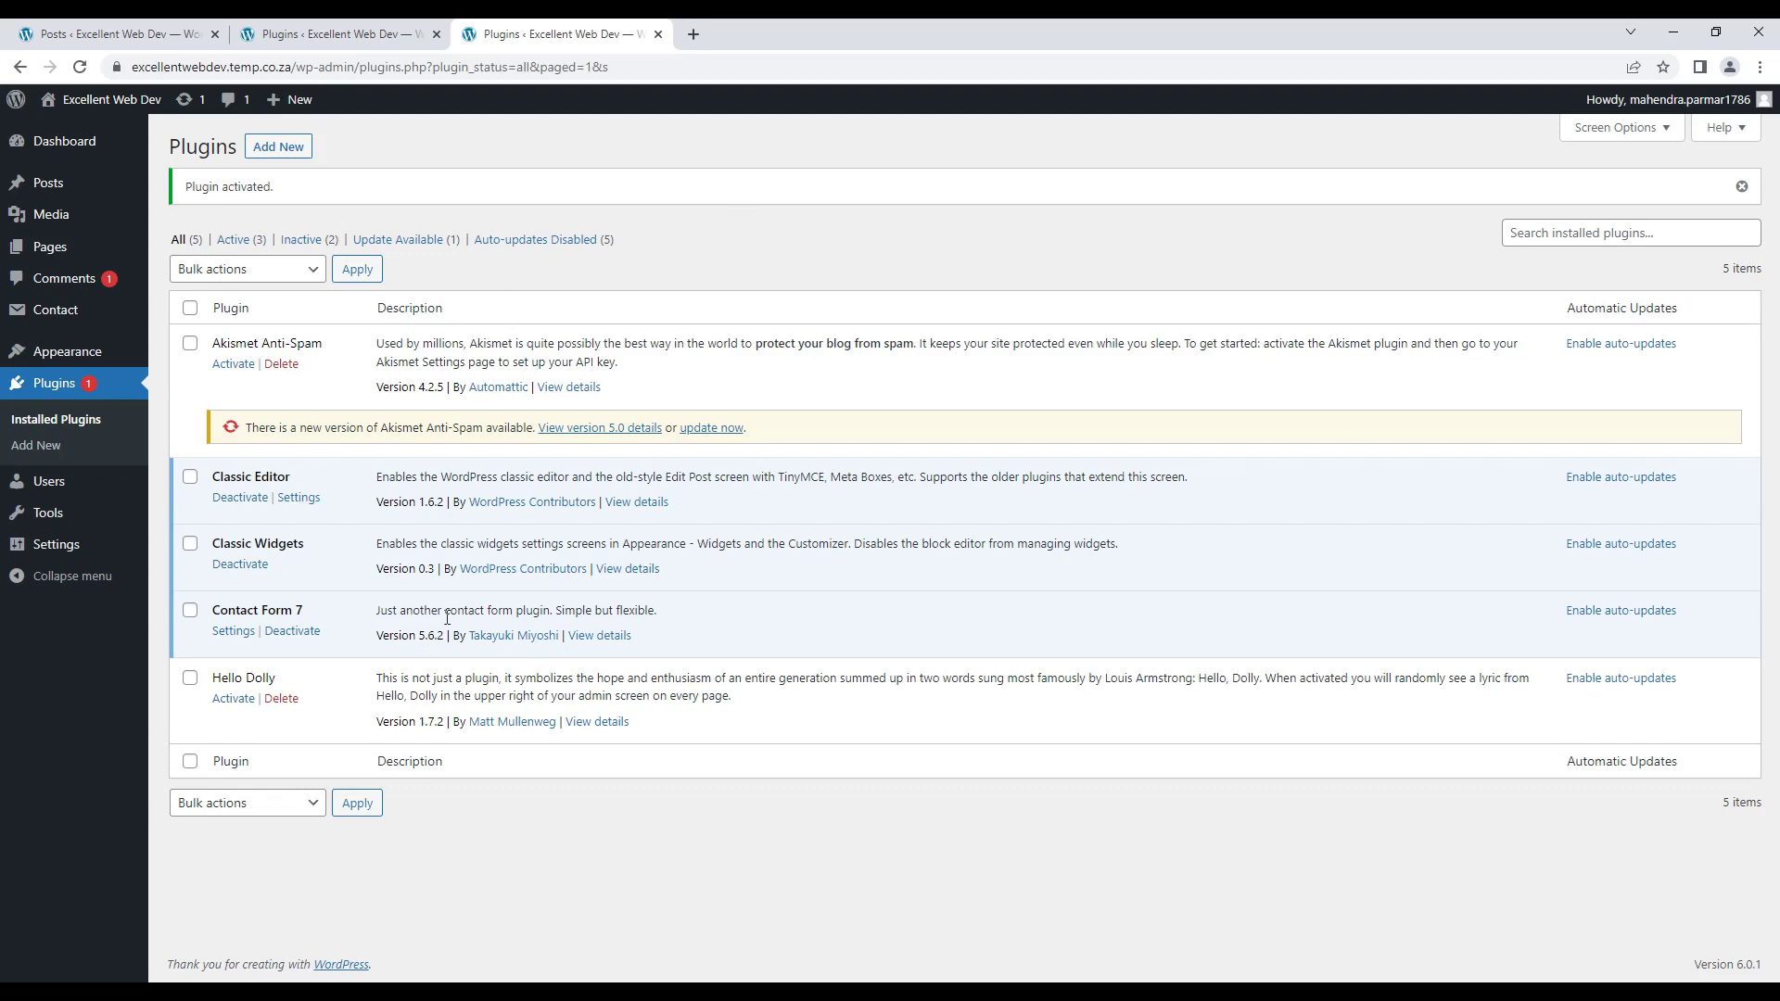
Step: Open the list of all the site's pages
{"action": "mouse_move", "coordinate": [48, 259]}
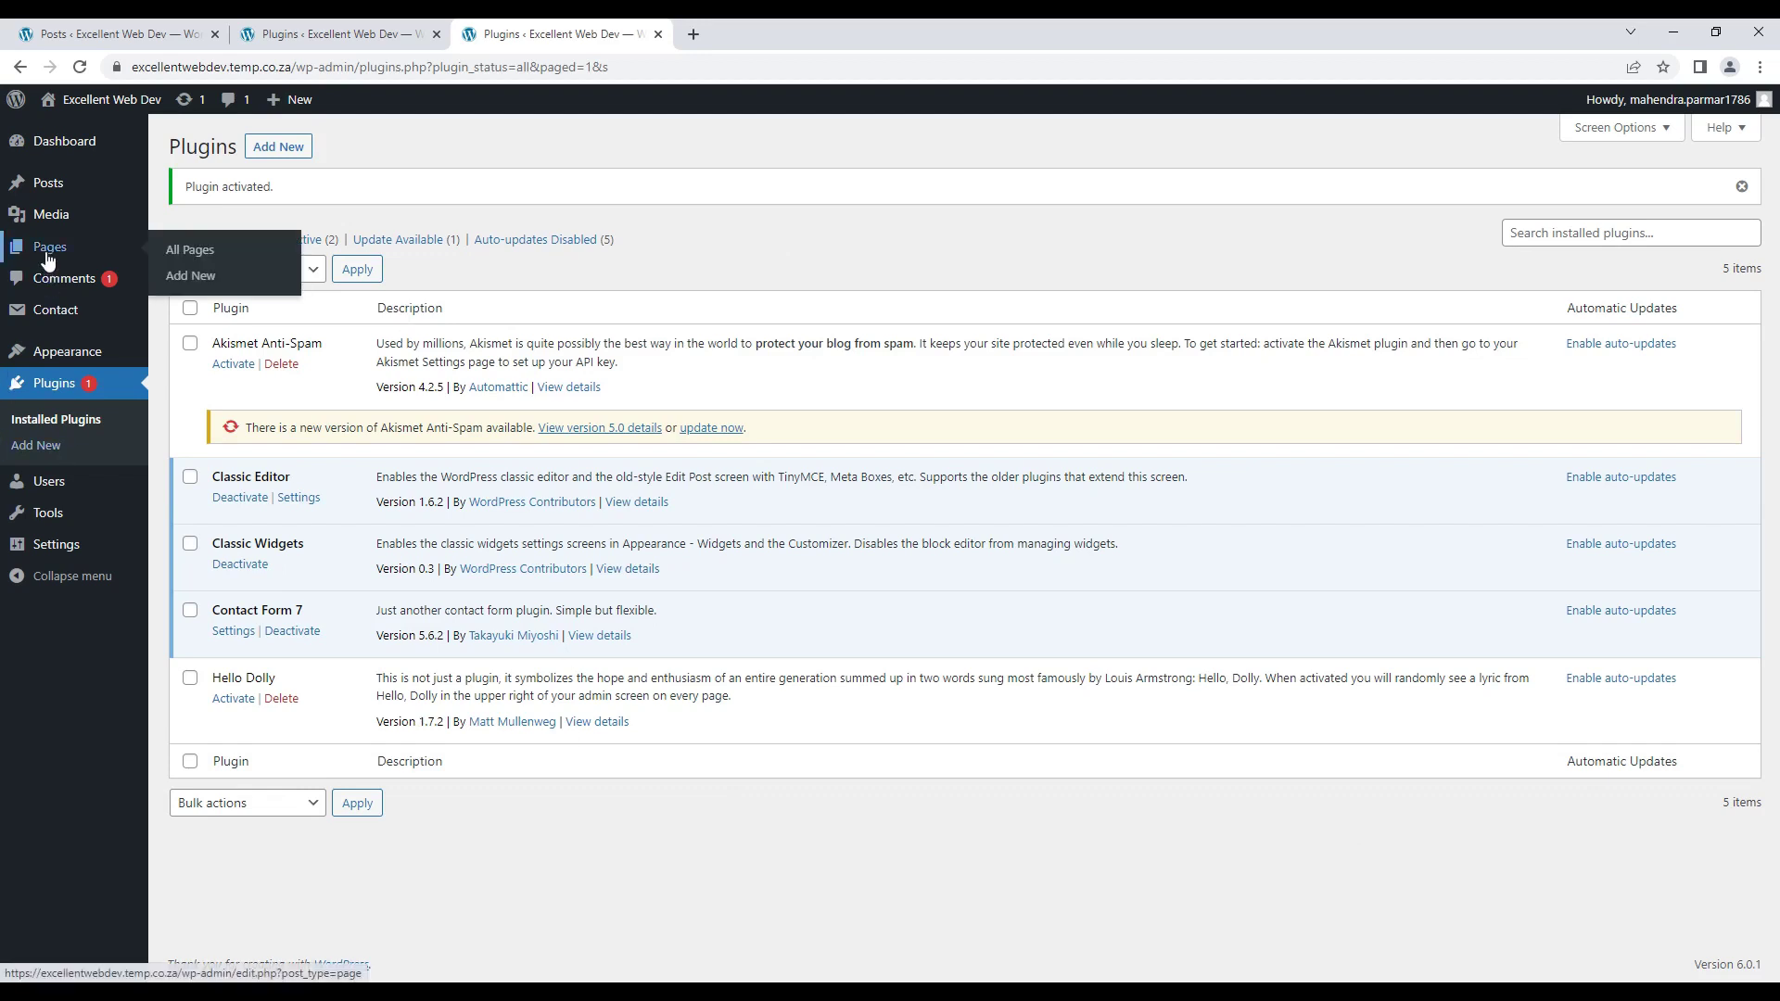
{"action": "left_click", "coordinate": [190, 252]}
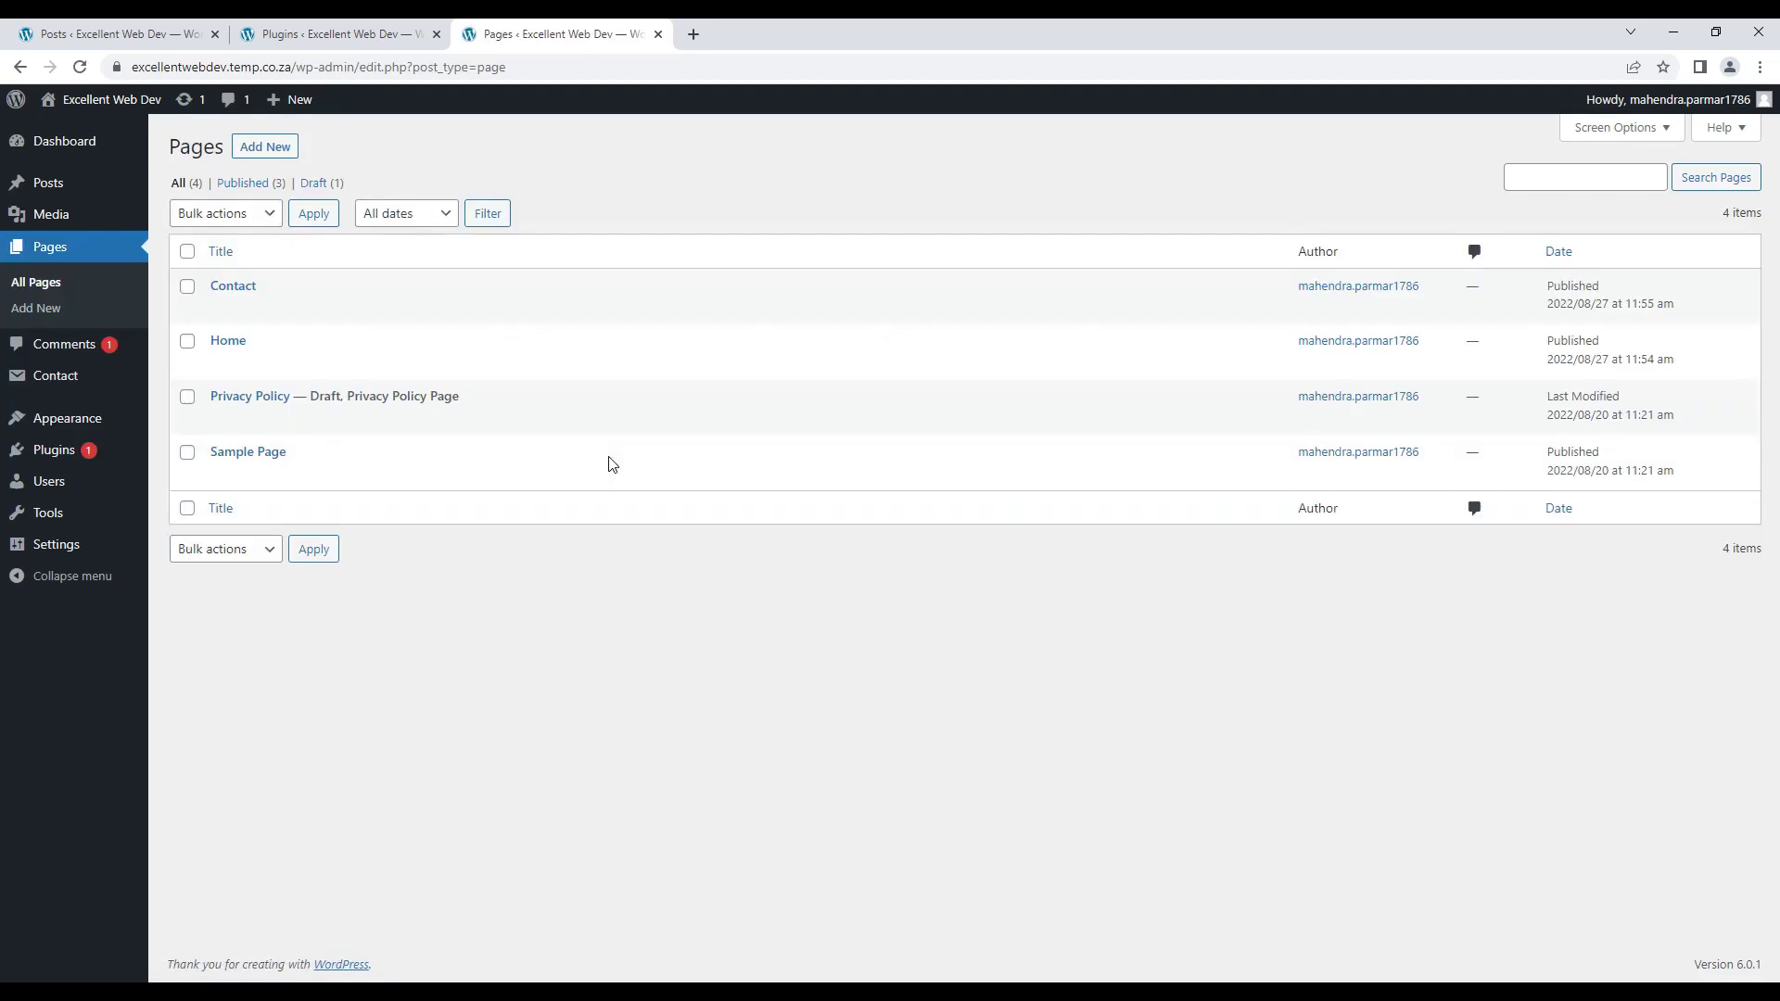
Step: Open the Contact page for editing and check the Classic Editor entry in the installed plugins list
{"action": "left_click", "coordinate": [219, 308]}
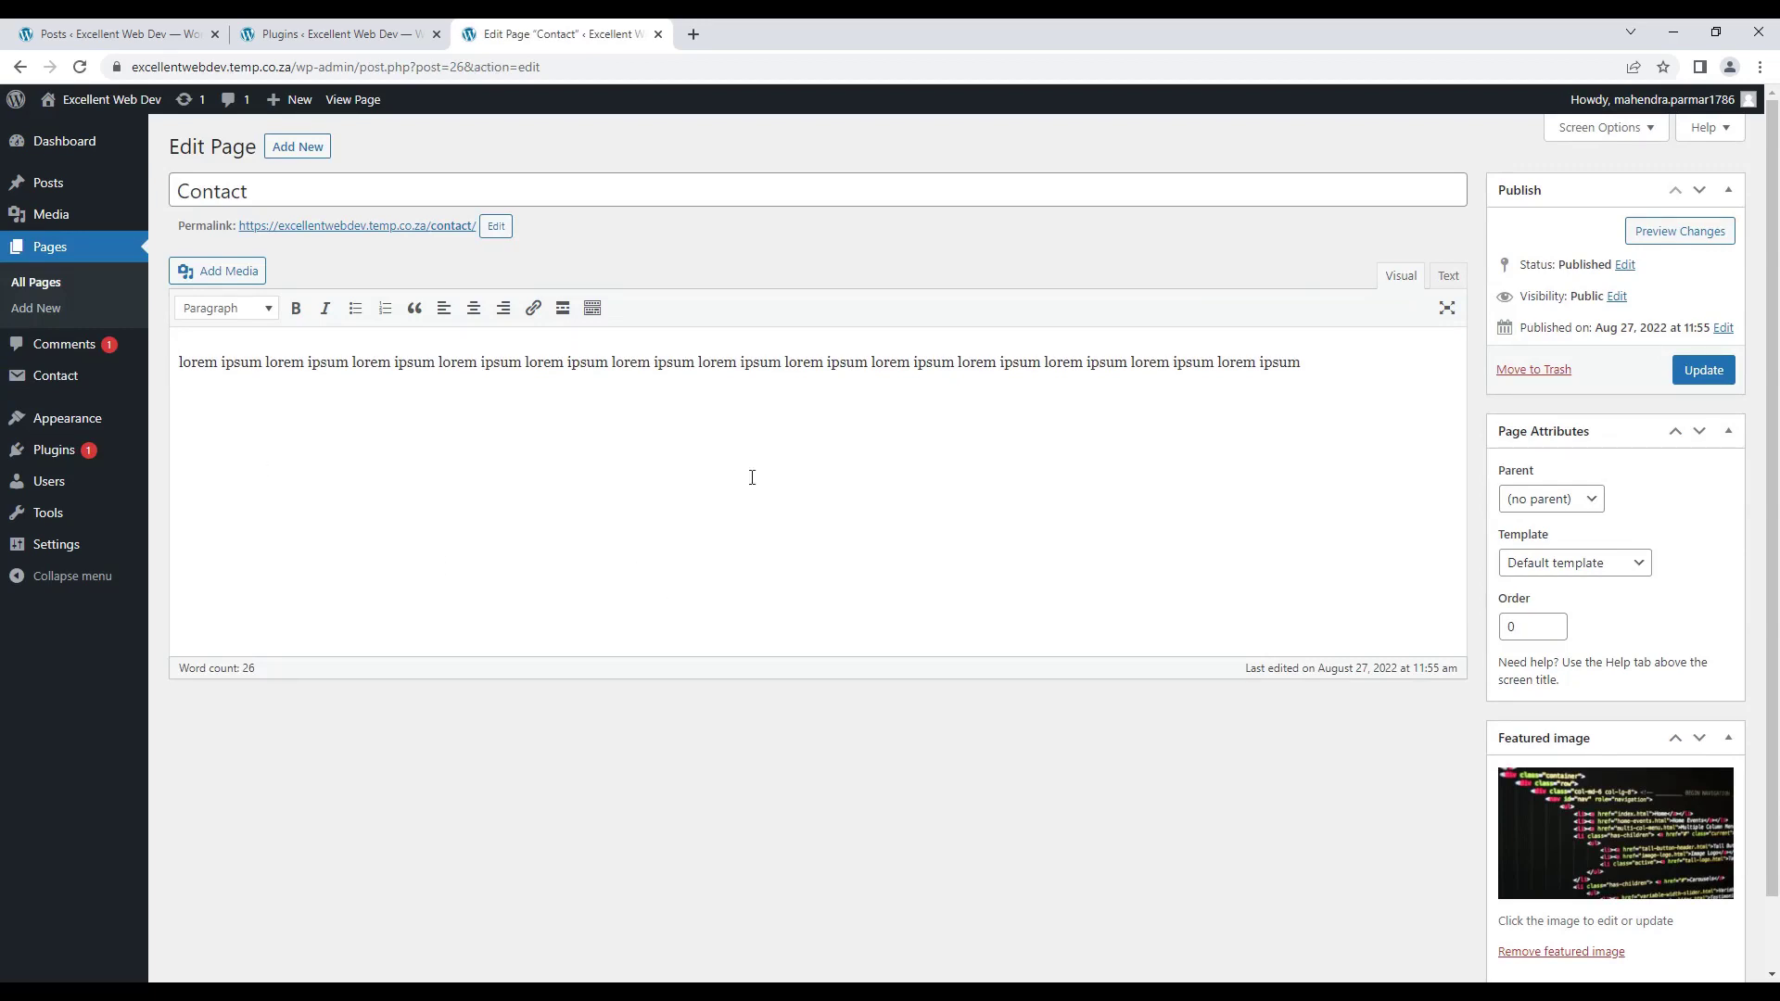
{"action": "left_click", "coordinate": [451, 457]}
{"action": "left_click", "coordinate": [369, 29]}
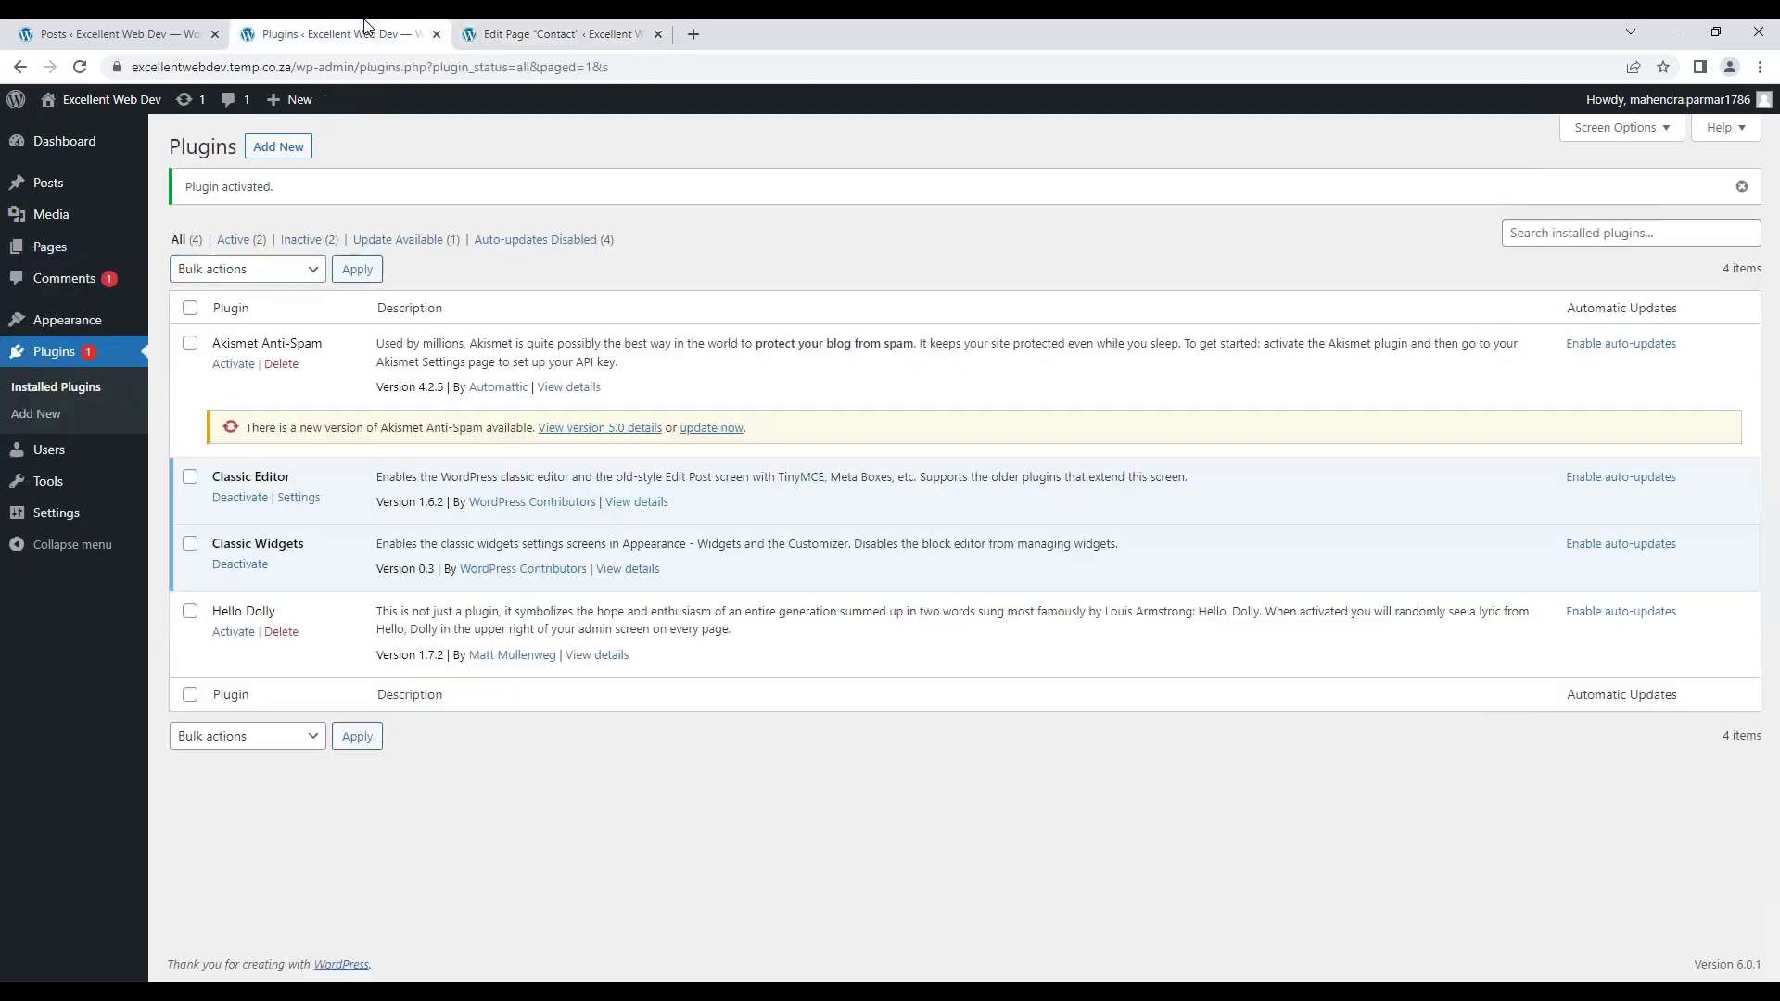
{"action": "left_click_drag", "start_coordinate": [306, 483], "coordinate": [211, 478]}
{"action": "left_click", "coordinate": [516, 30]}
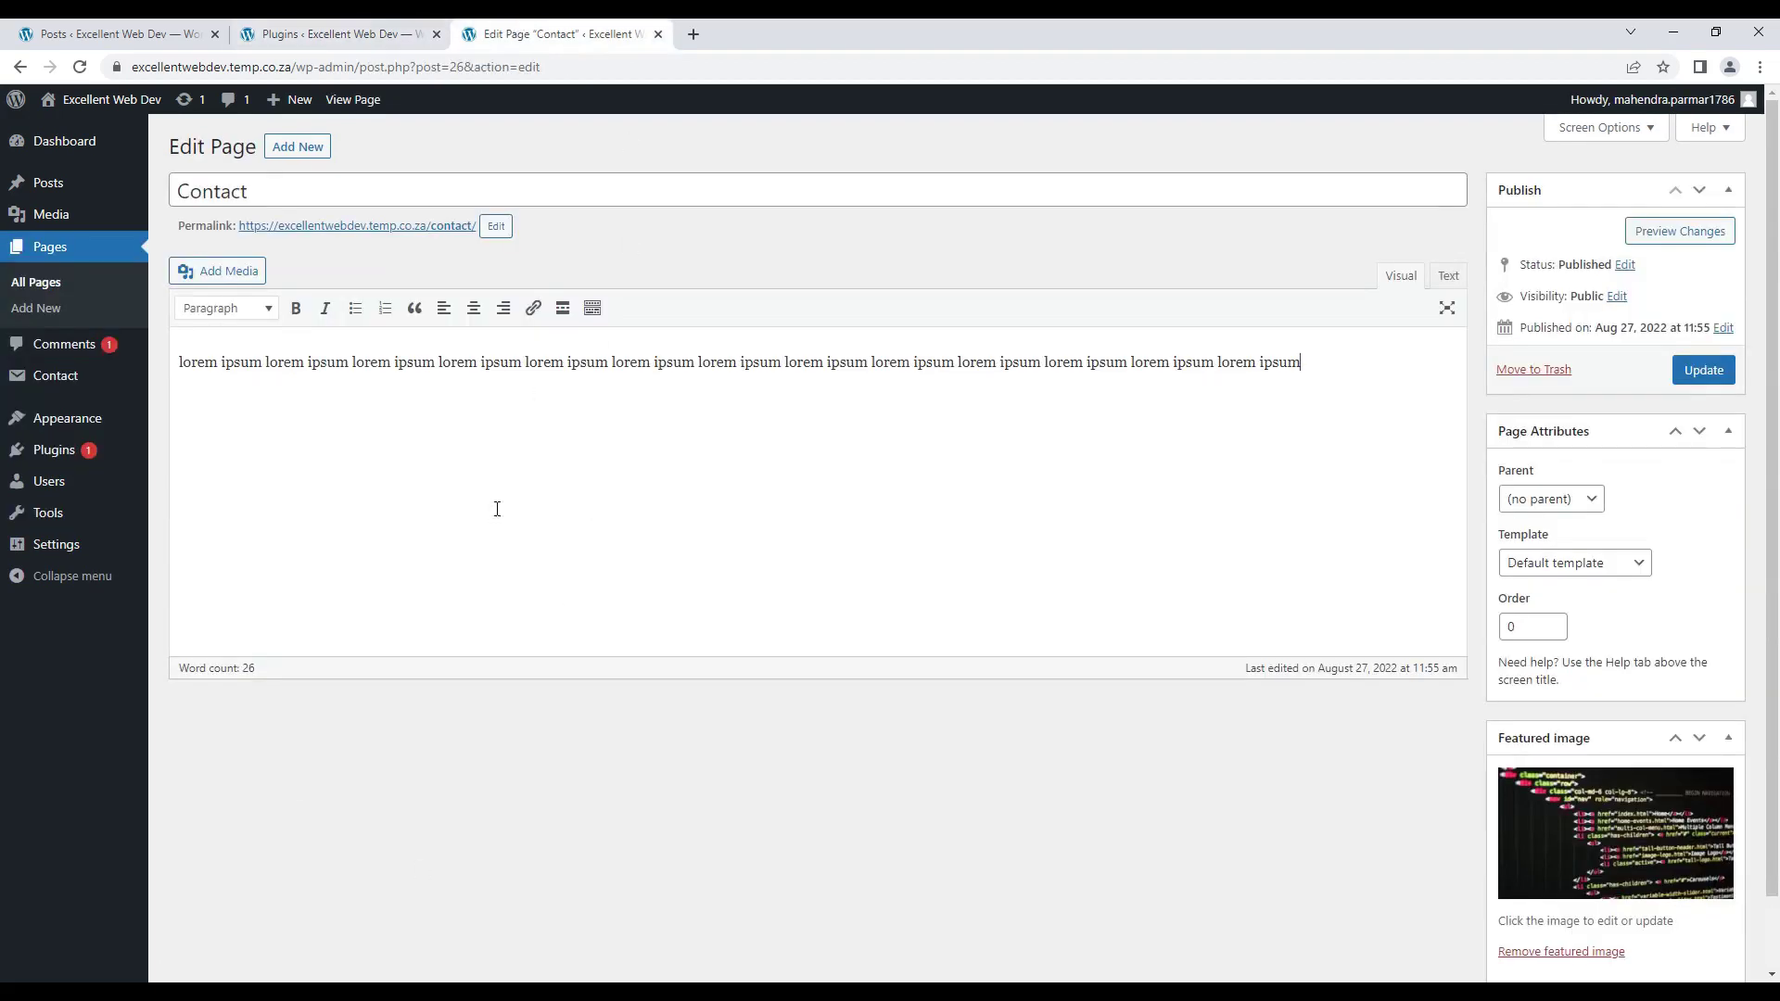
Step: Examine the Contact page's classic editor in its visual and text modes against the Classic Editor plugin entry
{"action": "scroll", "coordinate": [504, 556], "scroll_direction": "down", "scroll_amount": 1}
{"action": "scroll", "coordinate": [505, 557], "scroll_direction": "up", "scroll_amount": 1}
{"action": "scroll", "coordinate": [634, 758], "scroll_direction": "down", "scroll_amount": 1}
{"action": "scroll", "coordinate": [634, 758], "scroll_direction": "up", "scroll_amount": 1}
{"action": "left_click", "coordinate": [324, 34]}
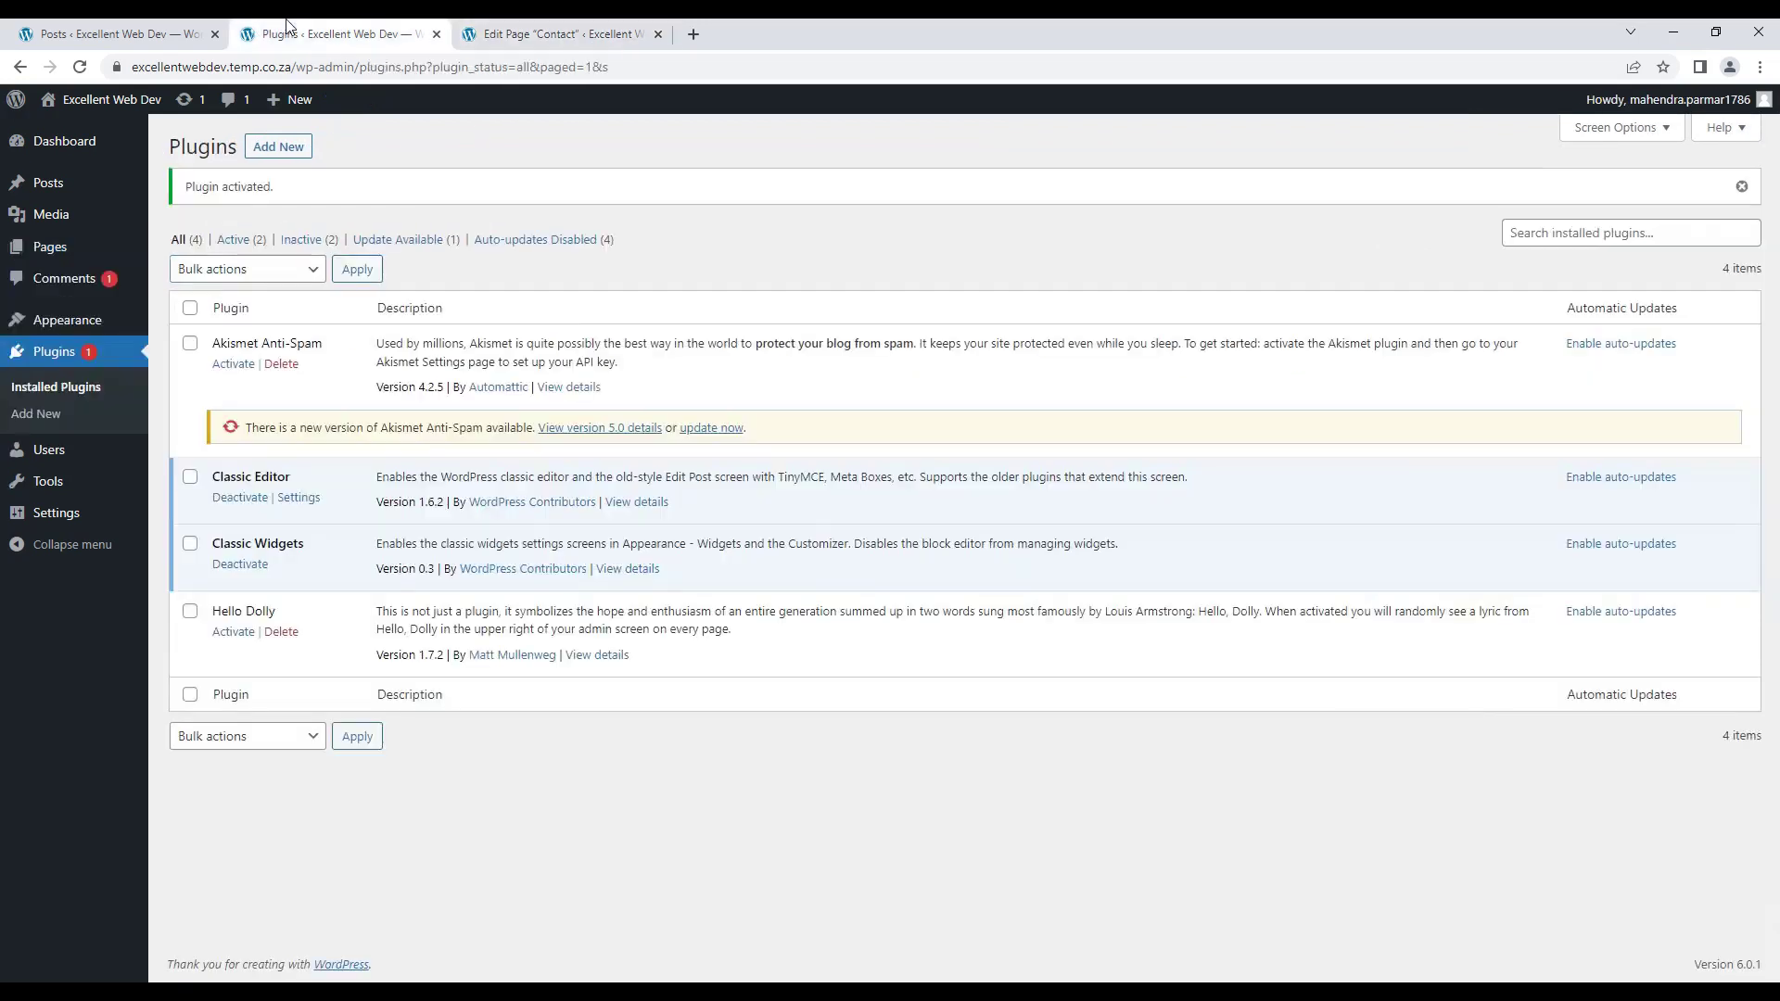
{"action": "left_click_drag", "start_coordinate": [216, 476], "coordinate": [291, 477]}
{"action": "key", "text": "ctrl+Tab"}
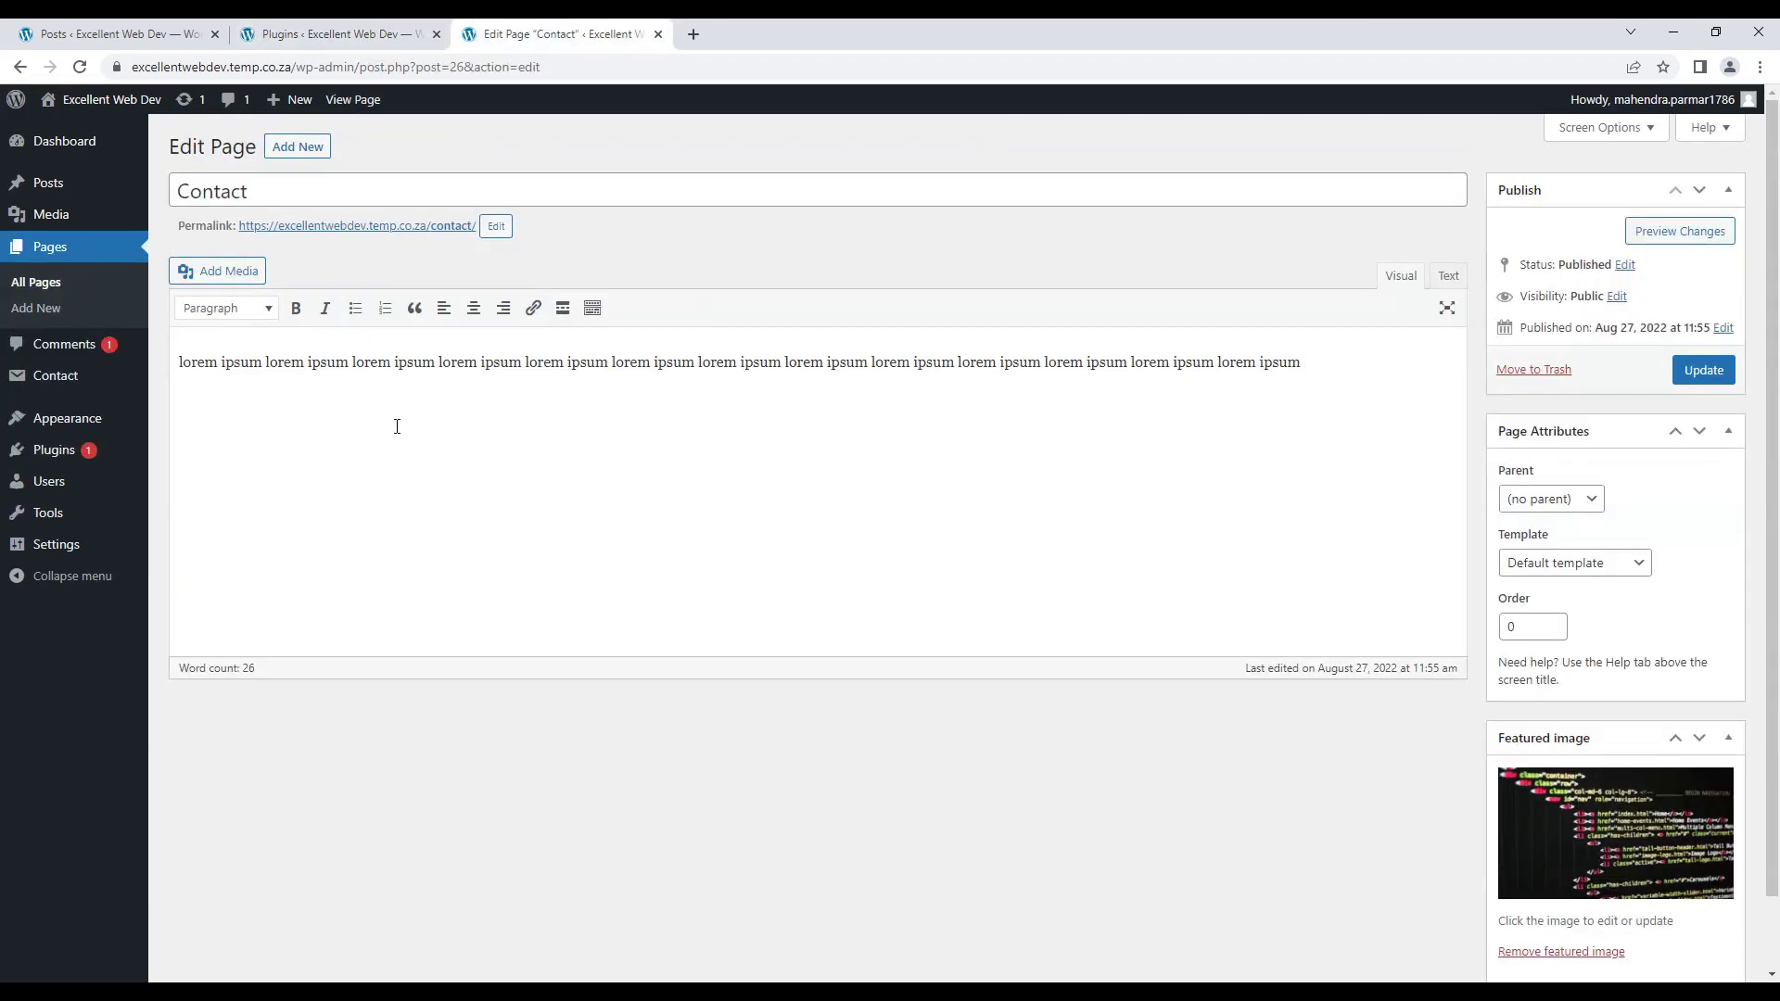
{"action": "left_click", "coordinate": [1446, 276]}
{"action": "left_click", "coordinate": [1401, 277]}
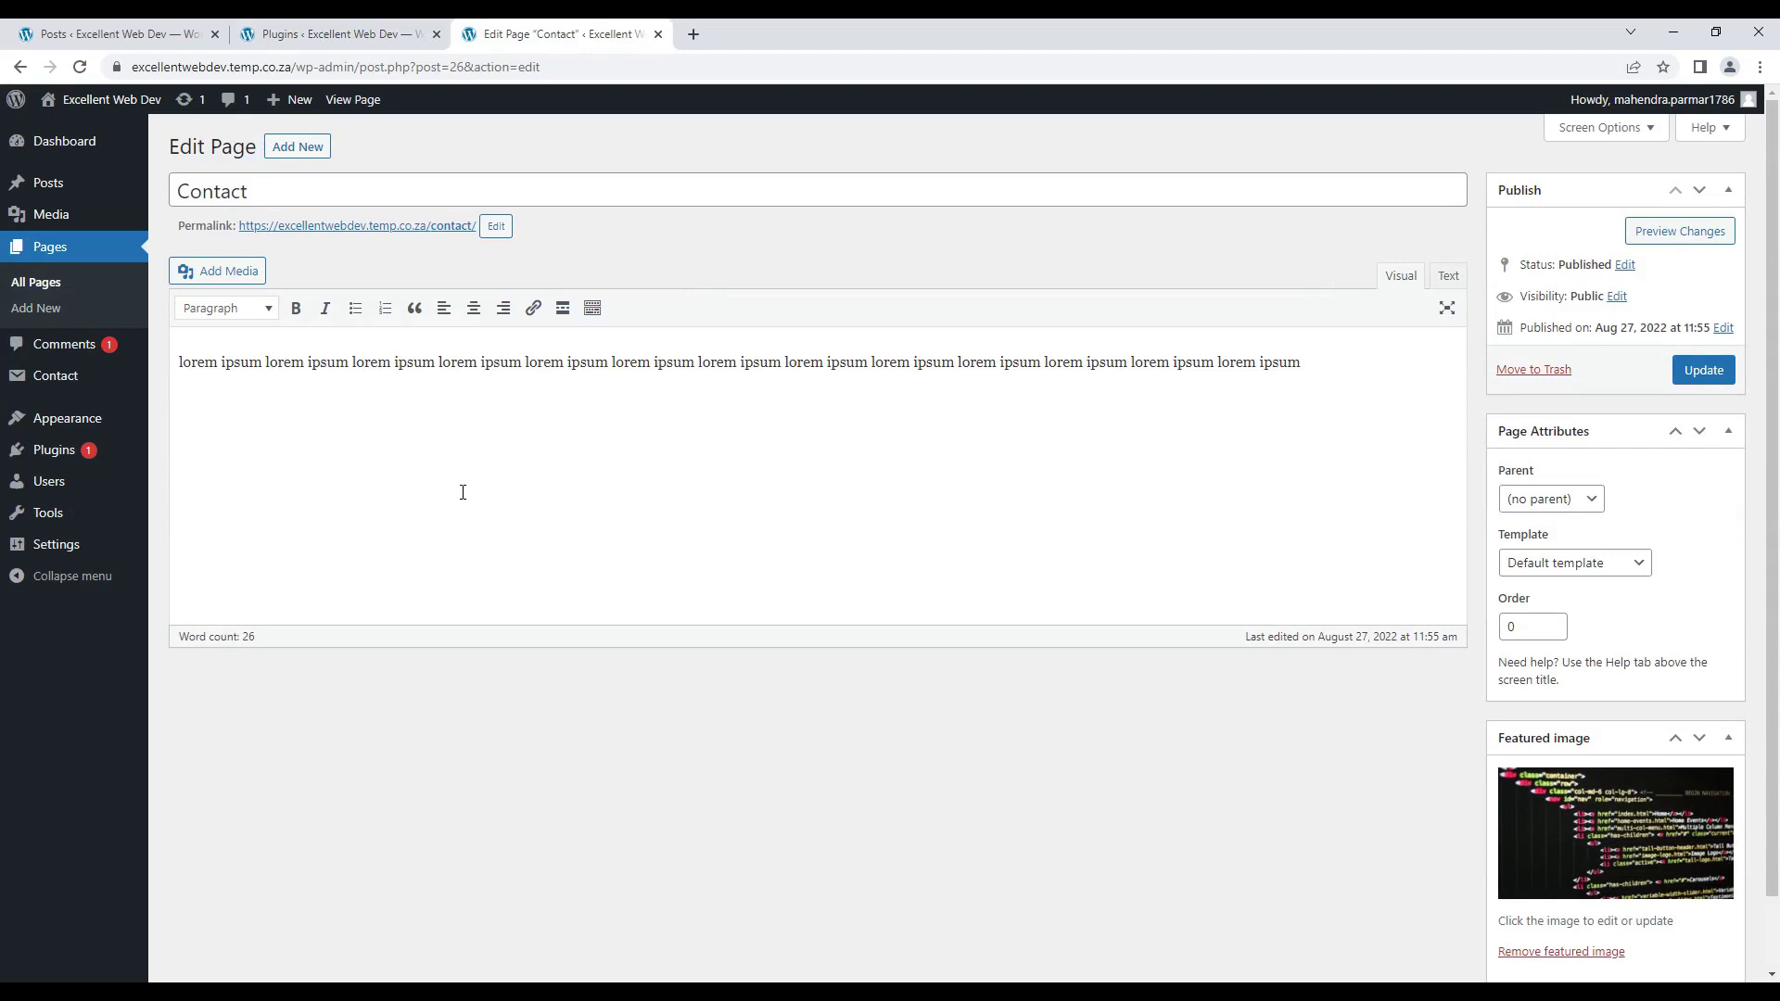
Step: Open the list of contact forms and edit Contact form 1 in a new browser tab
{"action": "left_click", "coordinate": [391, 25]}
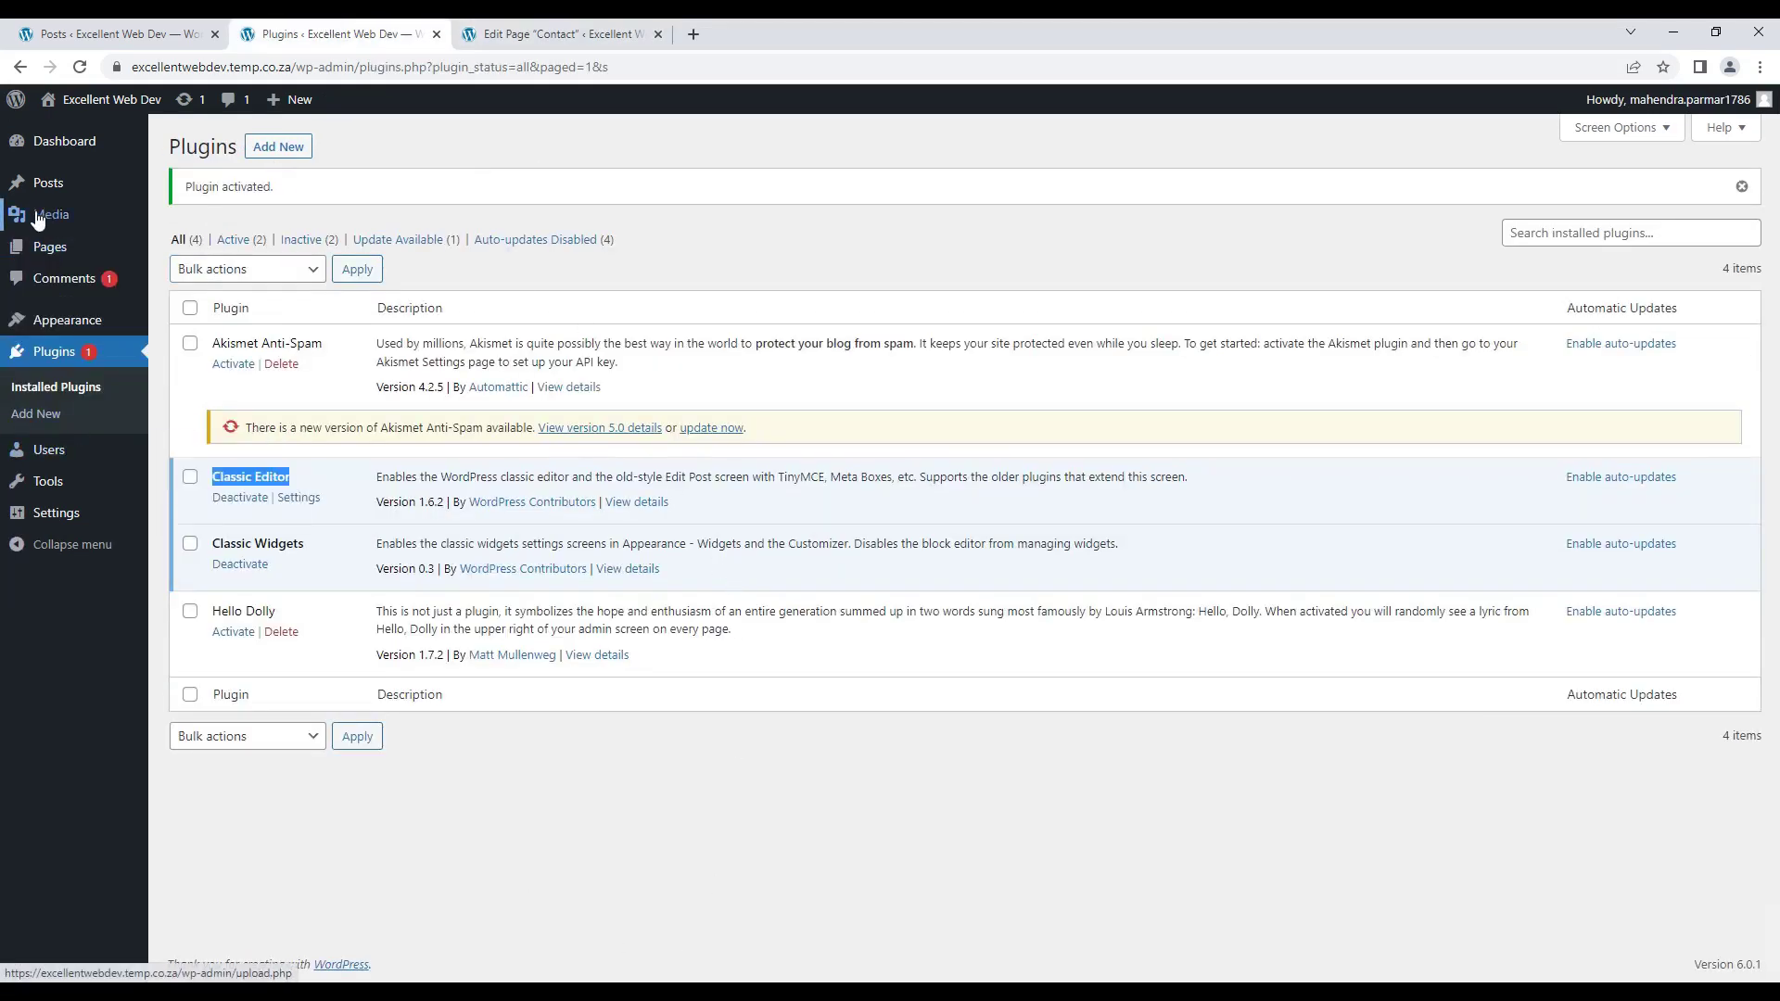
{"action": "mouse_move", "coordinate": [38, 219]}
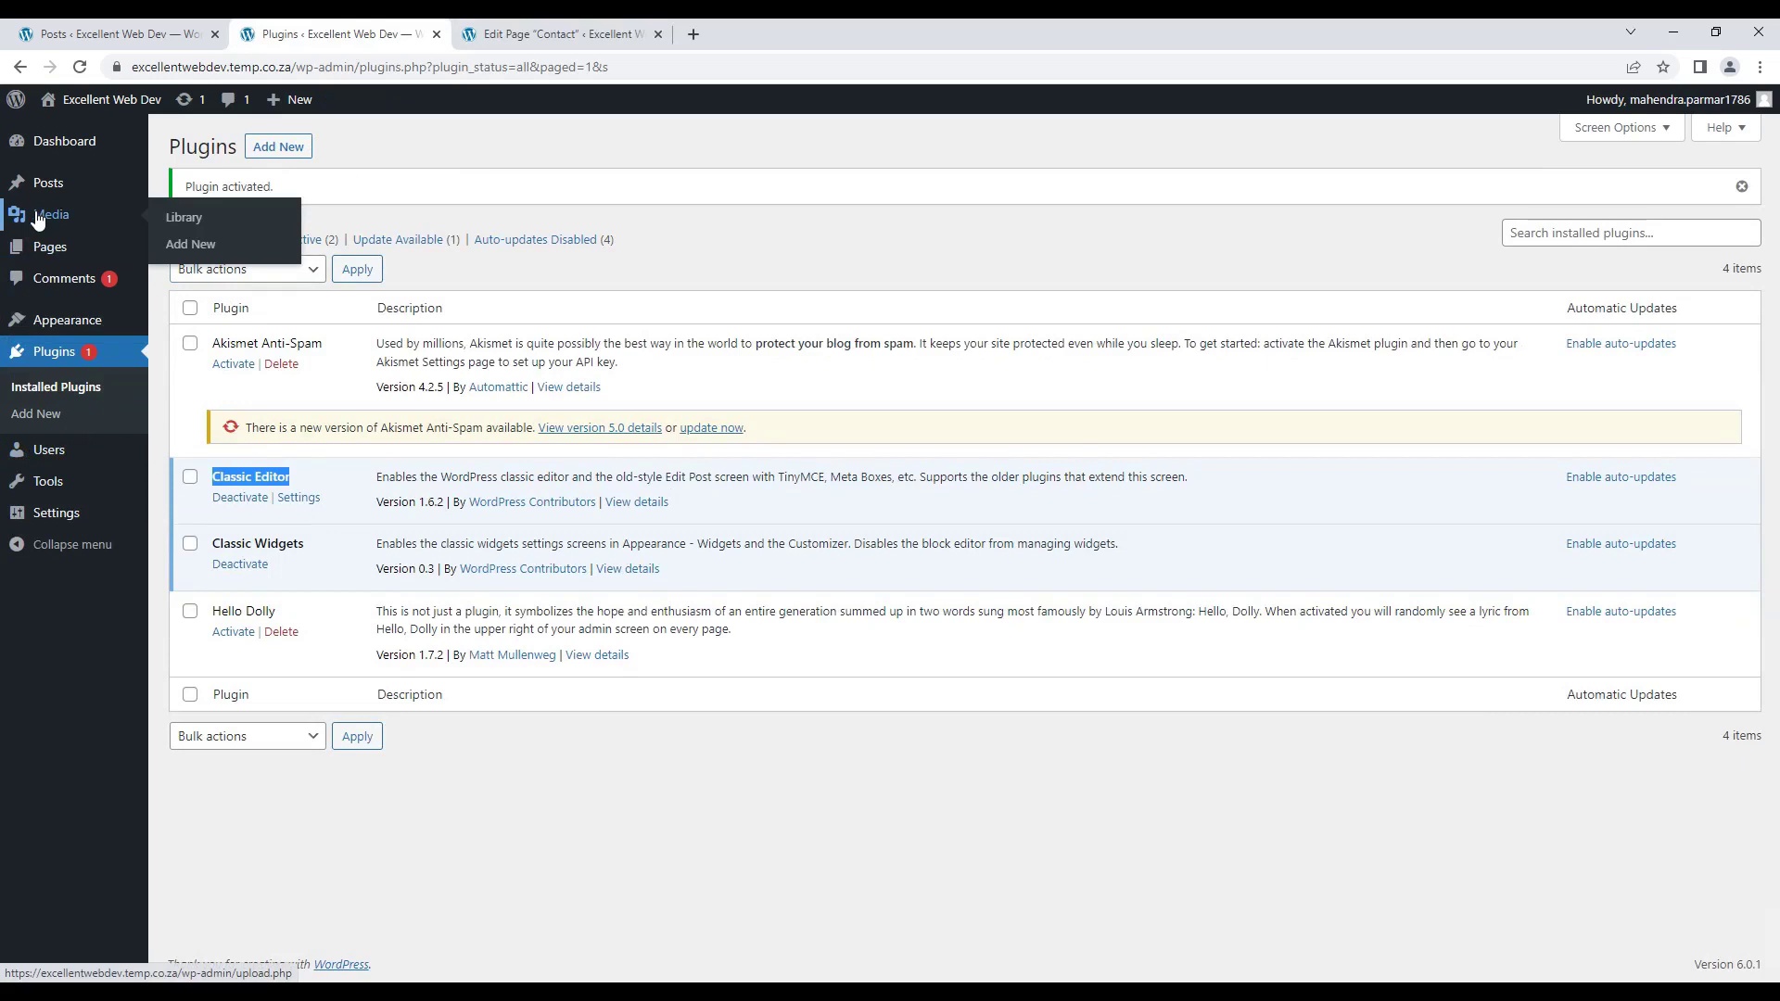
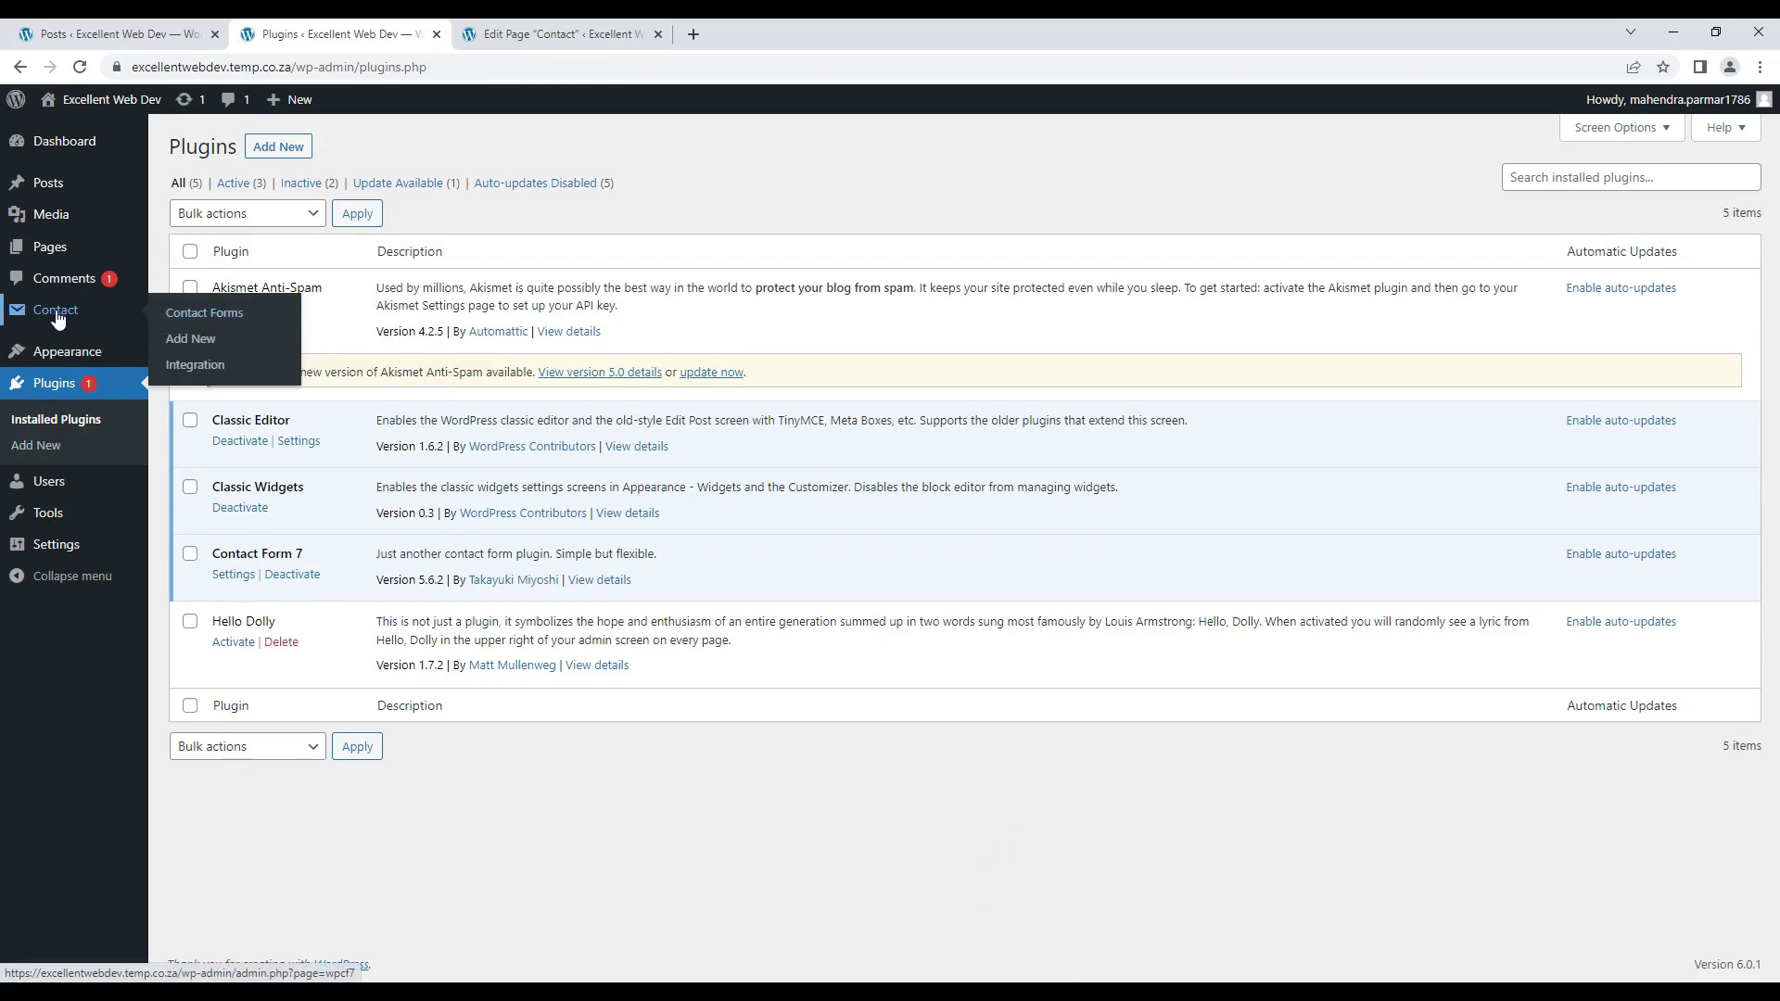
{"action": "left_click", "coordinate": [218, 363]}
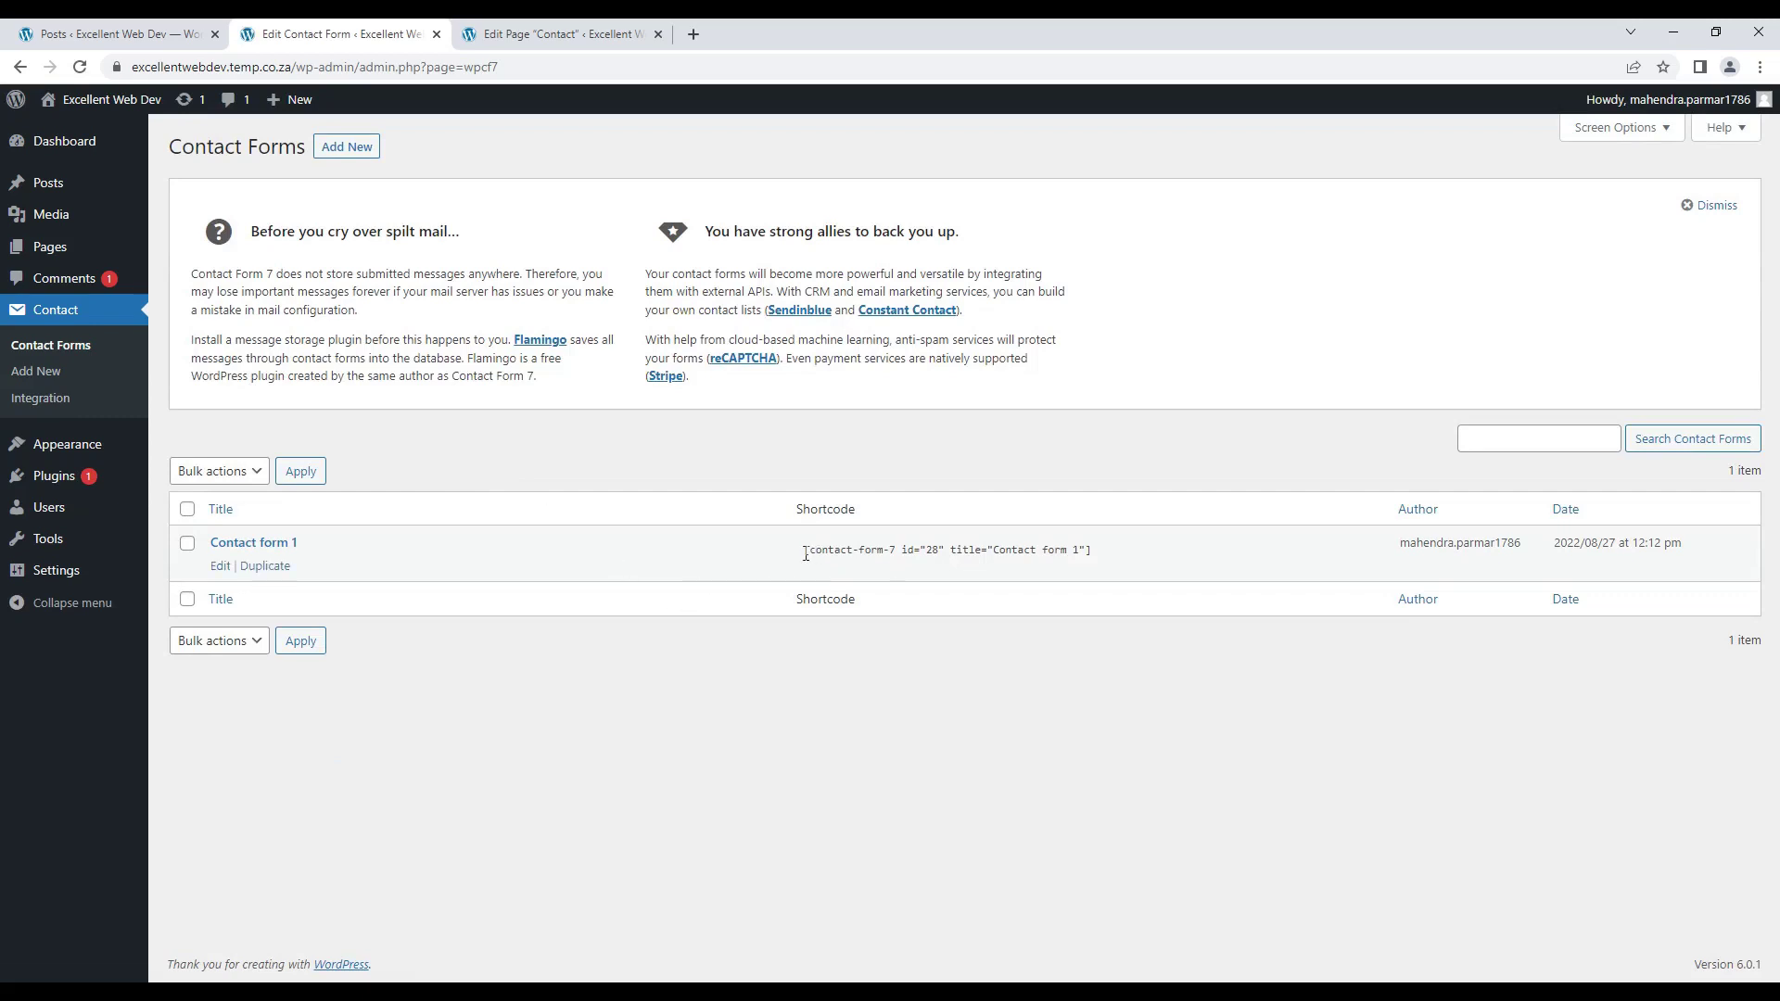
{"action": "right_click", "coordinate": [223, 569]}
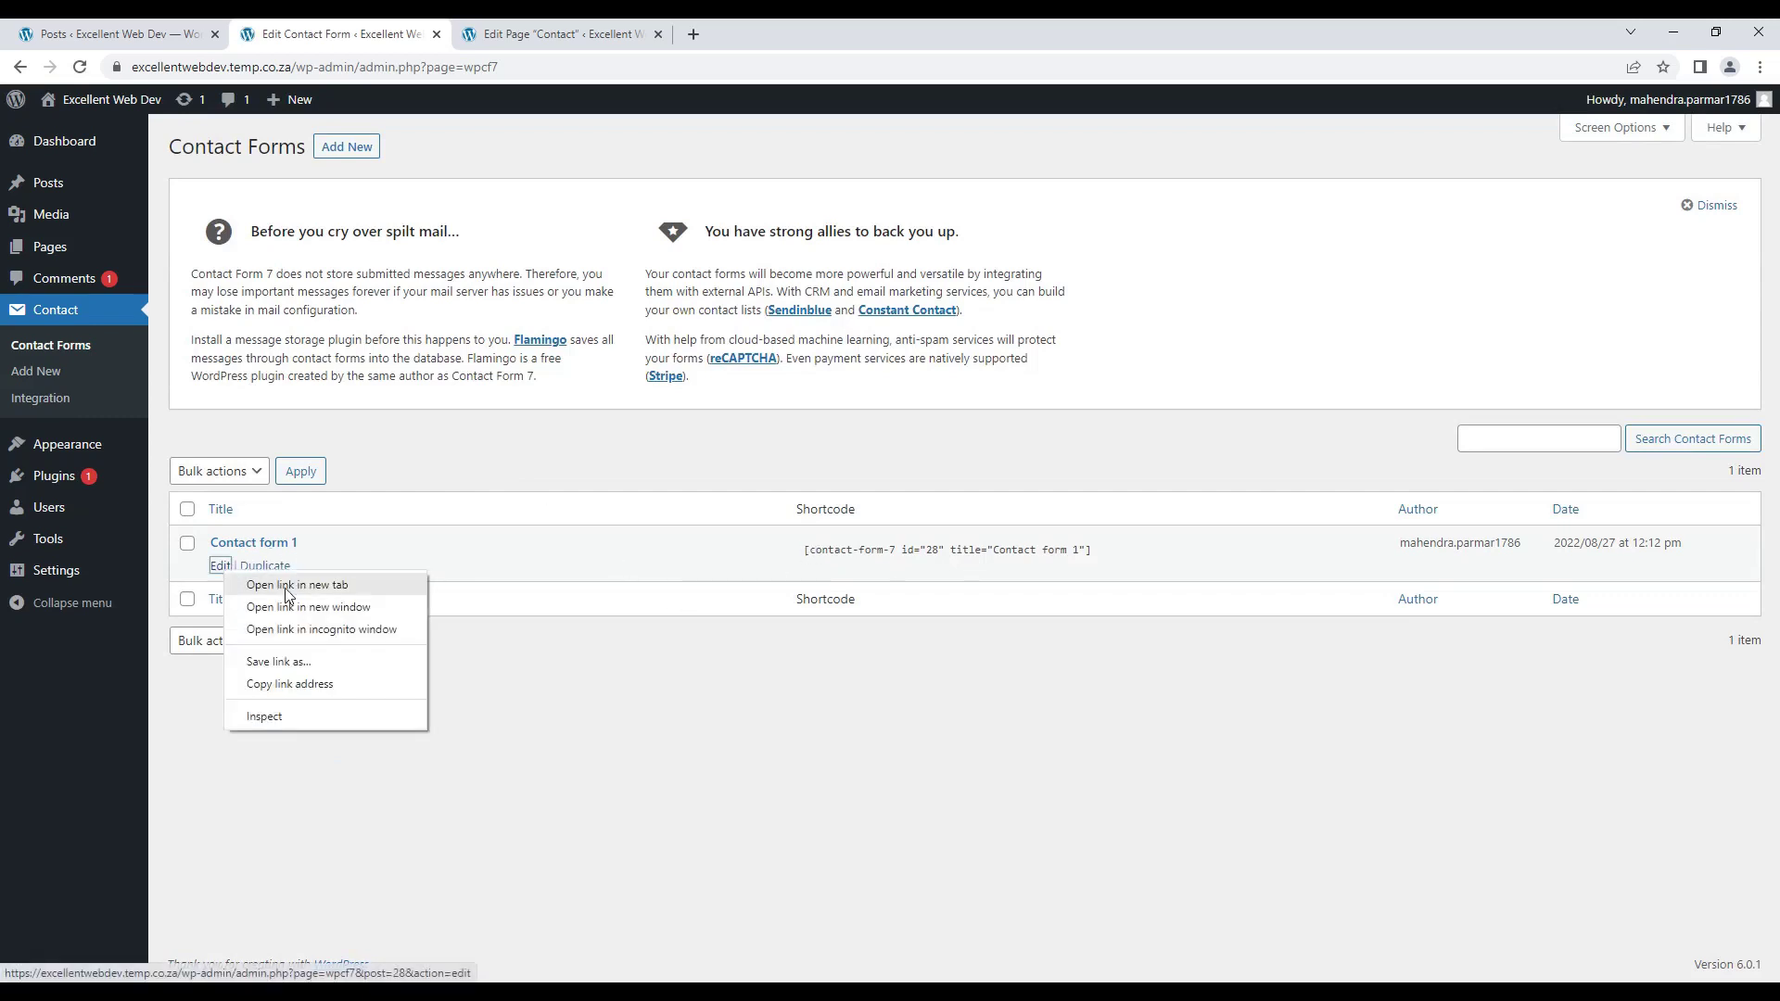
{"action": "left_click", "coordinate": [296, 585]}
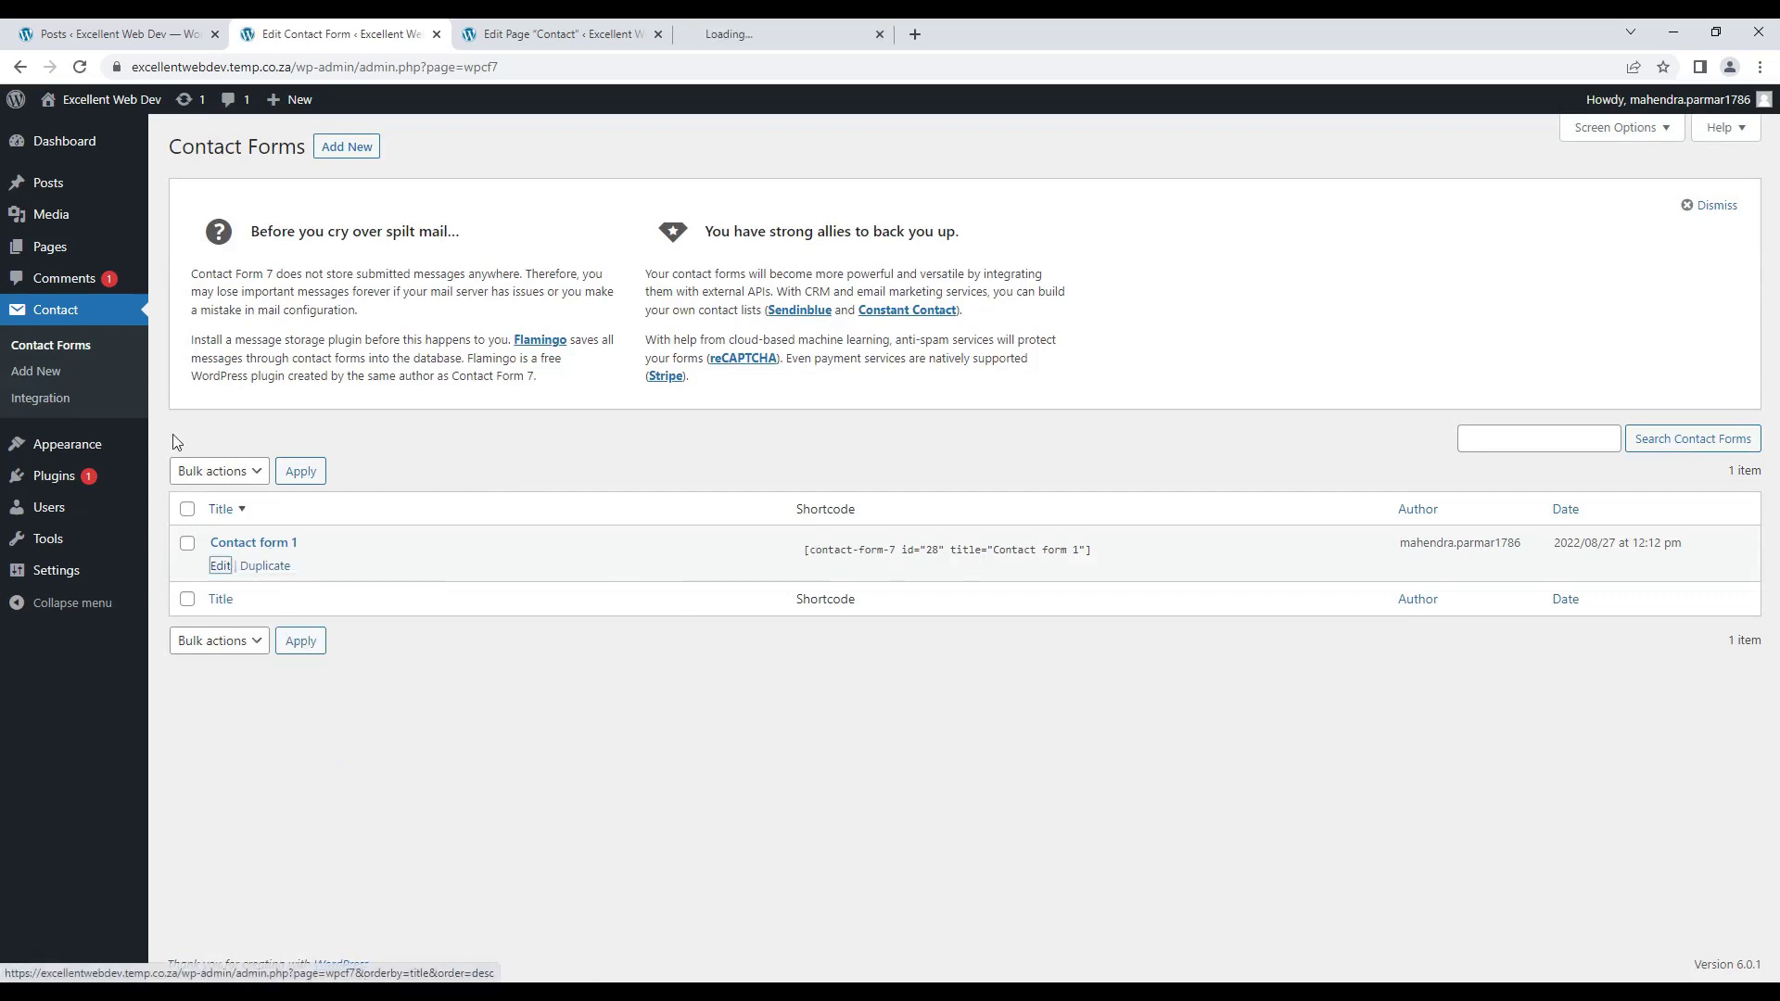
{"action": "left_click", "coordinate": [749, 32]}
Step: Look over Contact form 1's form template and its mail, messages and additional settings
{"action": "scroll", "coordinate": [587, 624], "scroll_direction": "down", "scroll_amount": 1}
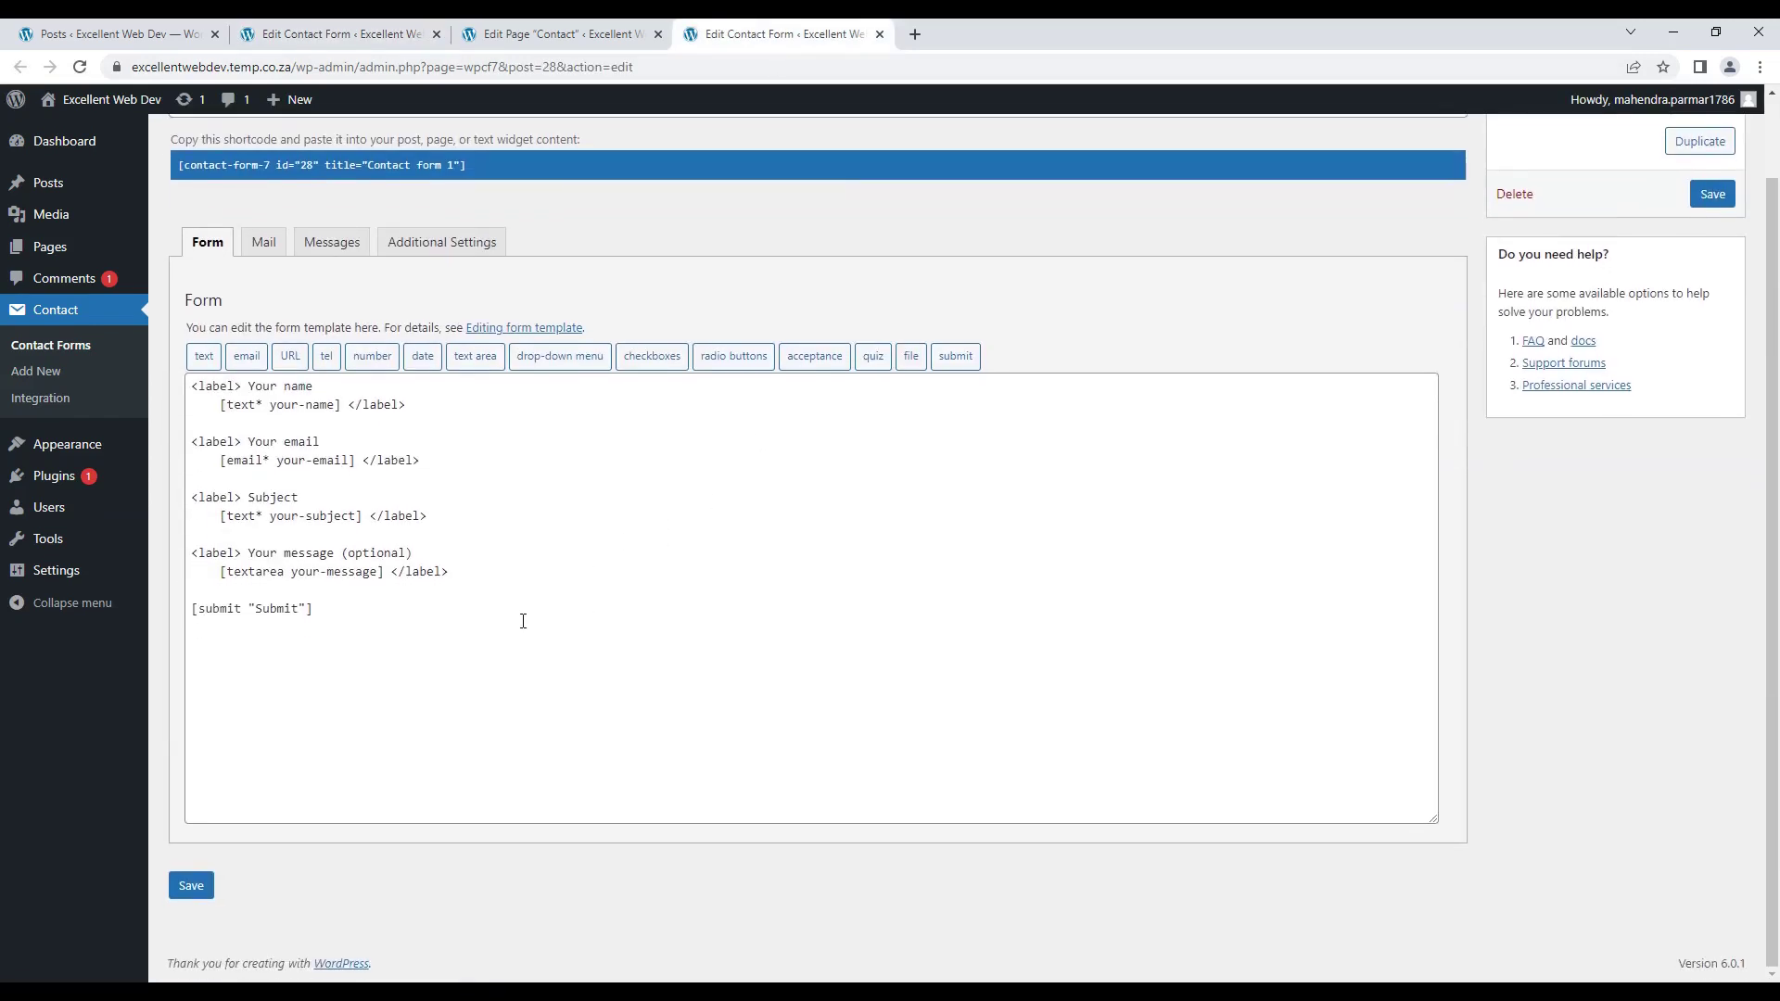
{"action": "scroll", "coordinate": [523, 621], "scroll_direction": "up", "scroll_amount": 1}
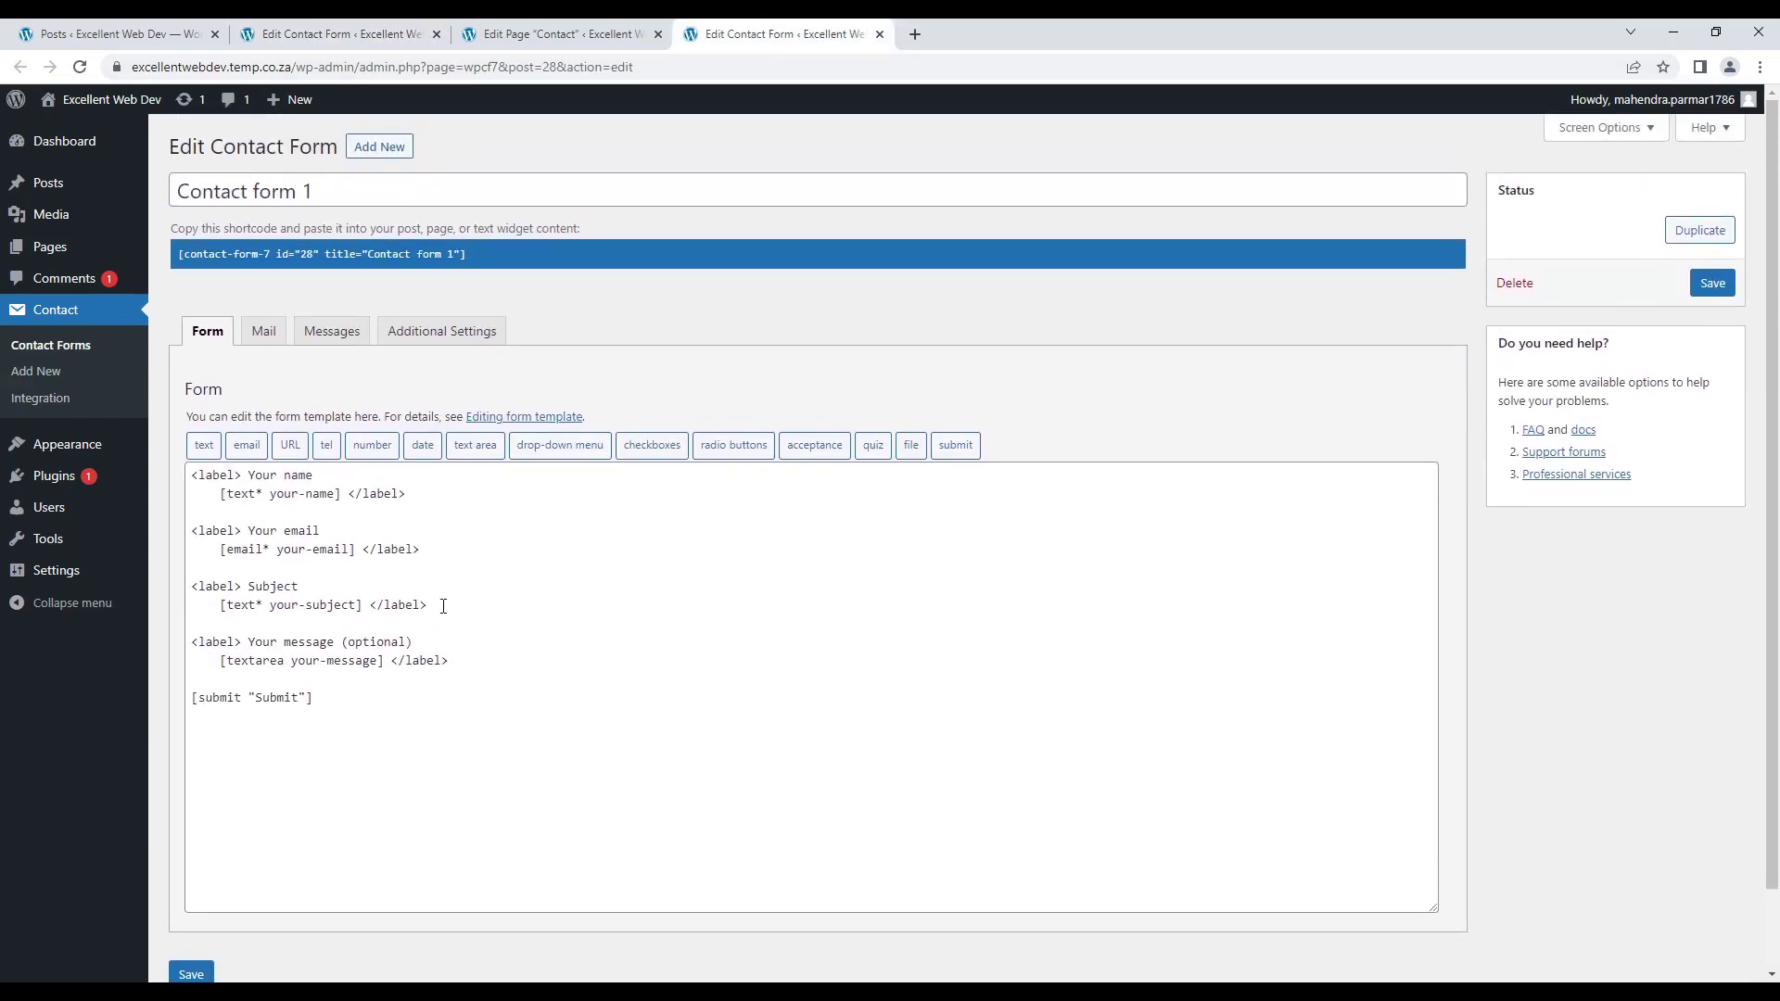
{"action": "scroll", "coordinate": [445, 606], "scroll_direction": "down", "scroll_amount": 1}
{"action": "scroll", "coordinate": [447, 604], "scroll_direction": "up", "scroll_amount": 1}
{"action": "left_click", "coordinate": [265, 336]}
{"action": "key", "text": "Left"}
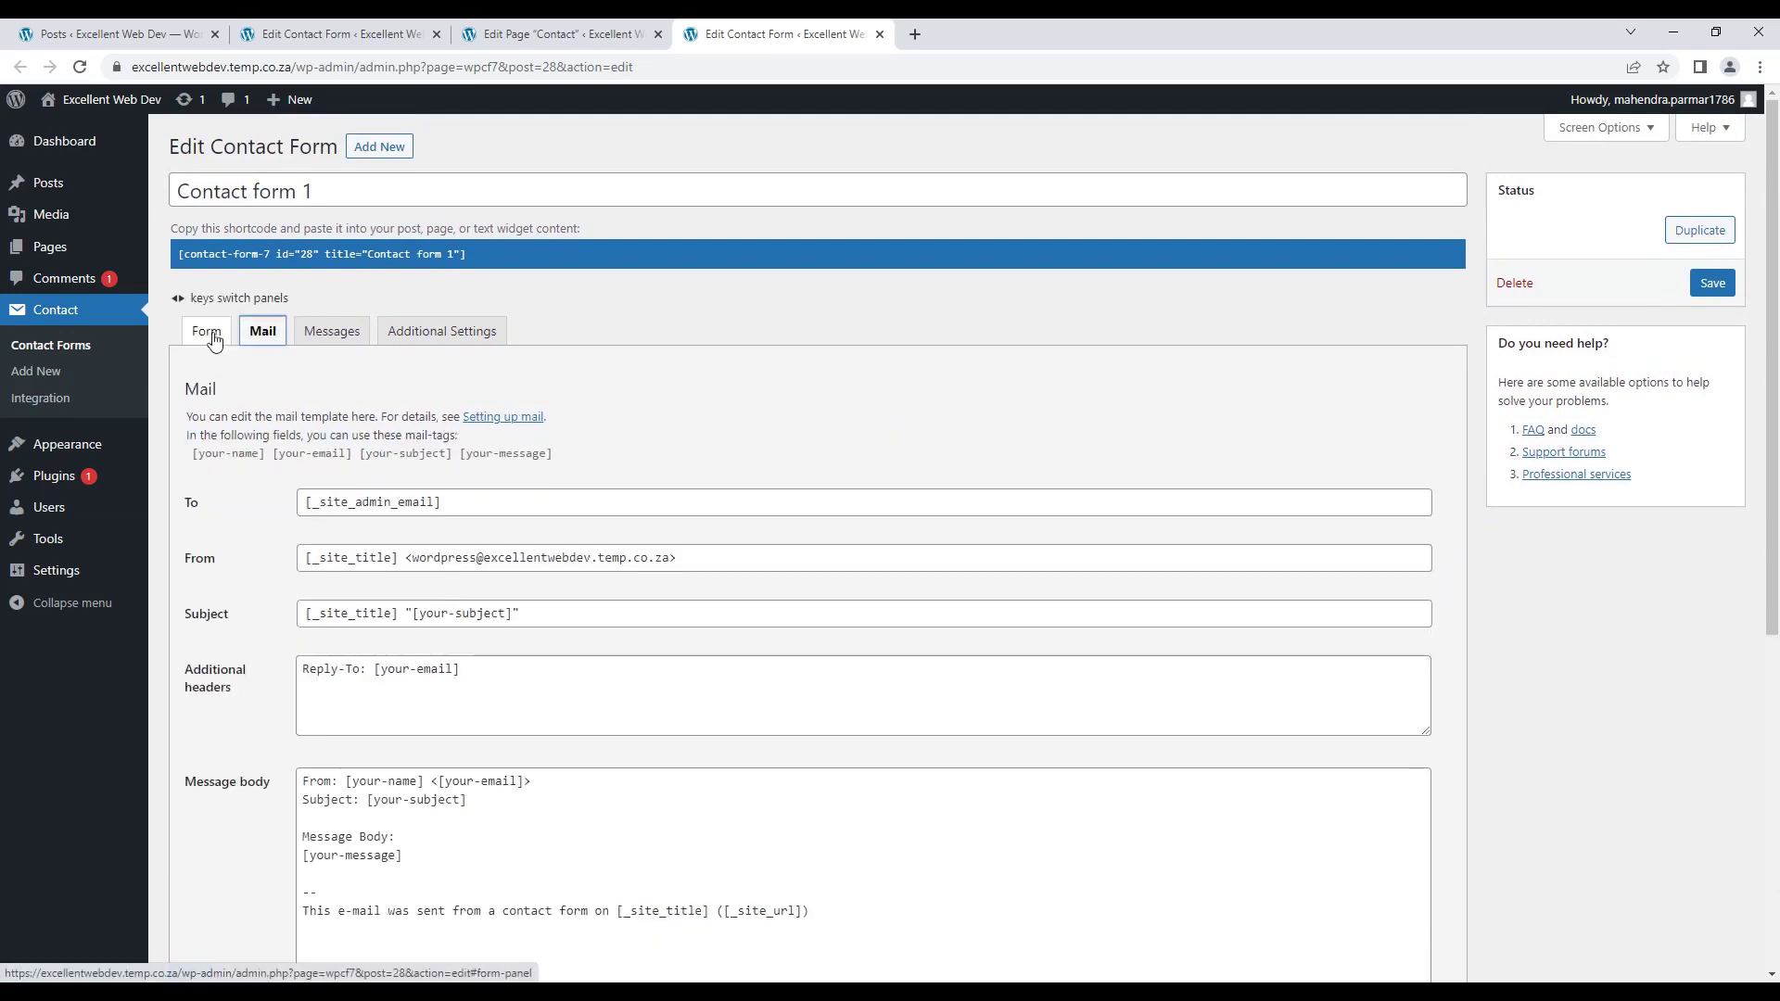
{"action": "left_click", "coordinate": [309, 344]}
{"action": "left_click", "coordinate": [399, 335]}
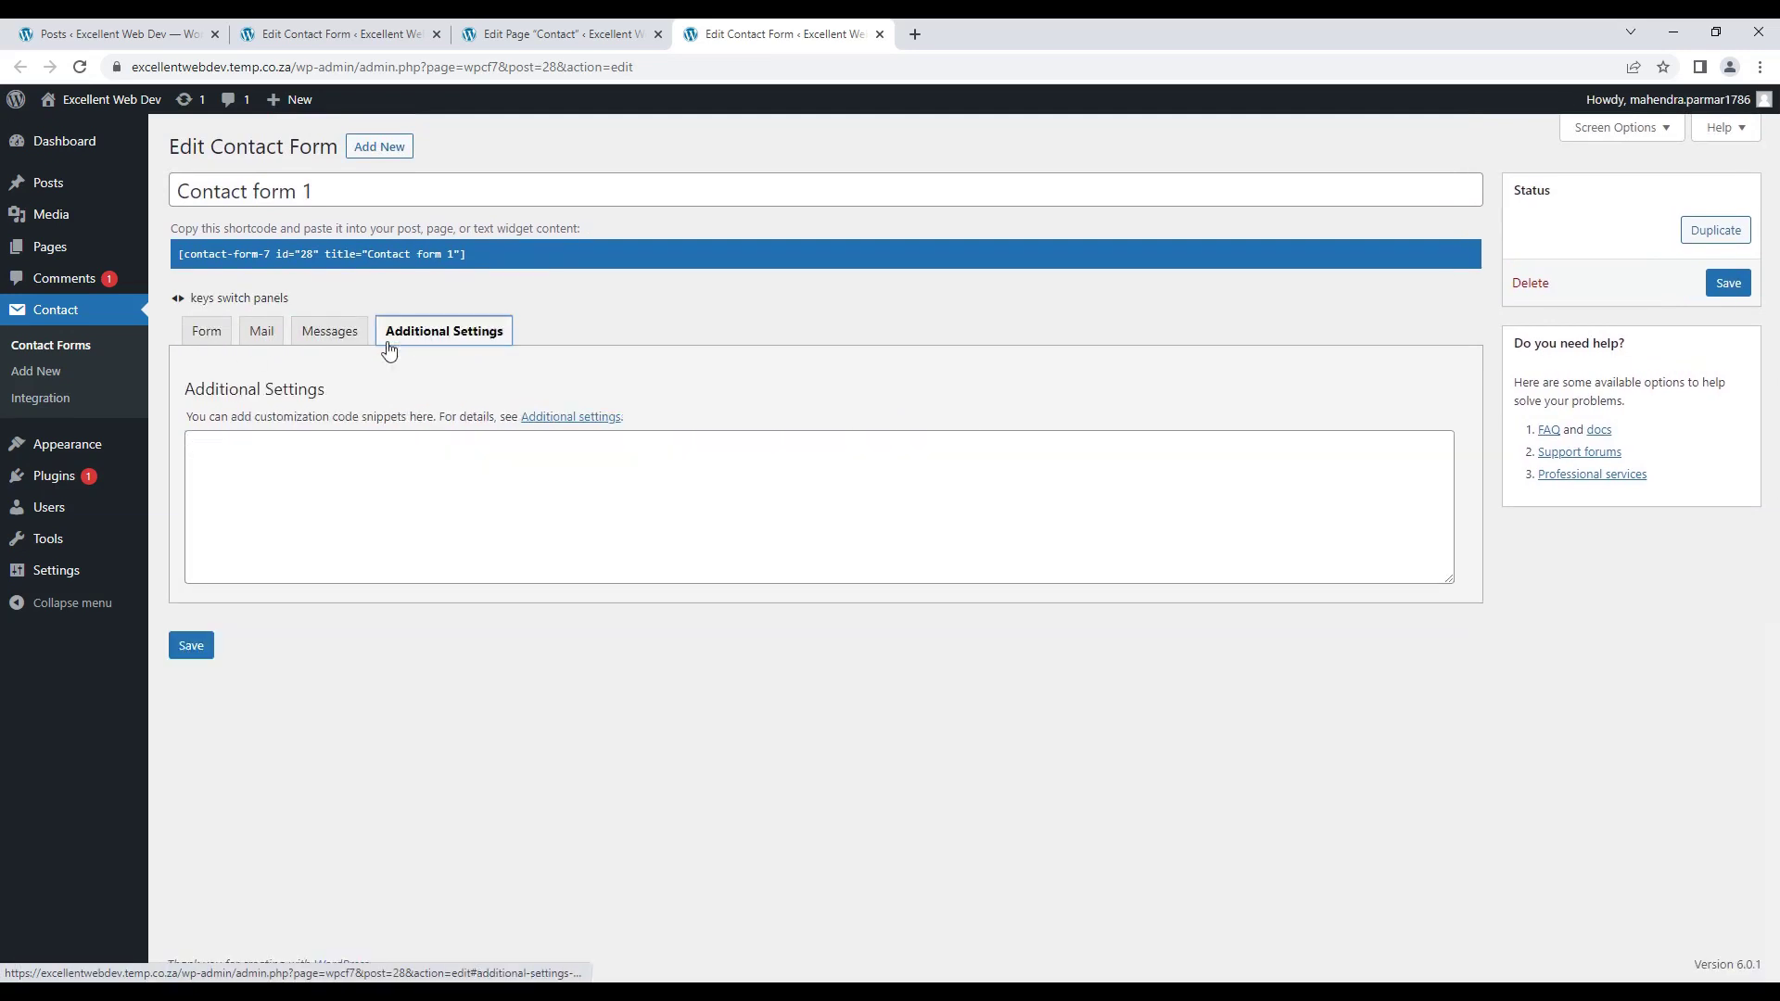
{"action": "left_click", "coordinate": [209, 334]}
Step: Replace the Contact page's content with the copied Contact form 1 shortcode and update the page
{"action": "left_click", "coordinate": [488, 256]}
{"action": "key", "text": "ctrl+c"}
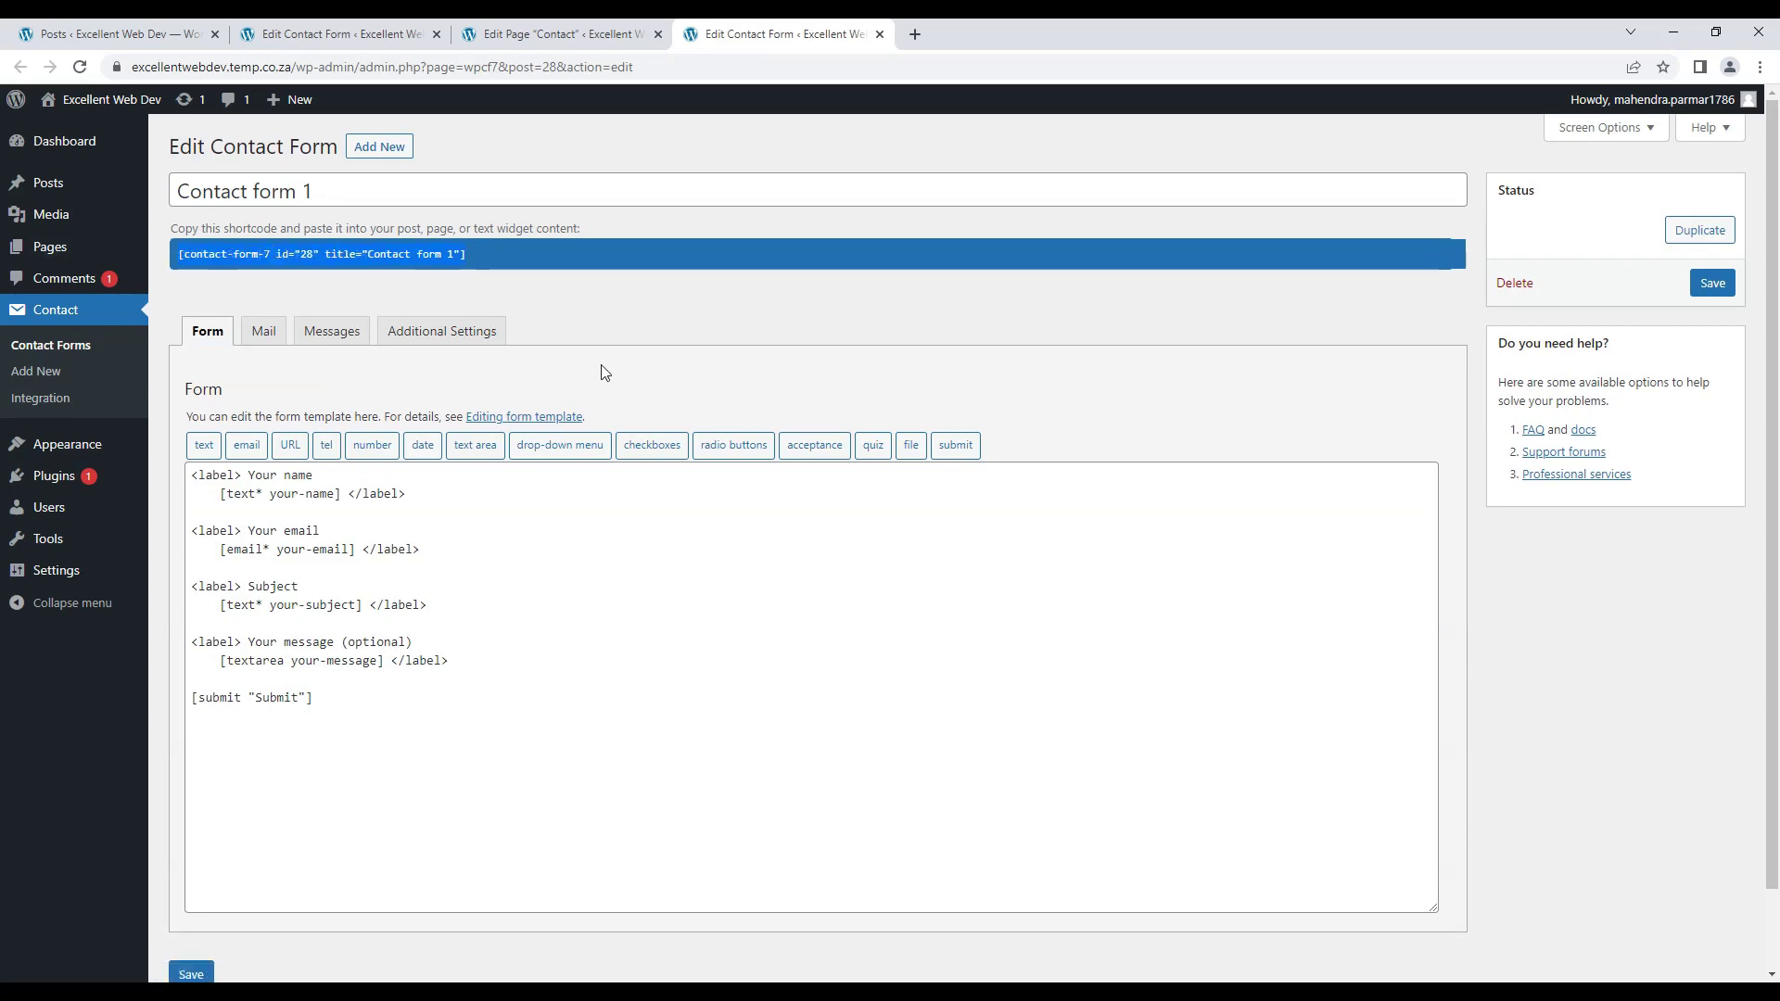
{"action": "left_click", "coordinate": [600, 37]}
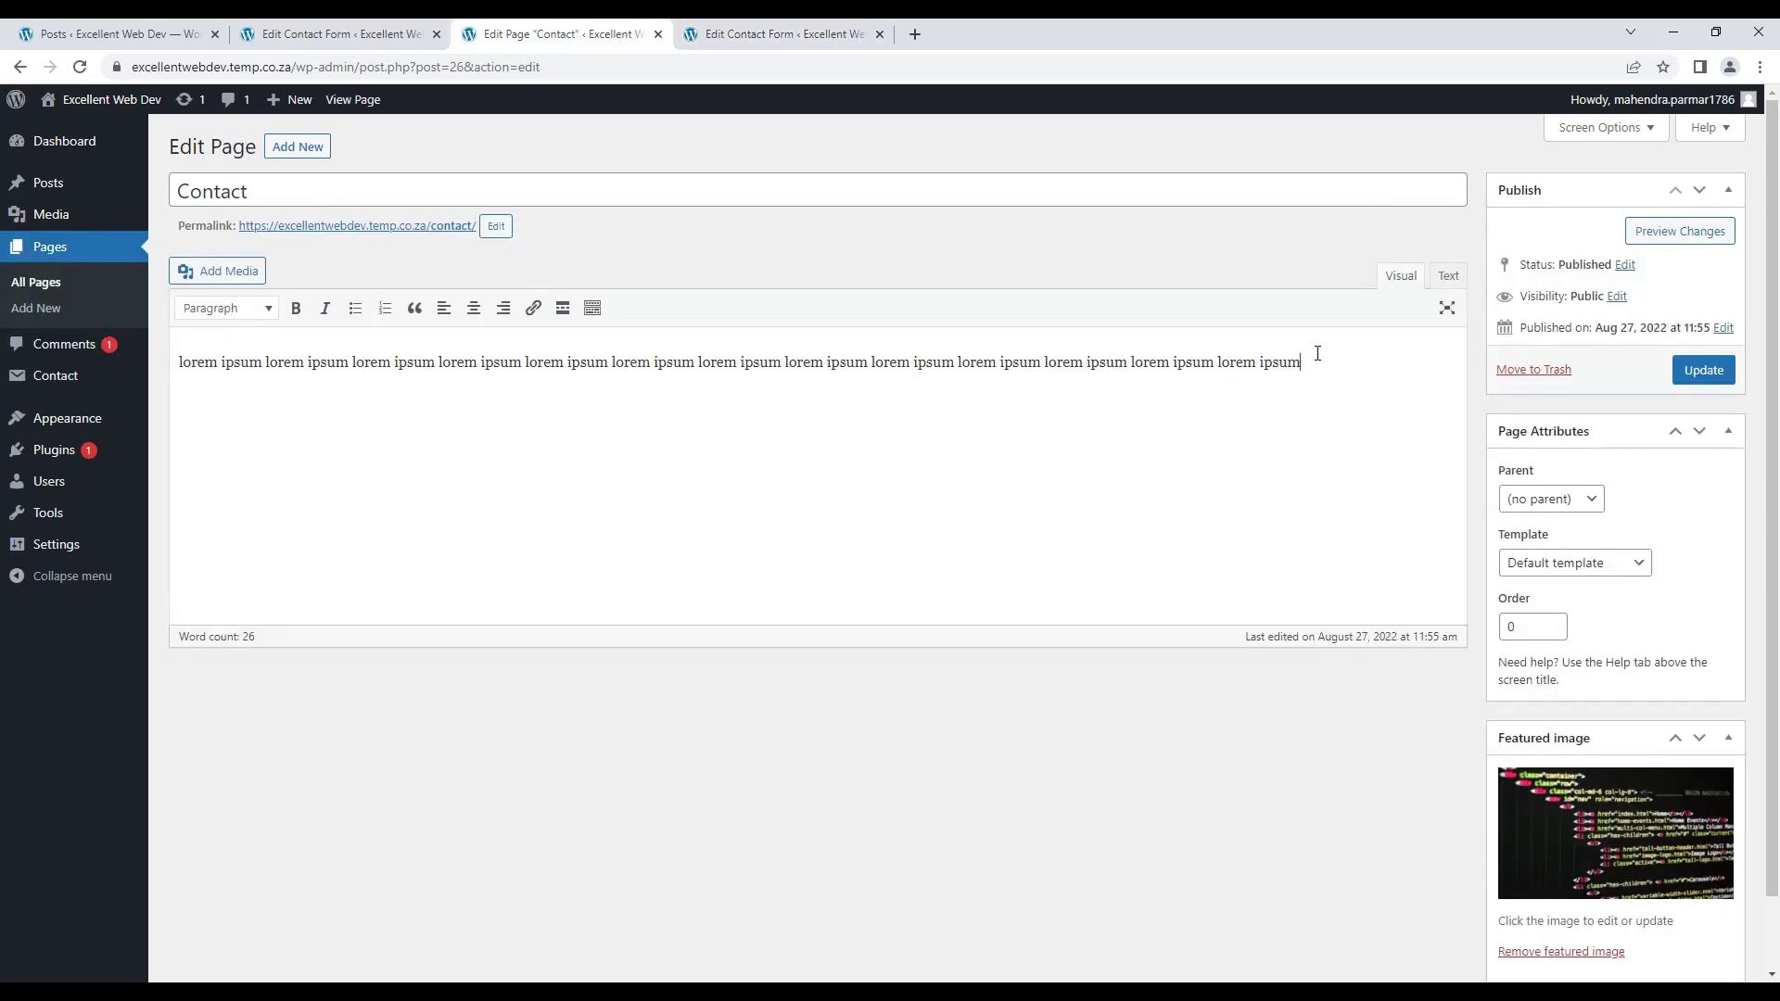
{"action": "key", "text": "ctrl+a"}
{"action": "key", "text": "BackSpace"}
{"action": "key", "text": "ctrl+v"}
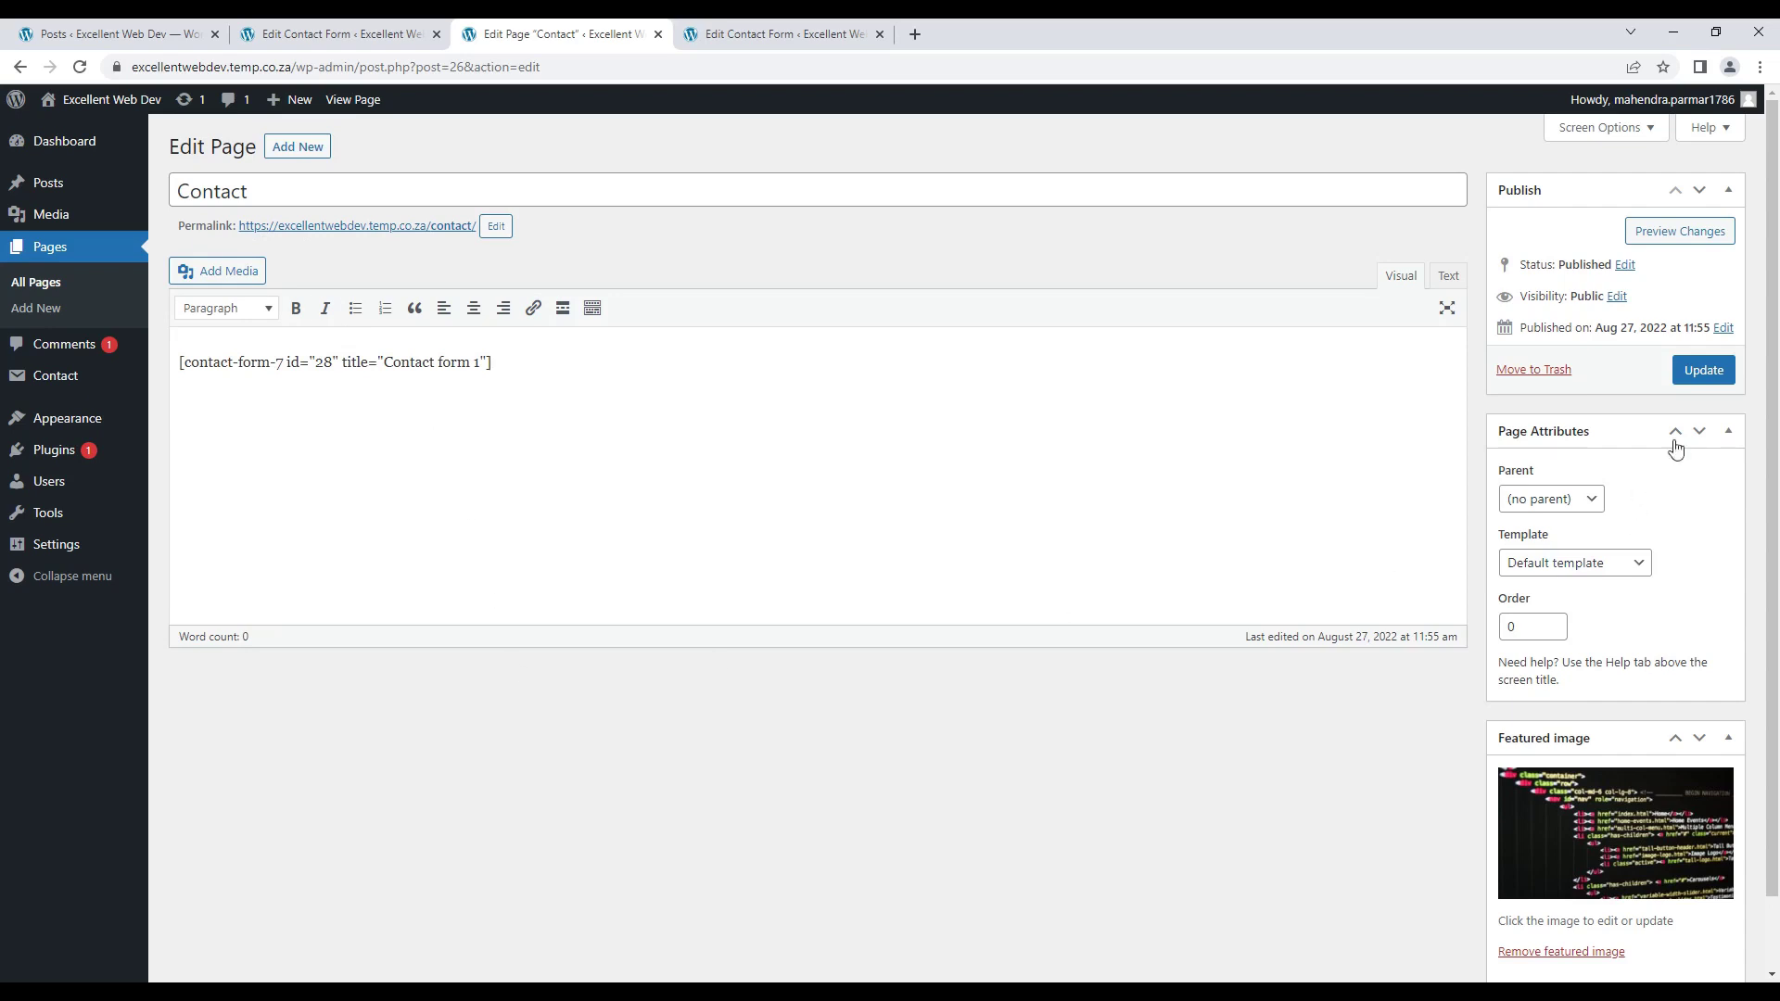
{"action": "left_click", "coordinate": [1704, 370]}
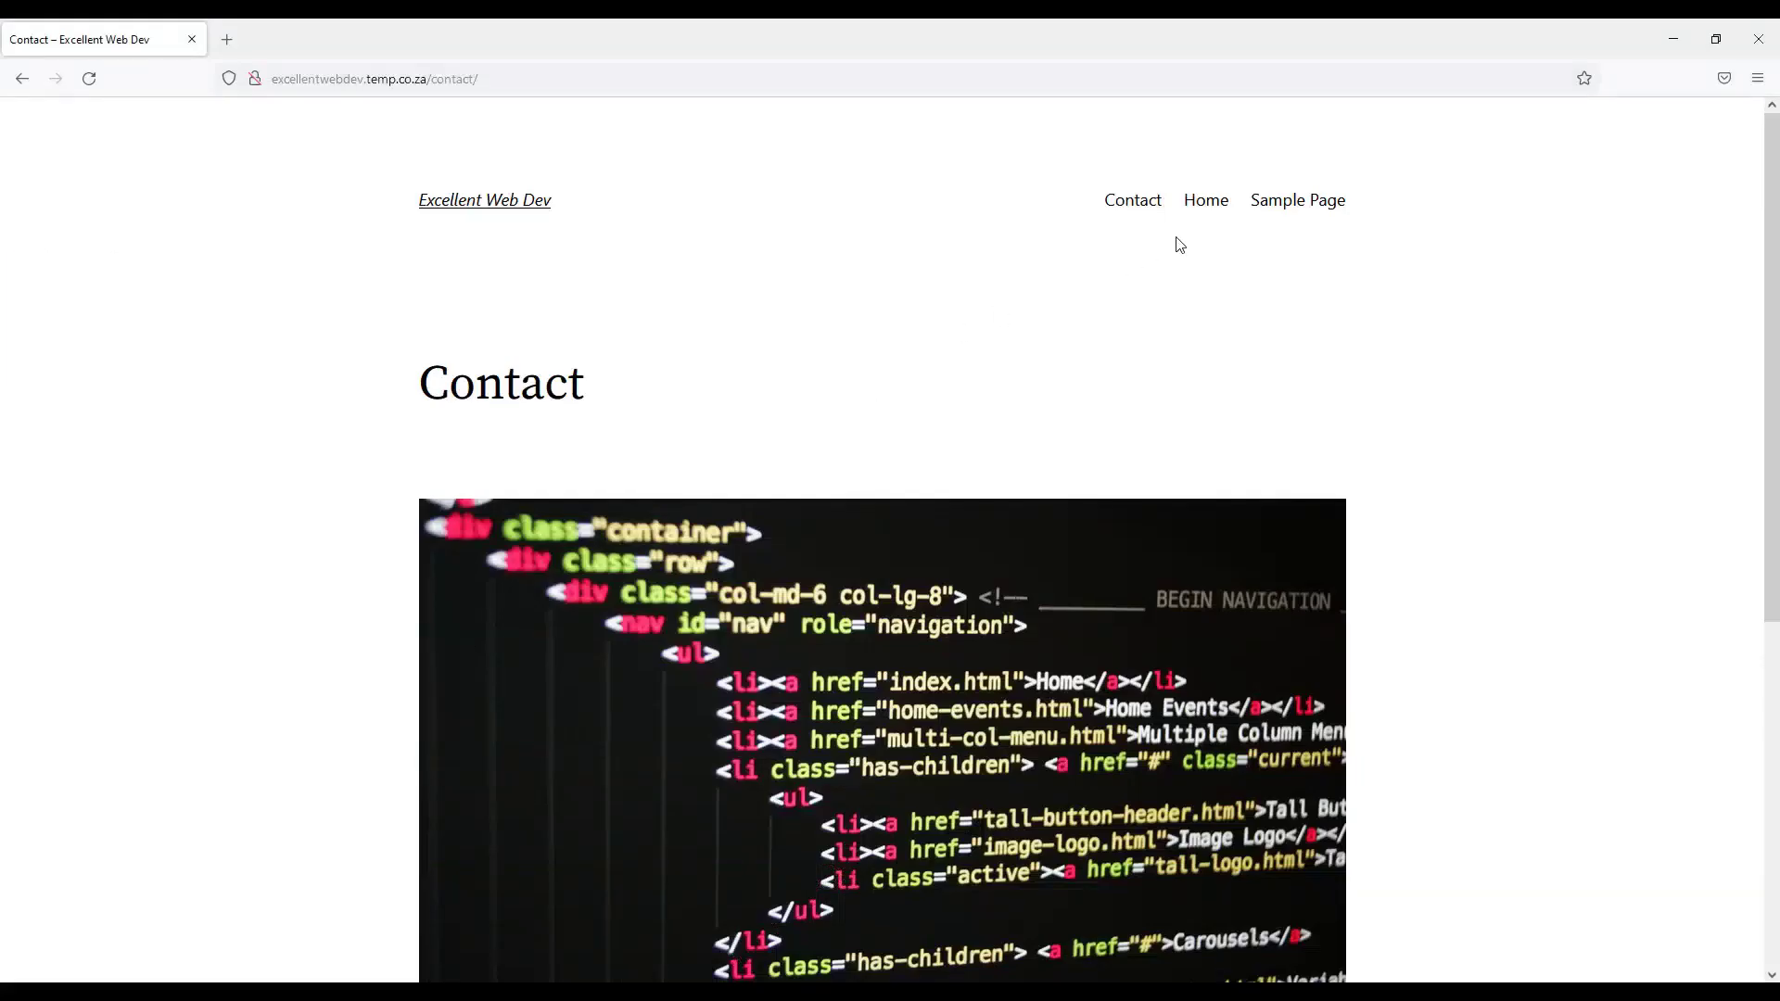
Step: Open the live site's Contact page in the other browser and look over the embedded contact form
{"action": "left_click", "coordinate": [1133, 208]}
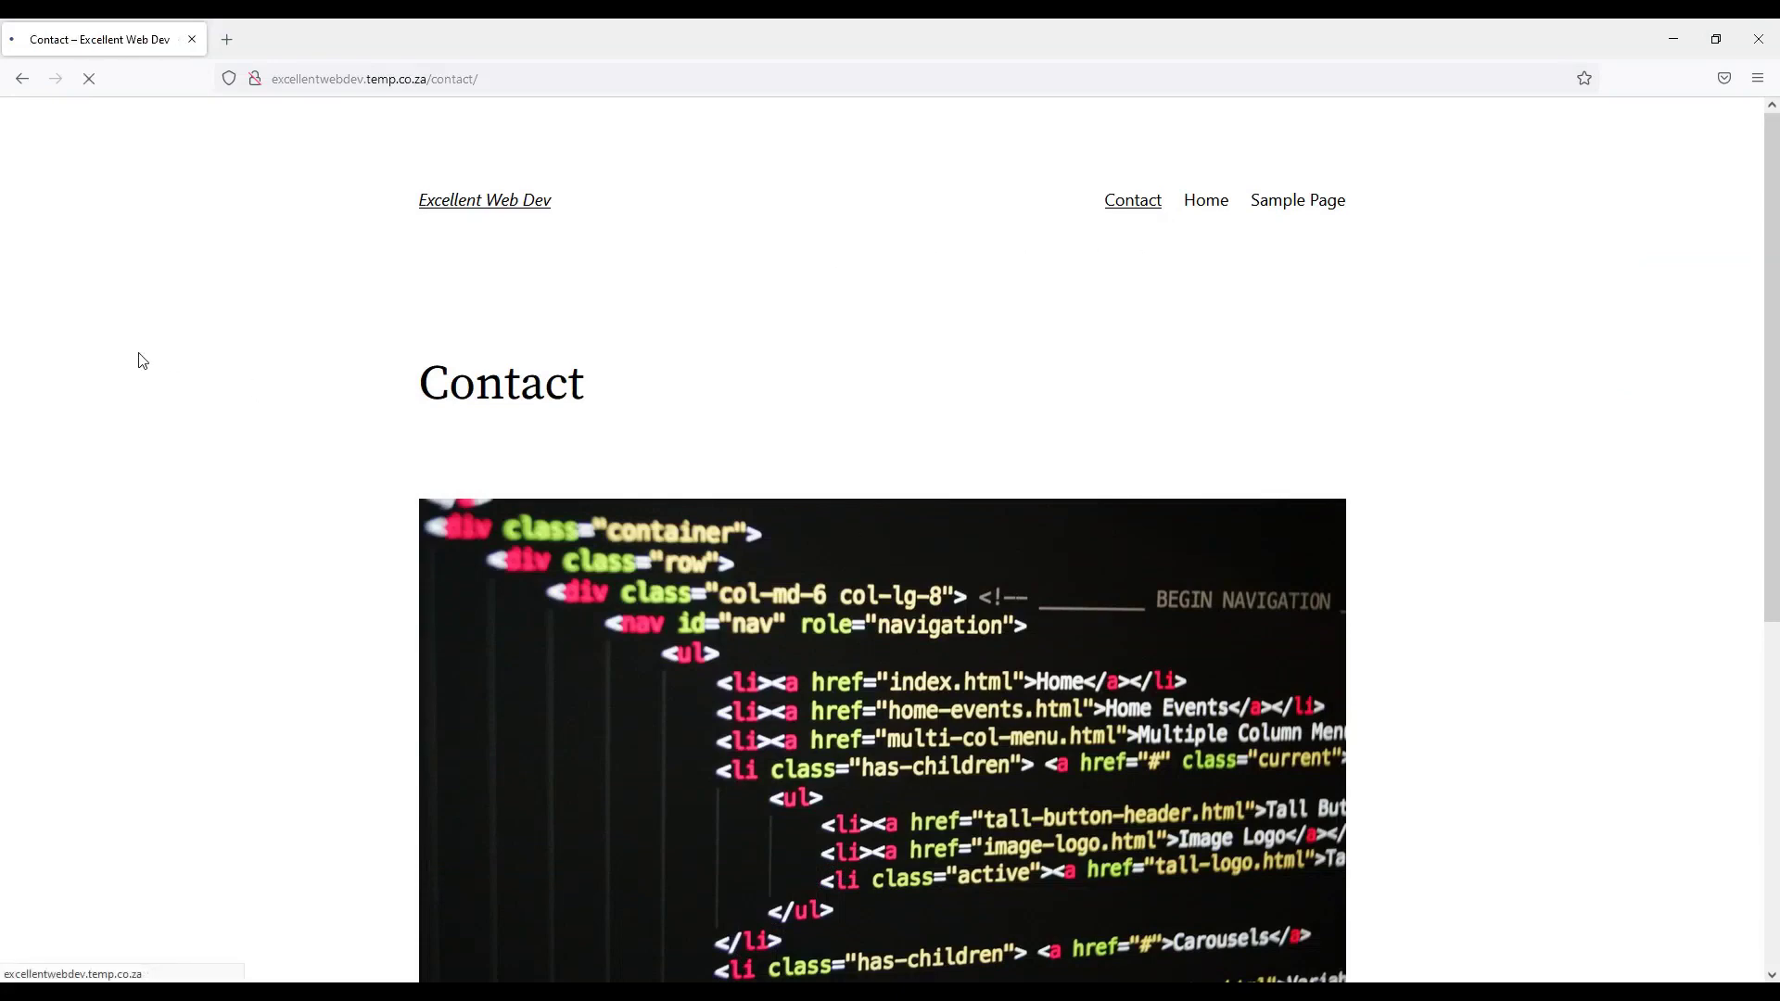
{"action": "scroll", "coordinate": [43, 426], "scroll_direction": "down", "scroll_amount": 5}
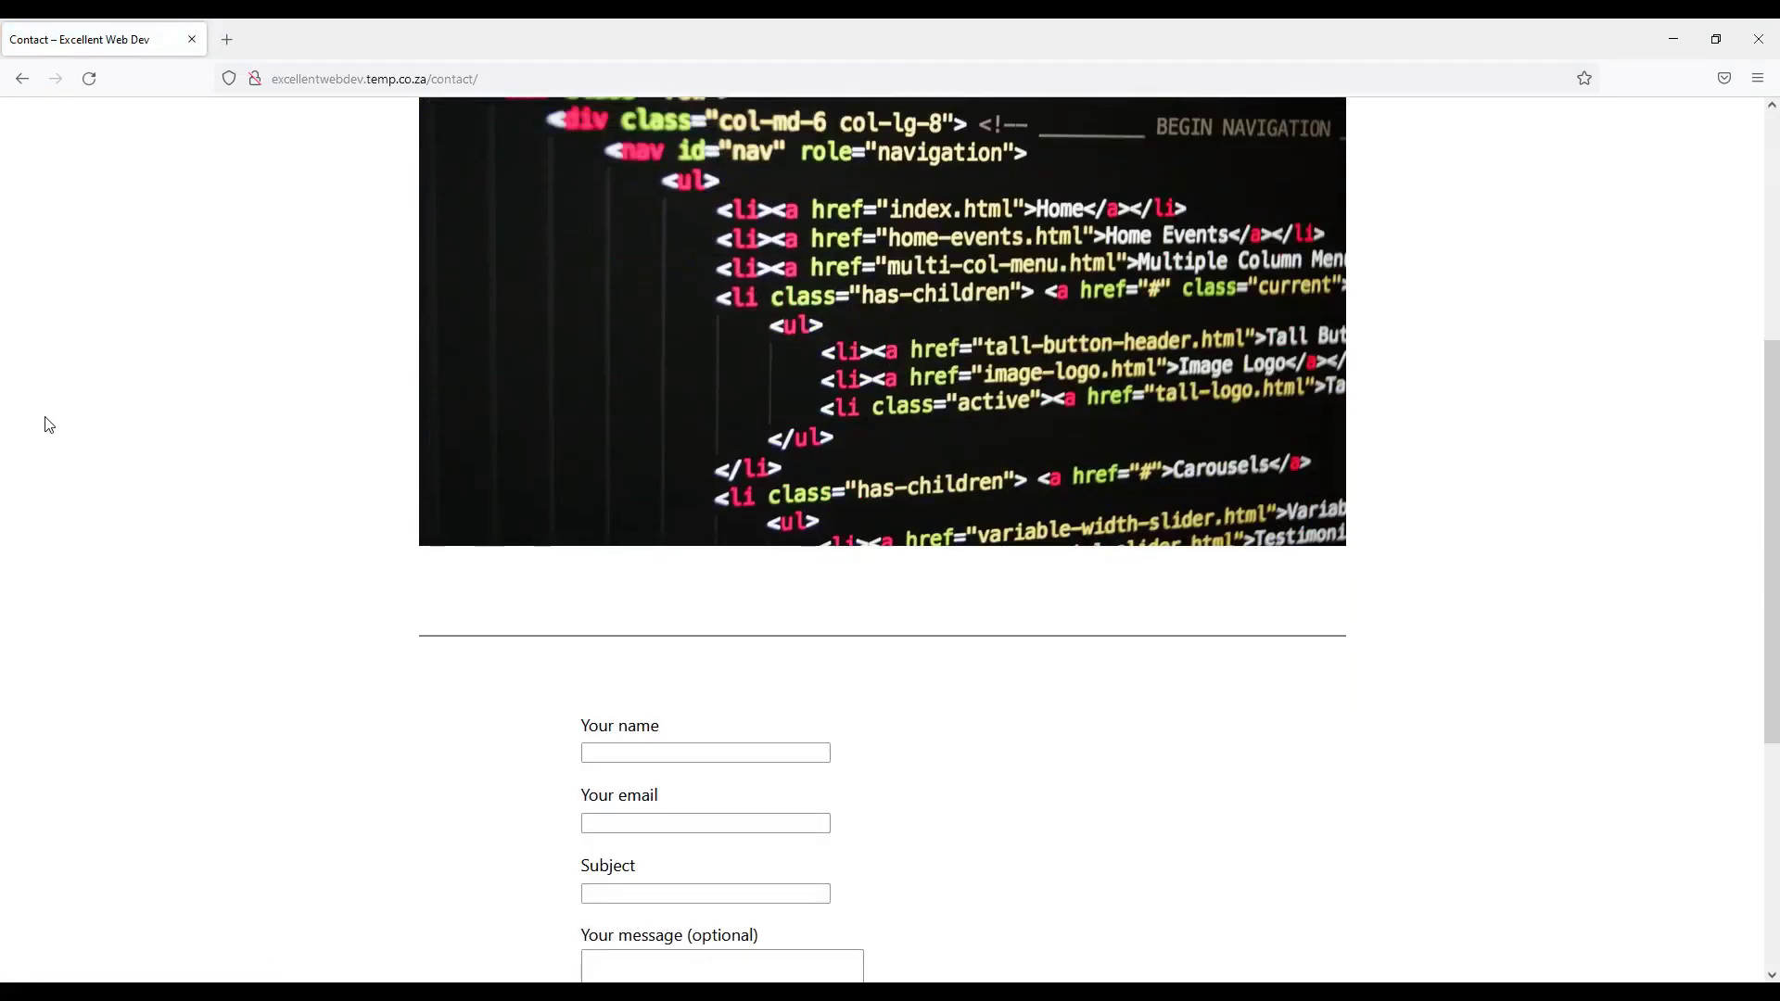
{"action": "scroll", "coordinate": [50, 425], "scroll_direction": "down", "scroll_amount": 4}
{"action": "scroll", "coordinate": [46, 421], "scroll_direction": "down", "scroll_amount": 1}
{"action": "scroll", "coordinate": [247, 470], "scroll_direction": "up", "scroll_amount": 3}
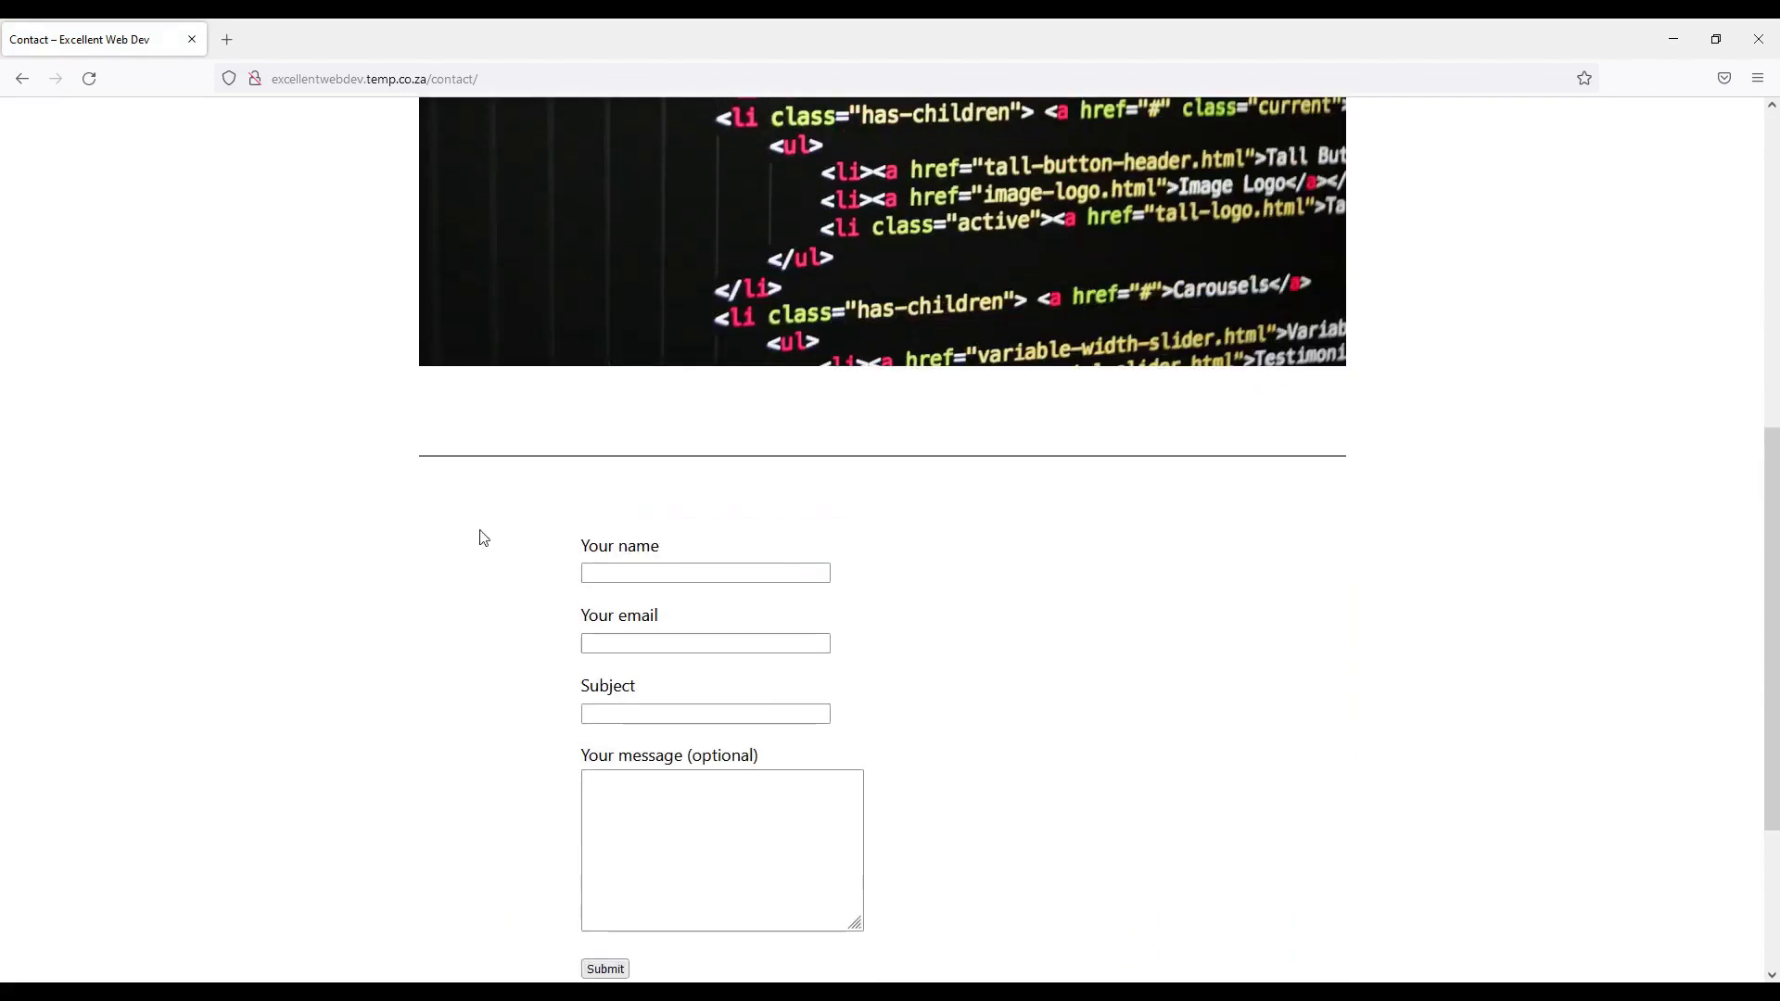
{"action": "left_click", "coordinate": [615, 569]}
Step: Compare the fields in Contact form 1's template with those on the live Contact page
{"action": "key", "text": "alt+Tab"}
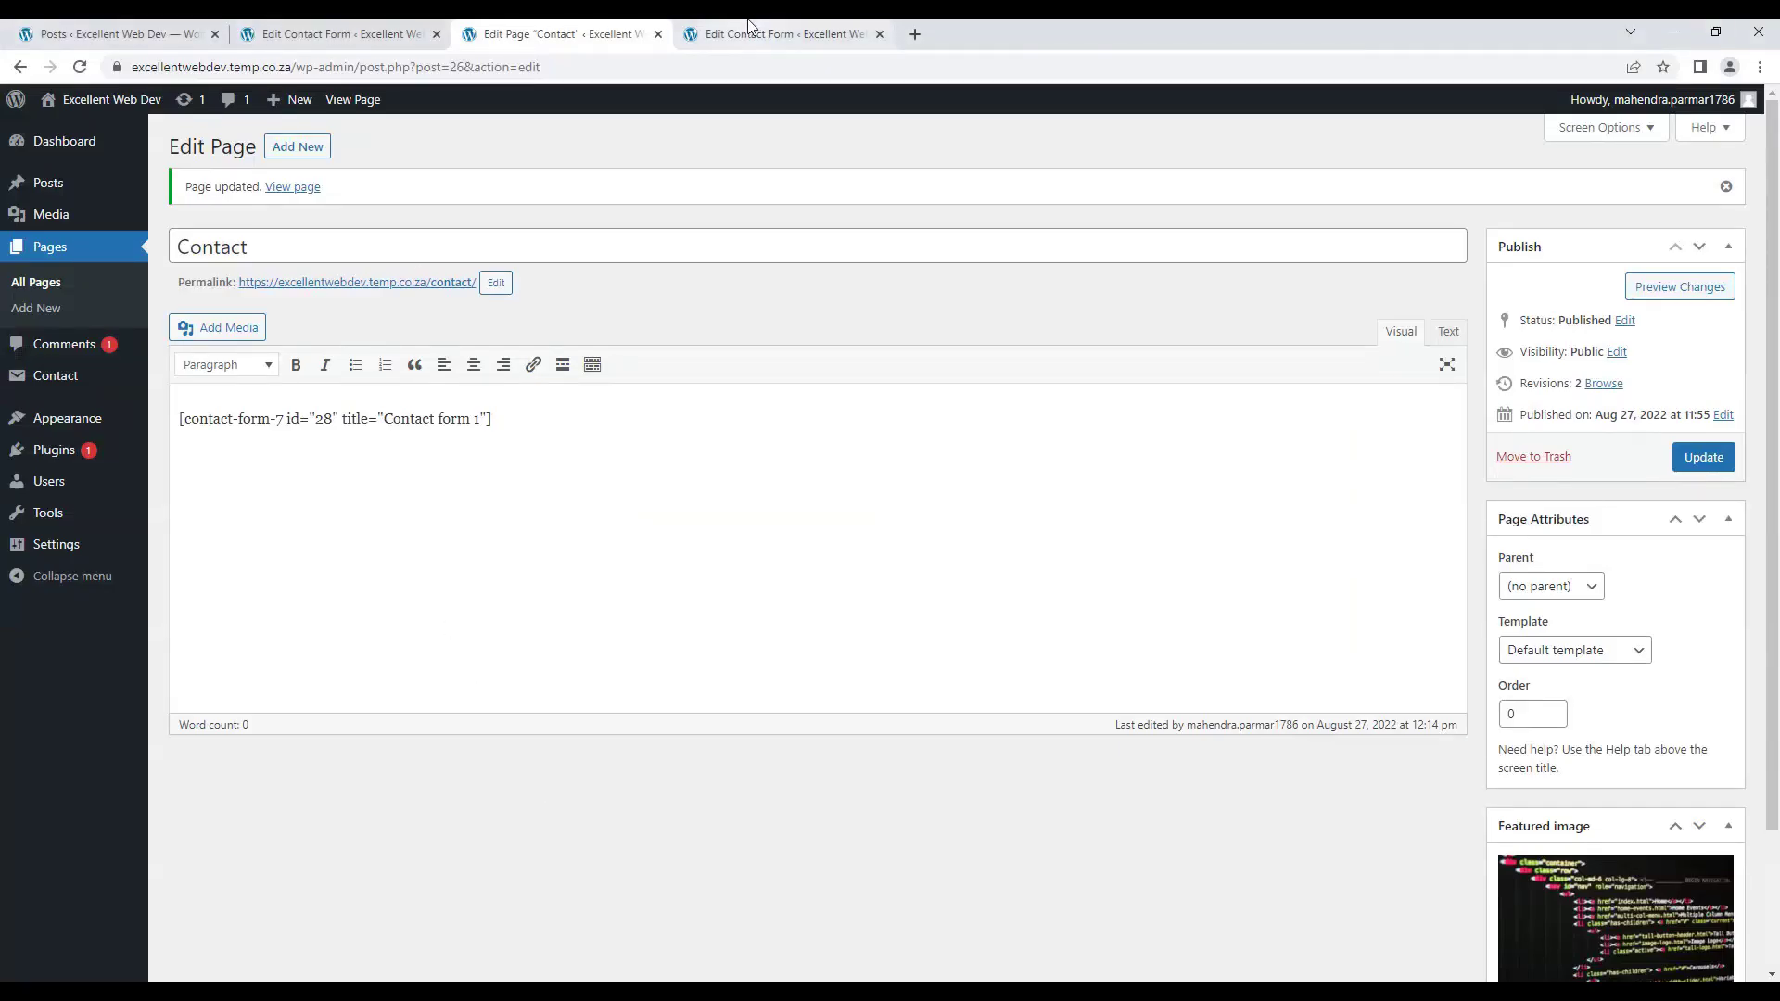
{"action": "left_click", "coordinate": [749, 26]}
{"action": "left_click", "coordinate": [323, 585]}
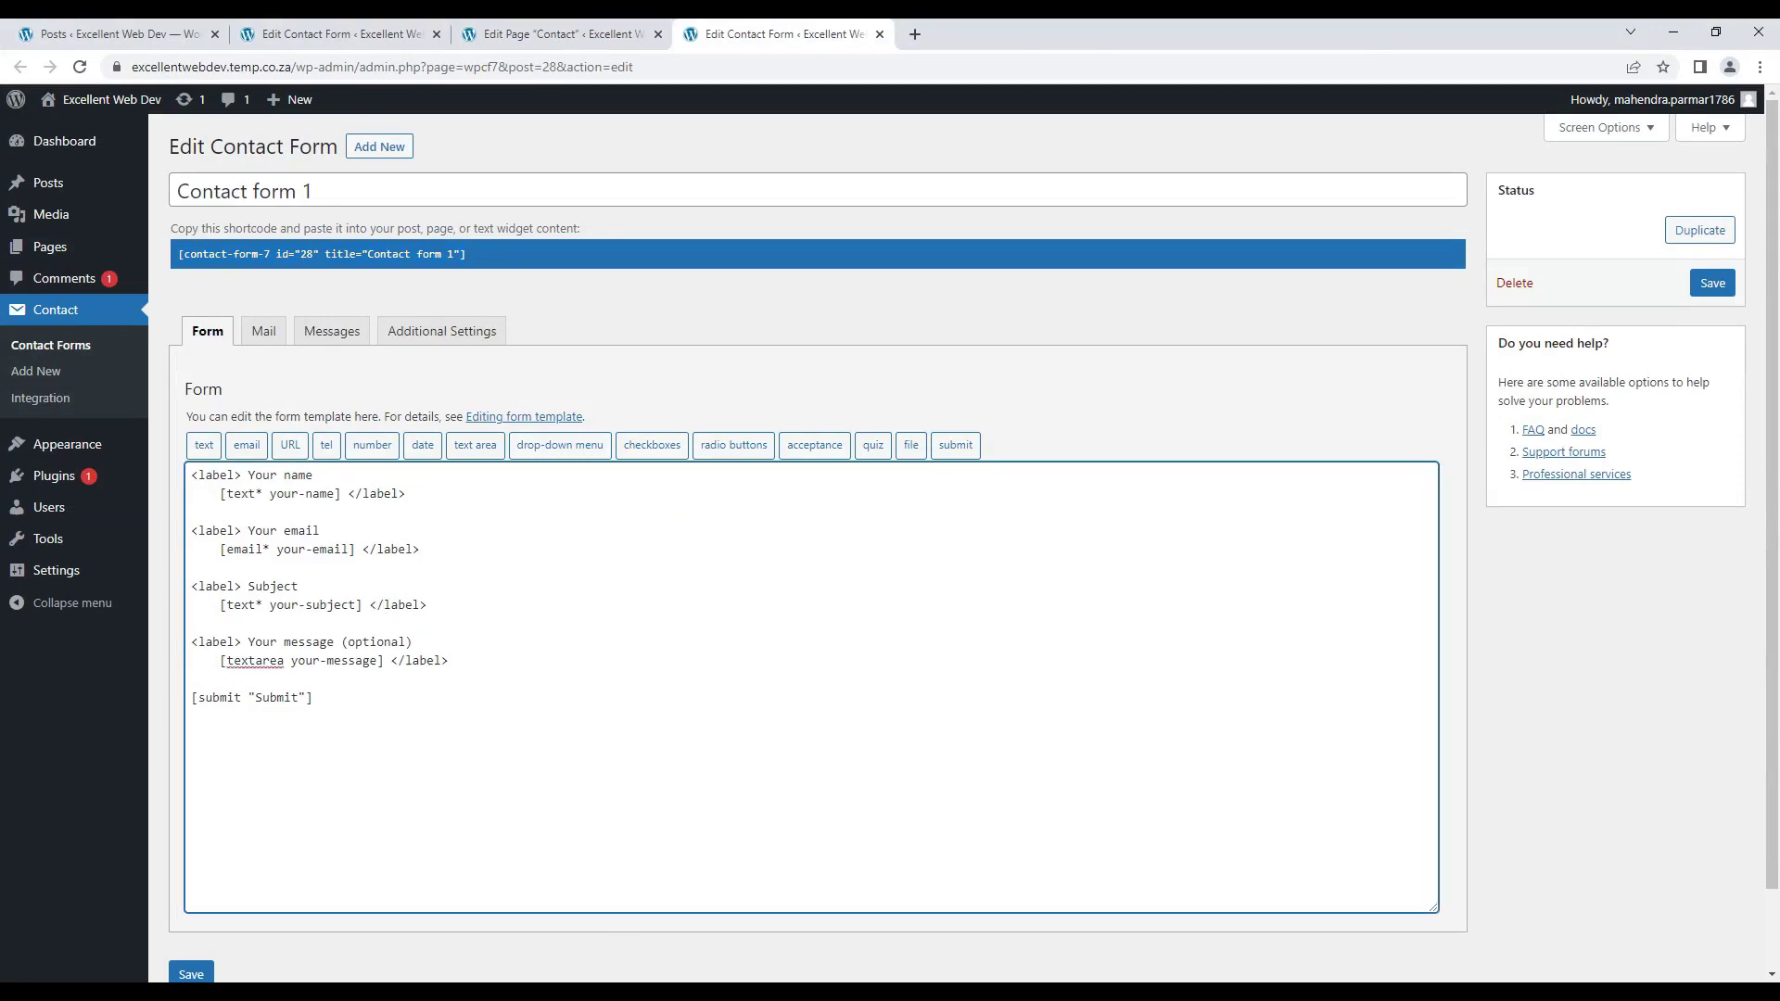
{"action": "key", "text": "alt+Tab"}
{"action": "scroll", "coordinate": [297, 584], "scroll_direction": "down", "scroll_amount": 3}
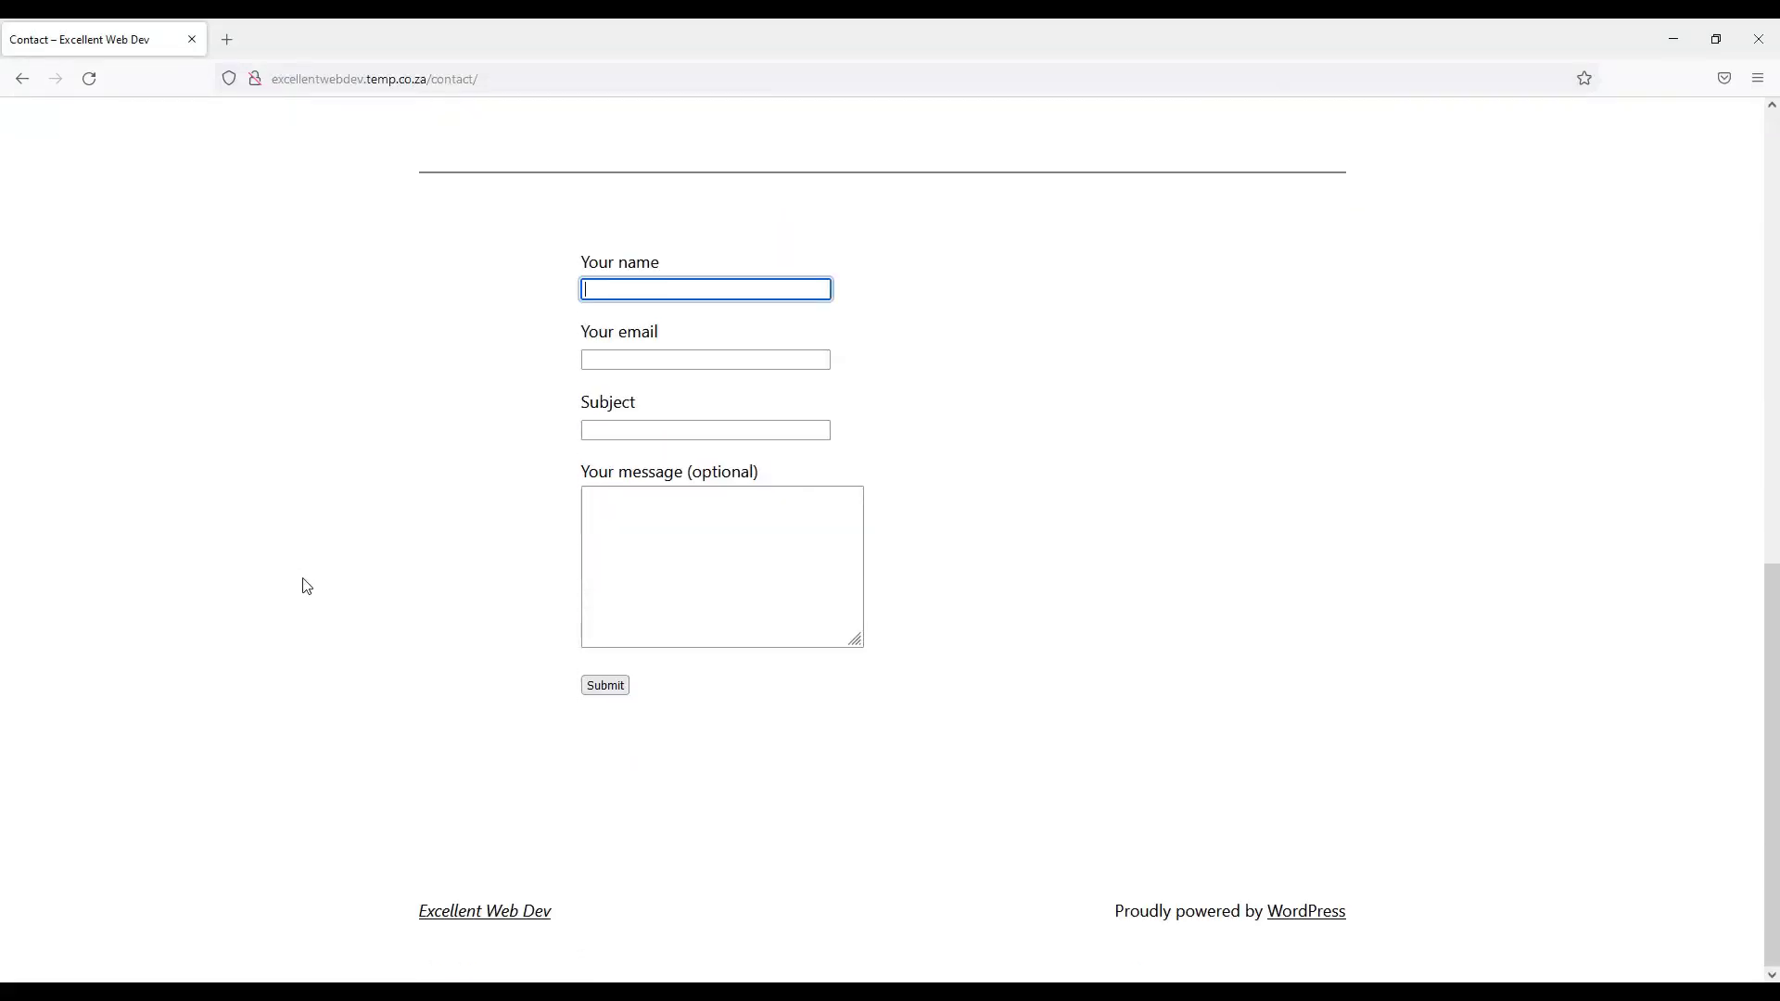
{"action": "key", "text": "alt+Tab"}
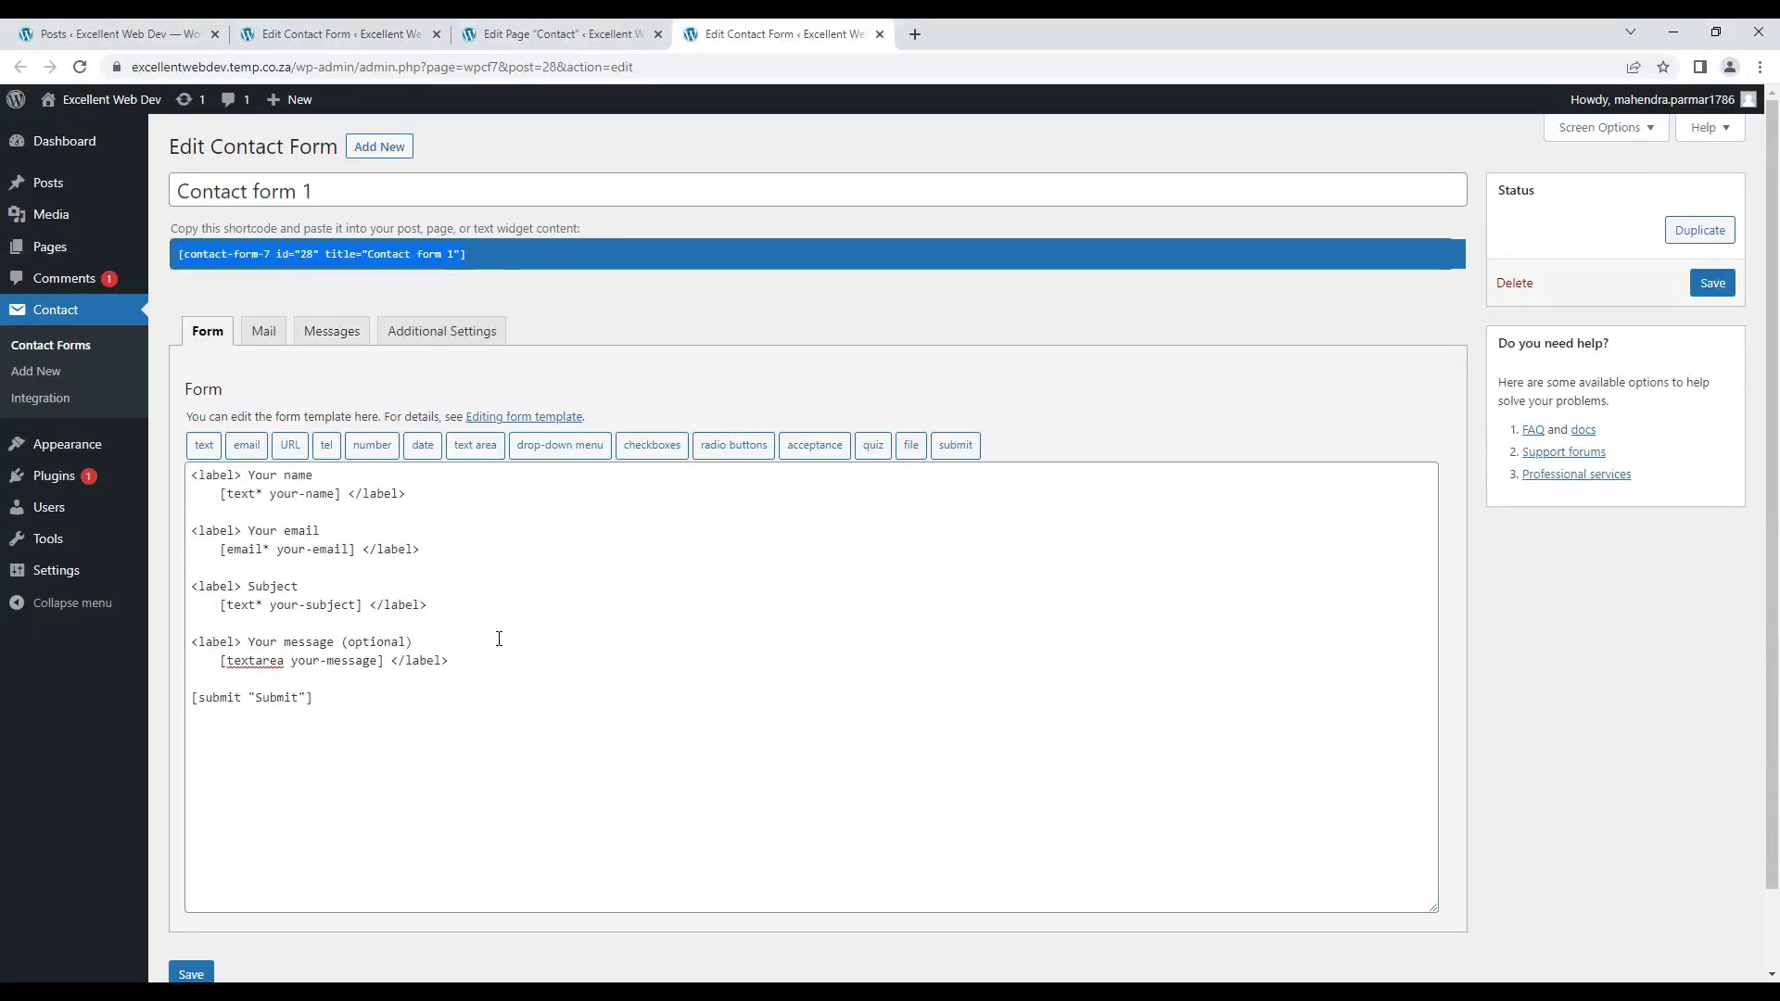
Step: Recheck the shortcode on the Contact page, then review Contact form 1's mail template, including the recipient field
{"action": "left_click", "coordinate": [527, 30]}
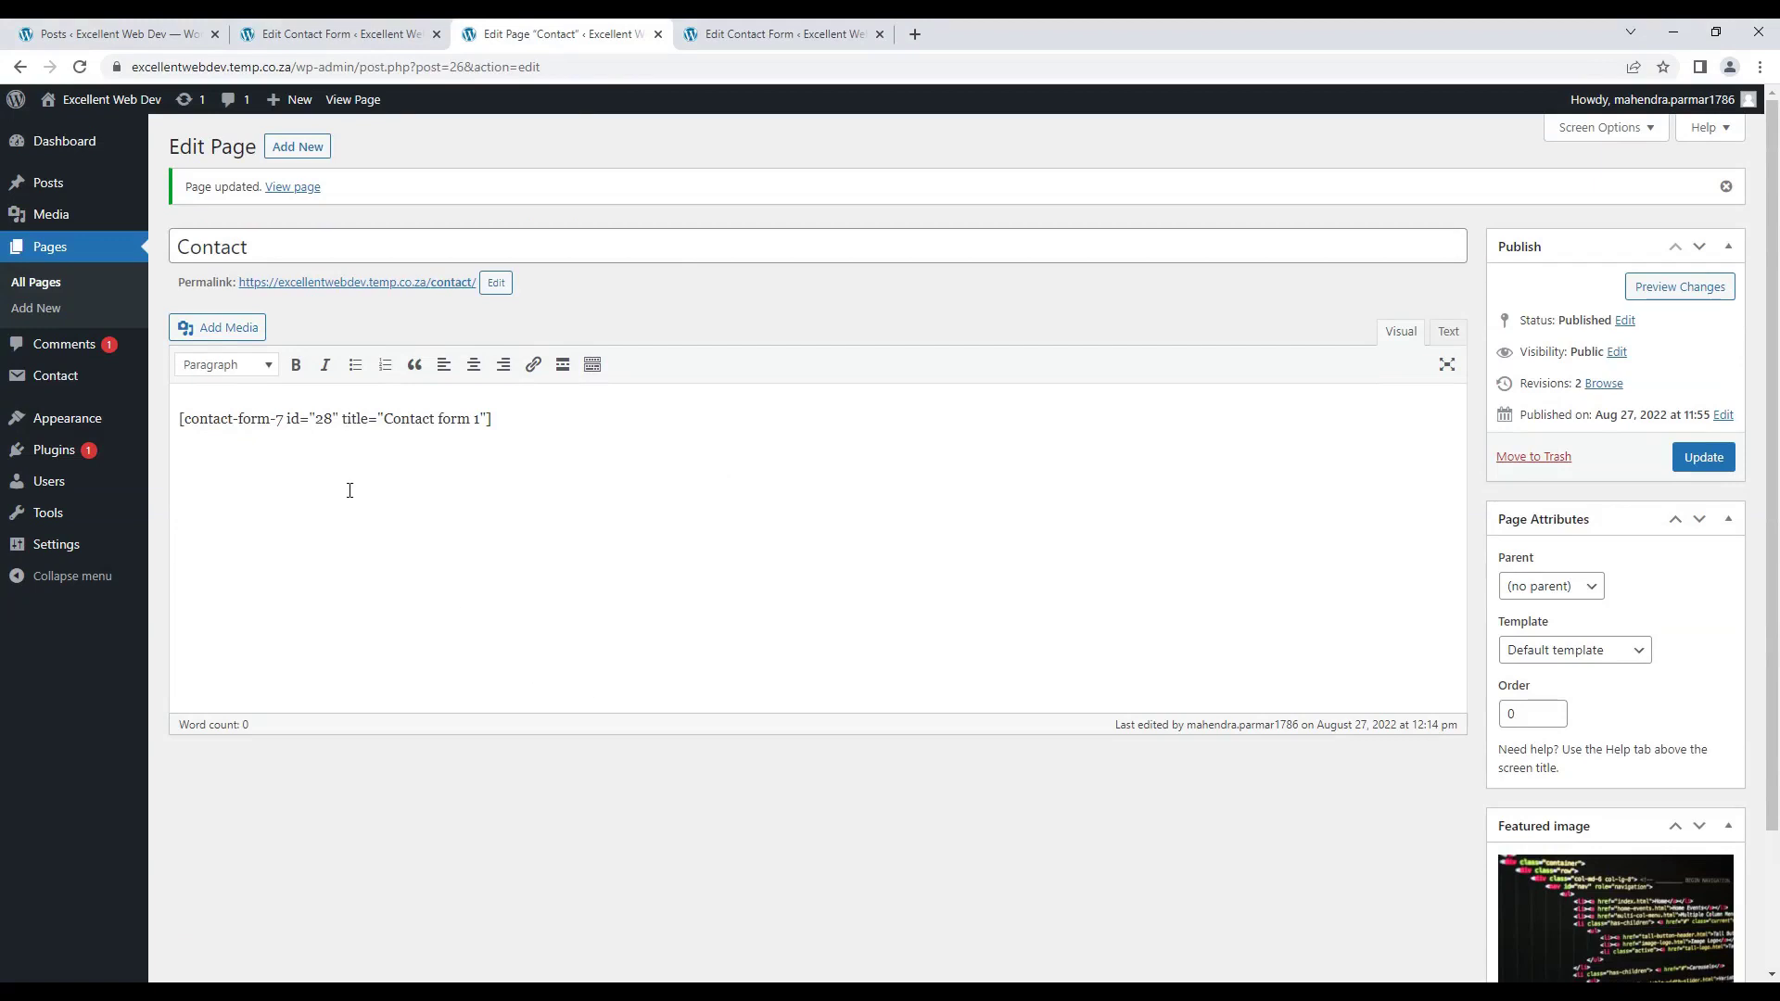
{"action": "key", "text": "ctrl+Tab"}
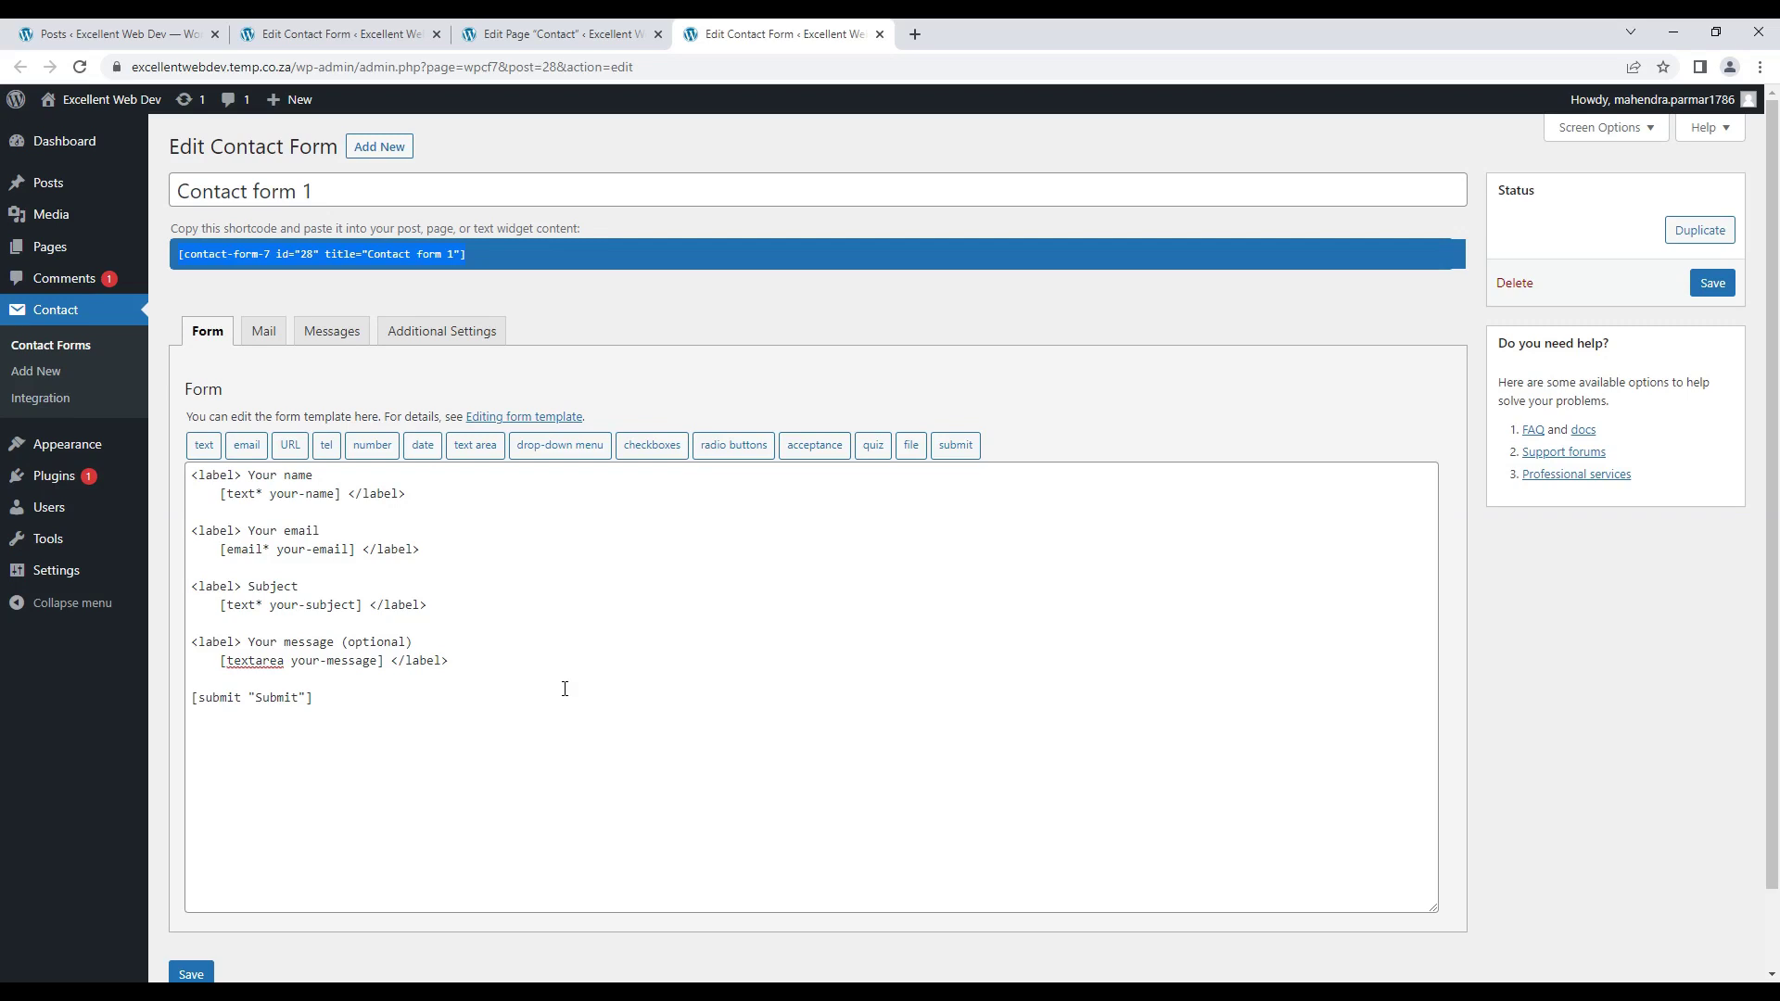
{"action": "left_click", "coordinate": [263, 332]}
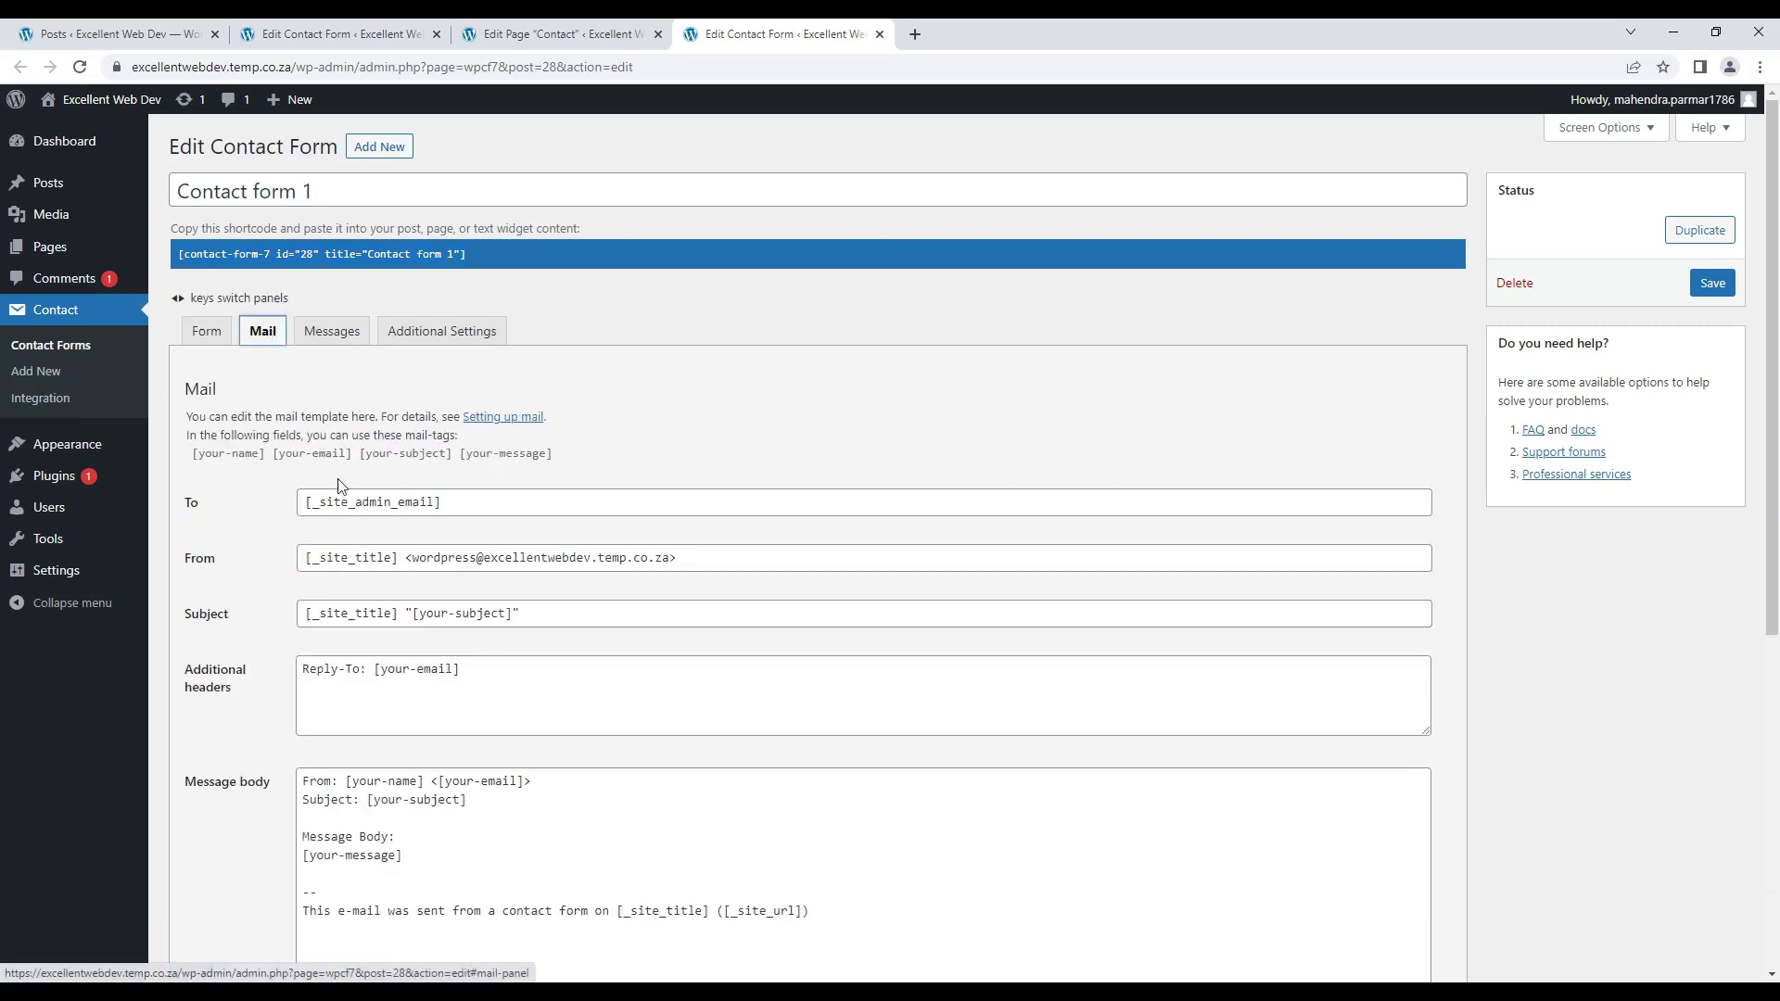
{"action": "scroll", "coordinate": [275, 526], "scroll_direction": "down", "scroll_amount": 1}
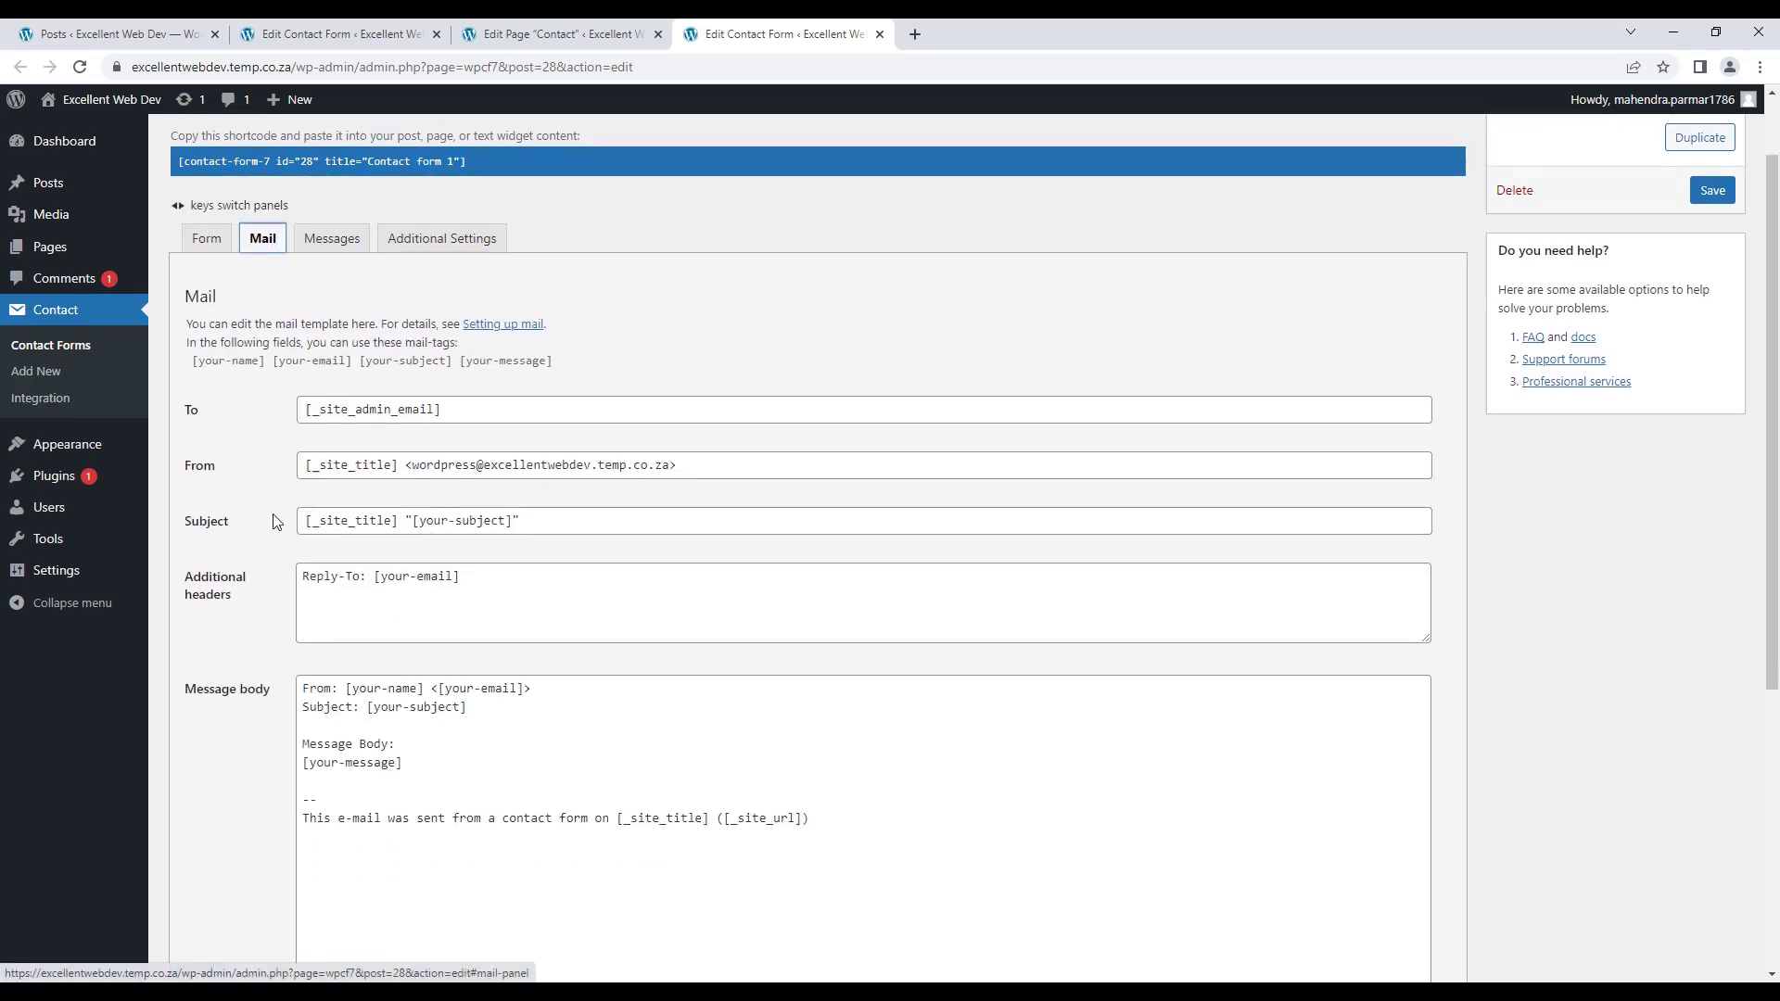
{"action": "left_click_drag", "start_coordinate": [434, 414], "coordinate": [314, 413]}
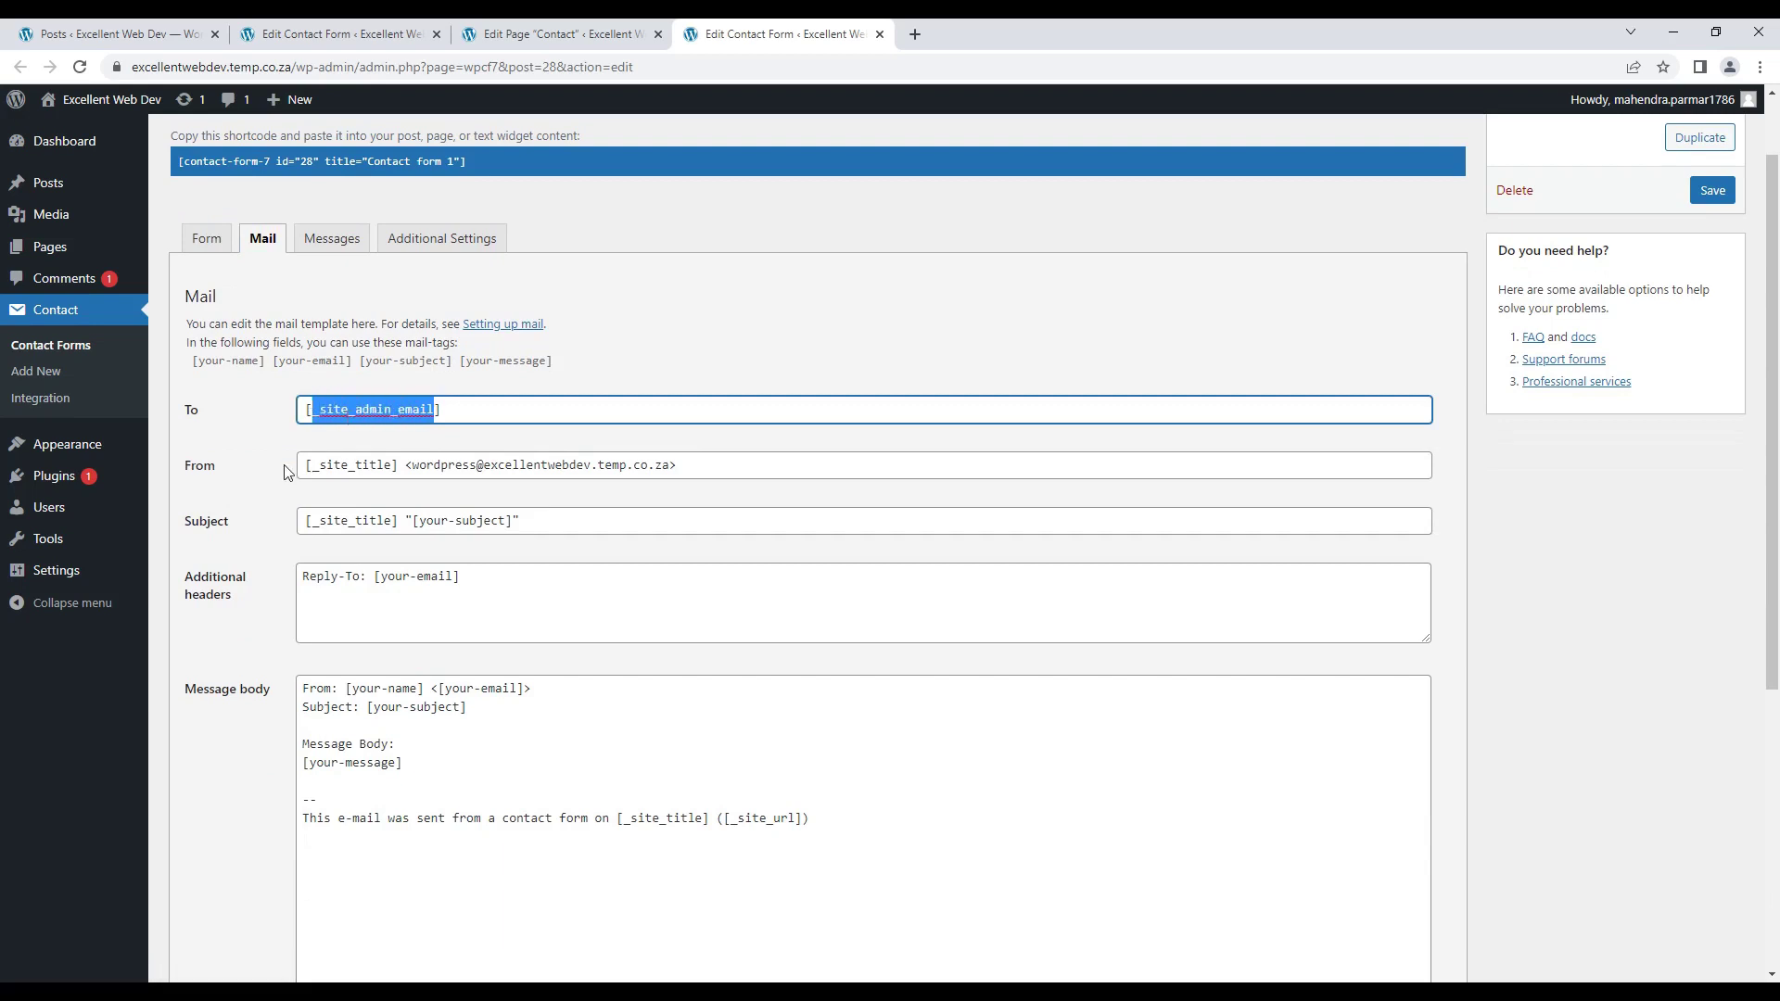
{"action": "scroll", "coordinate": [224, 599], "scroll_direction": "down", "scroll_amount": 4}
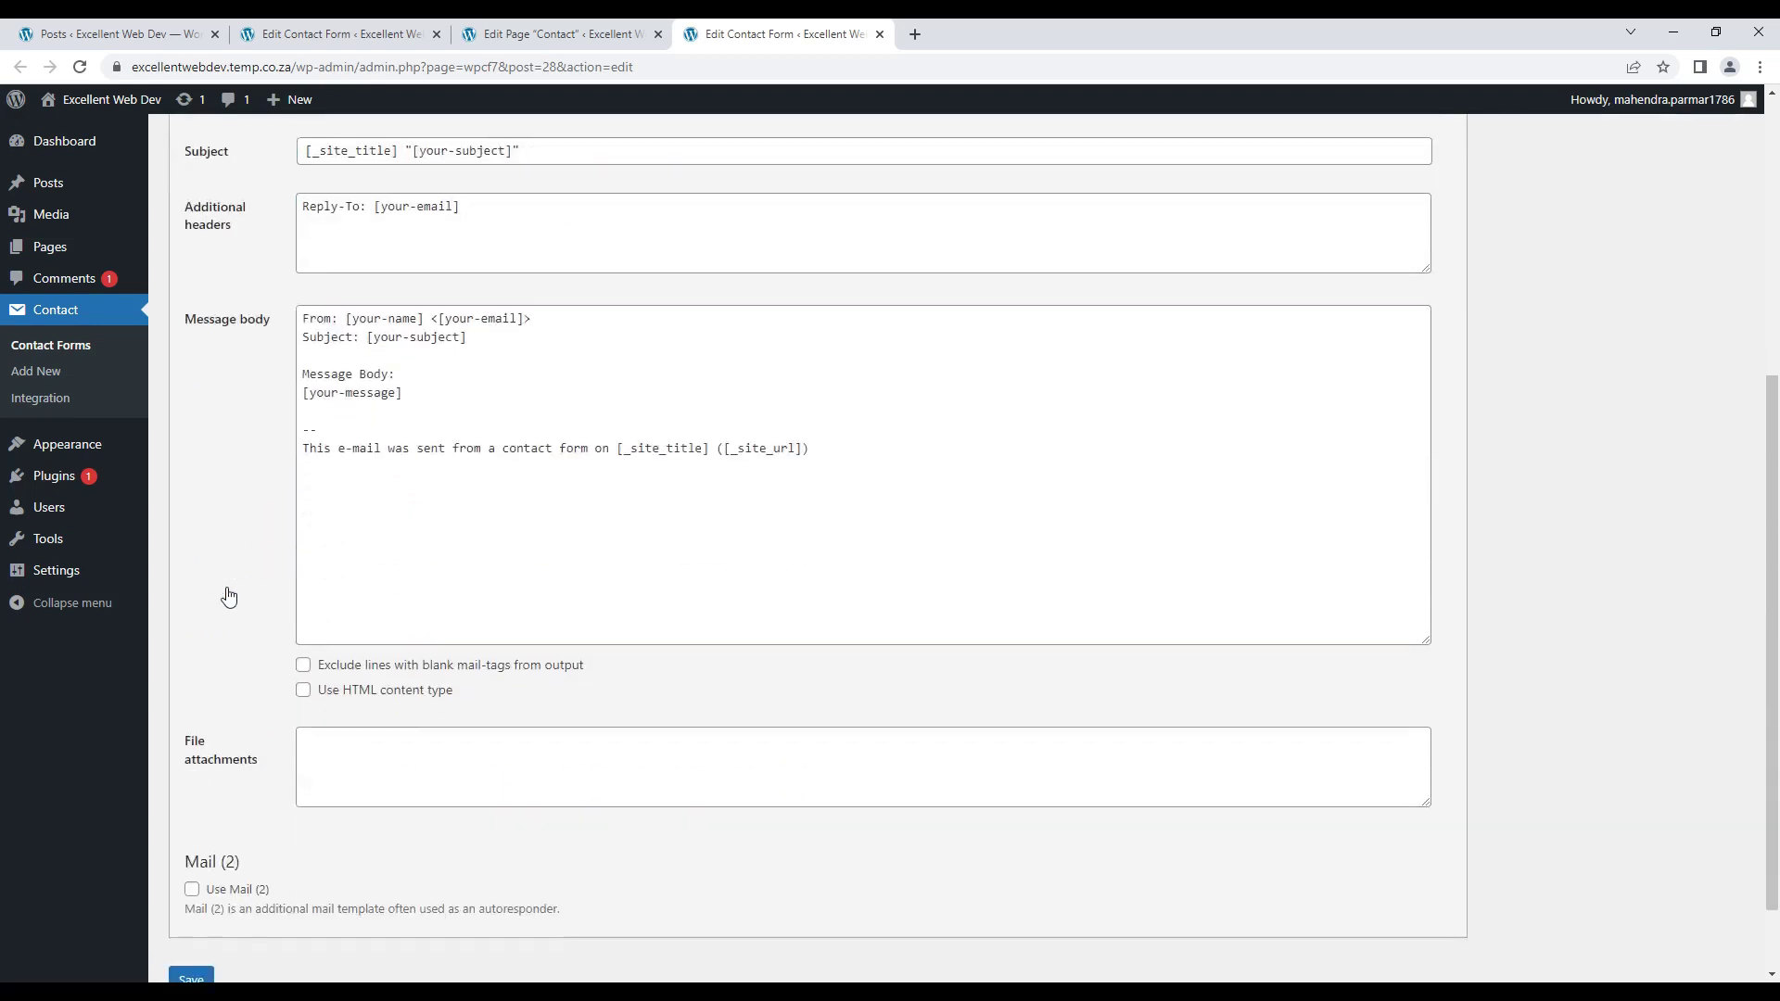
{"action": "scroll", "coordinate": [262, 674], "scroll_direction": "up", "scroll_amount": 5}
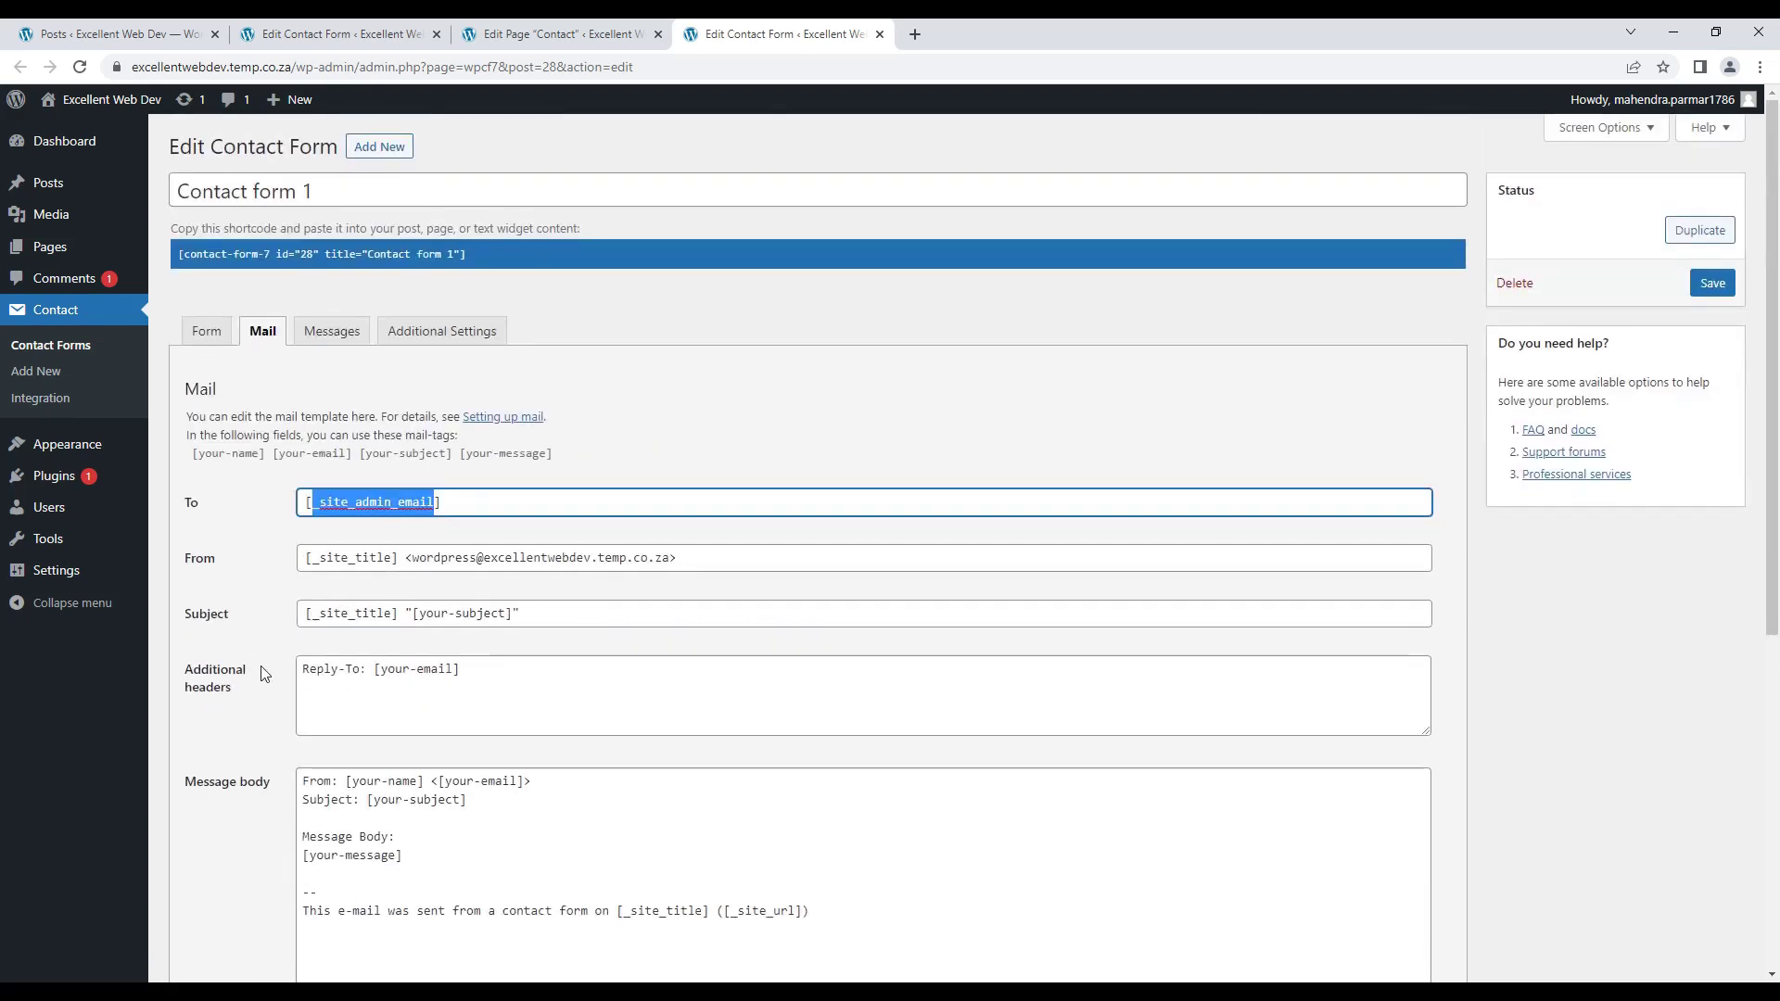
Step: Return to the Contact page's editor from the Contact form 1 settings
{"action": "left_click", "coordinate": [603, 34]}
{"action": "left_click", "coordinate": [733, 34]}
{"action": "left_click", "coordinate": [509, 34]}
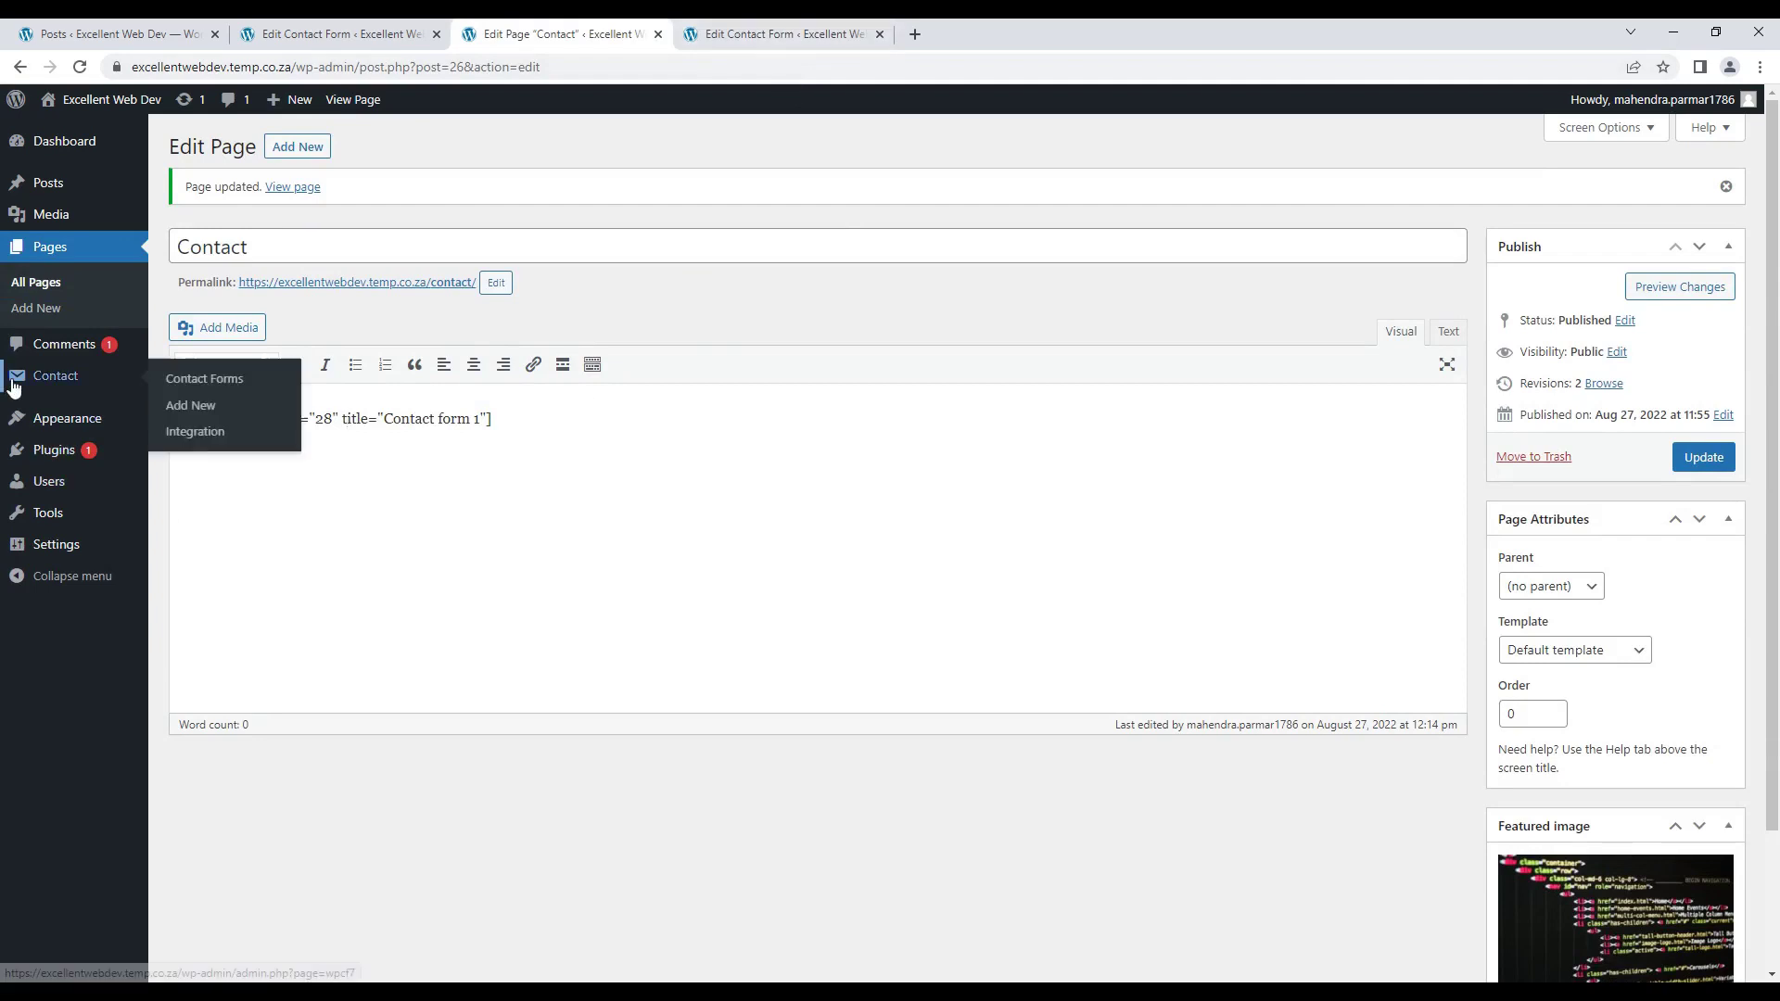
{"action": "mouse_move", "coordinate": [73, 464]}
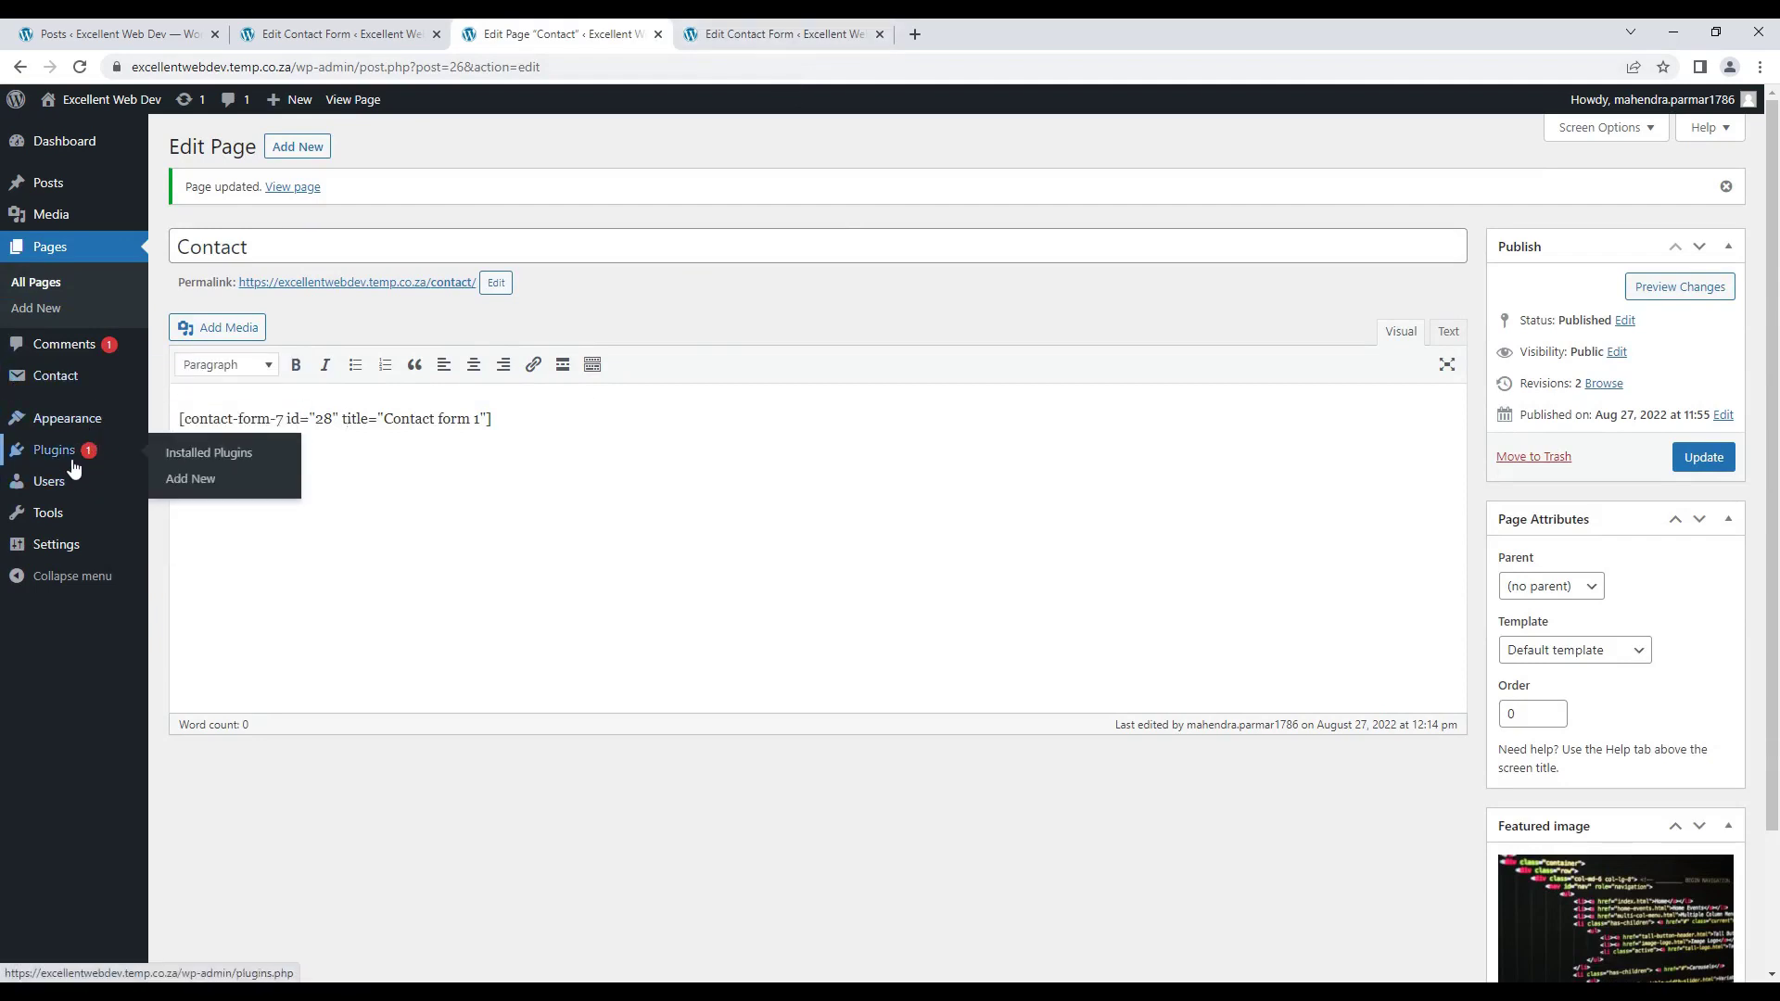